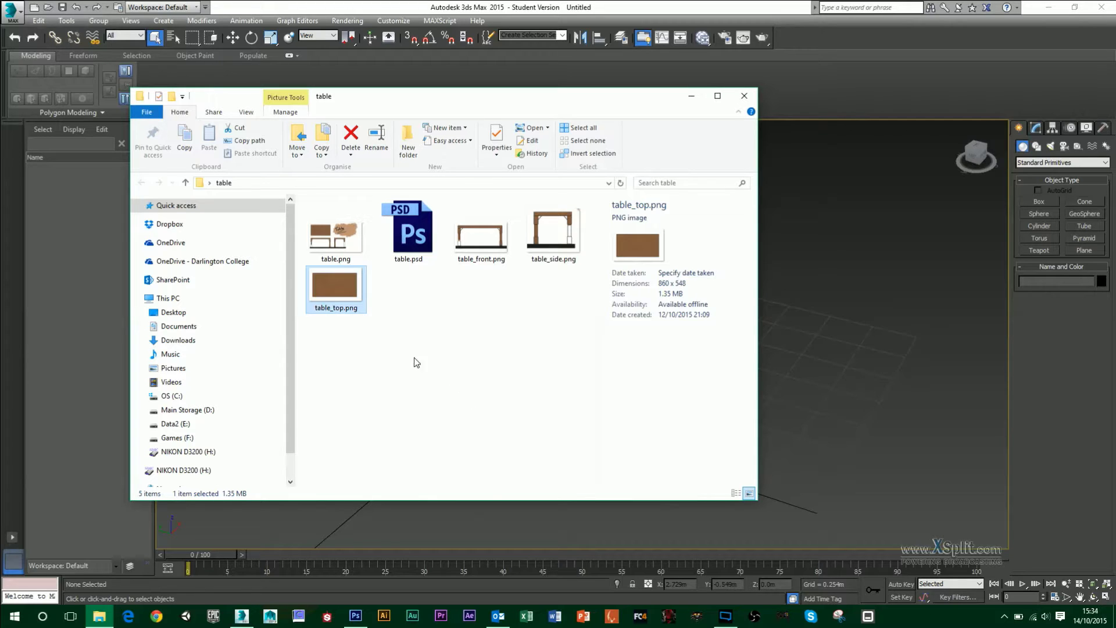
- View the table.png reference drawing and check the details of table_front.png in the table folder
double_click(332, 238)
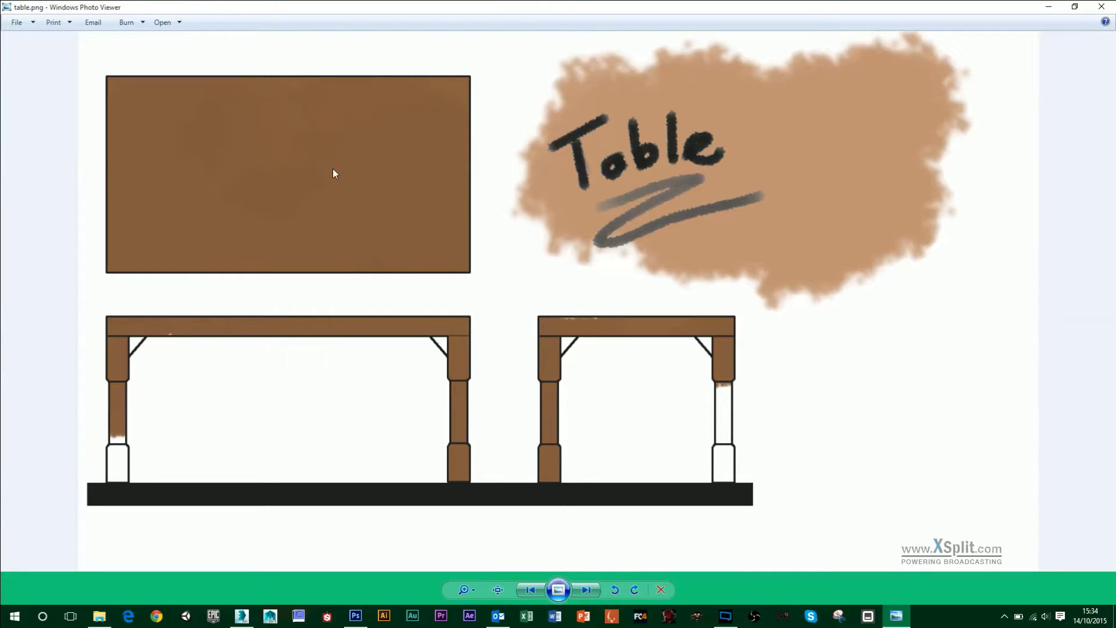
click(1102, 6)
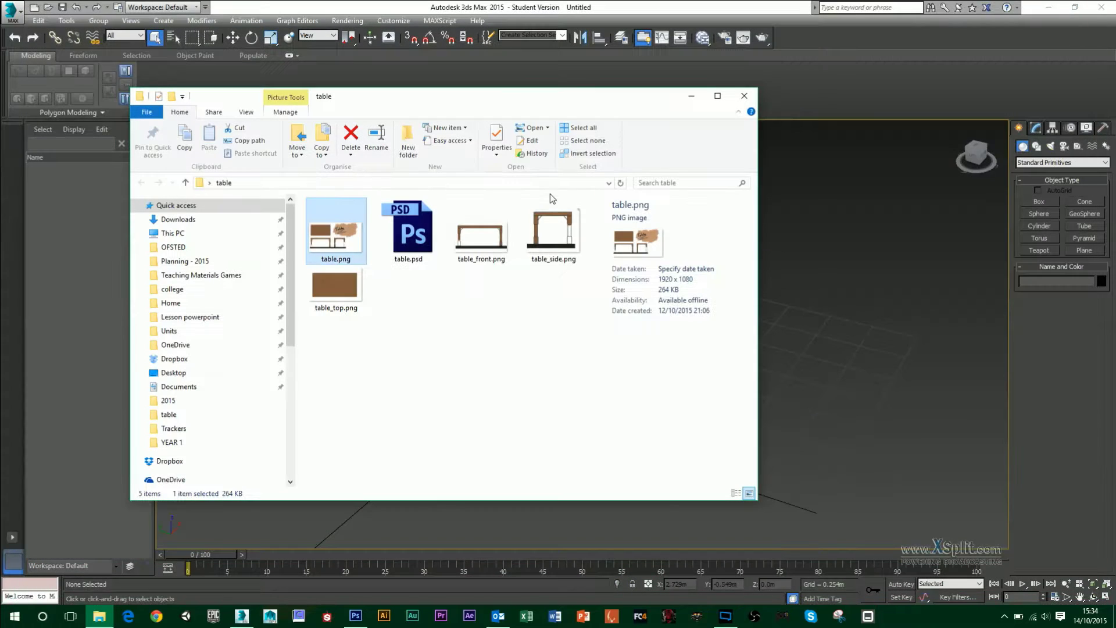
click(481, 233)
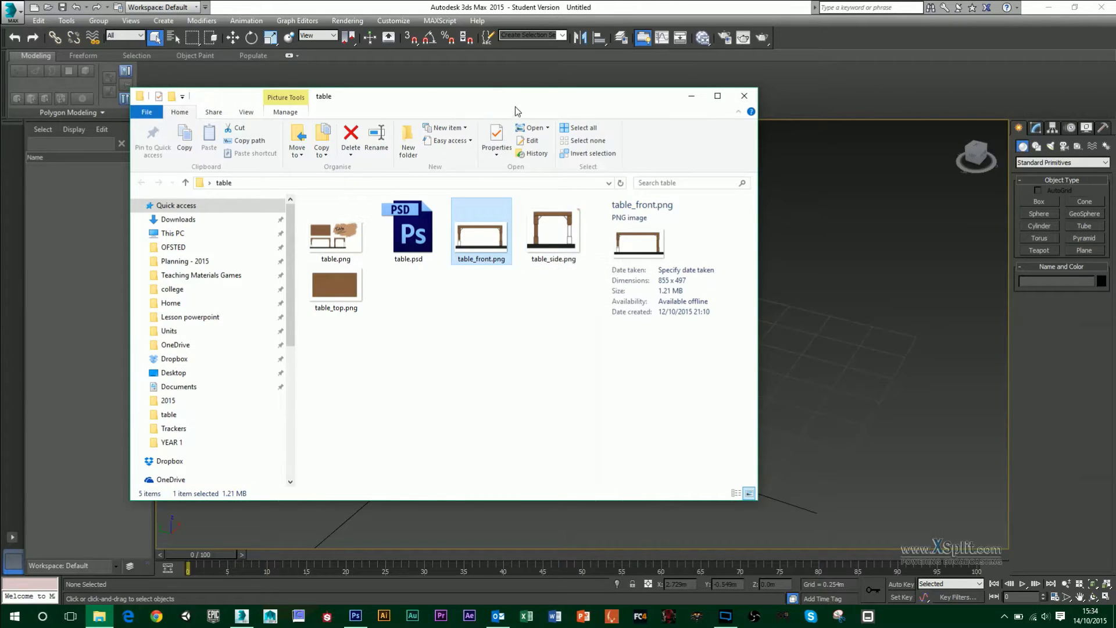
drag(520, 101, 436, 88)
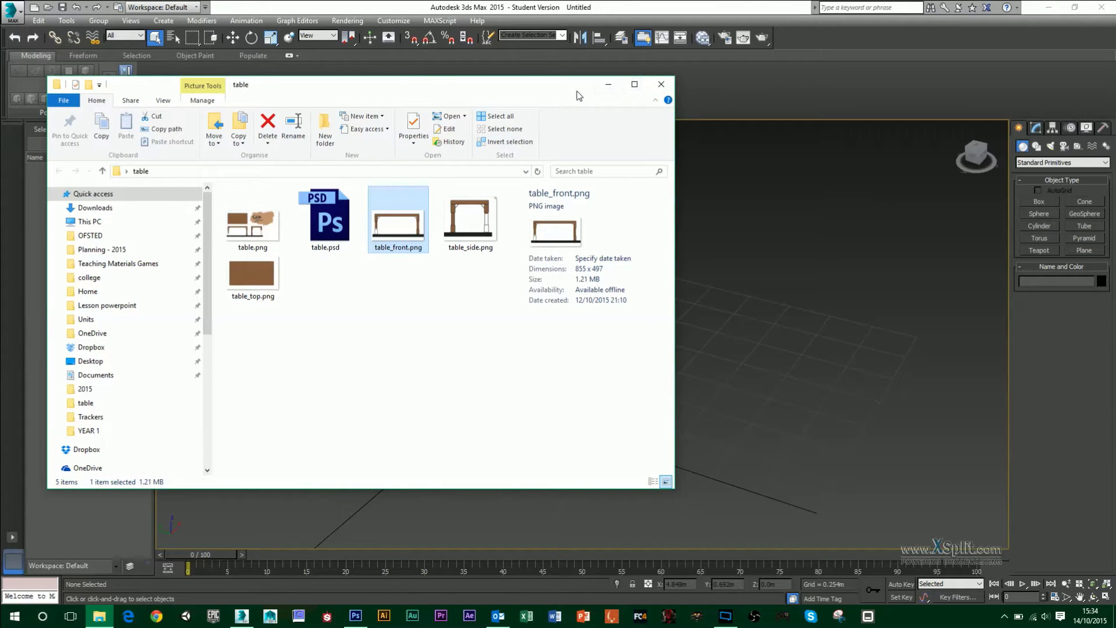
- Switch to 3ds Max and draw a plane on the grid, about 2.3 m long and 3.9 m wide
click(982, 101)
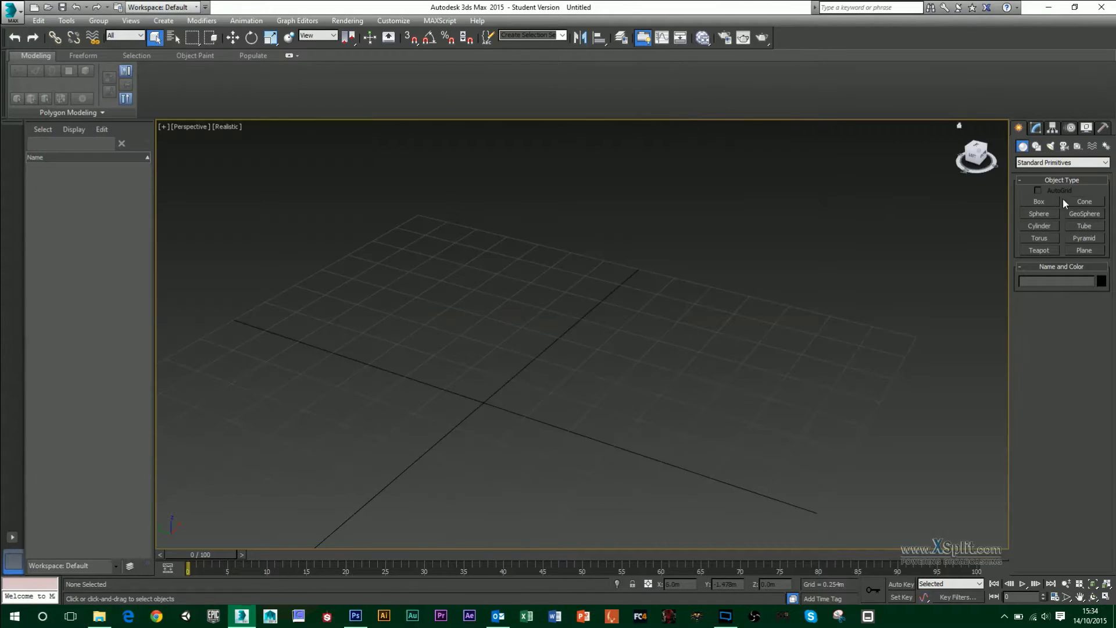
click(1084, 250)
scroll(693, 269, down, 5)
drag(608, 284, 627, 488)
alt+middle_drag(733, 431, 710, 438)
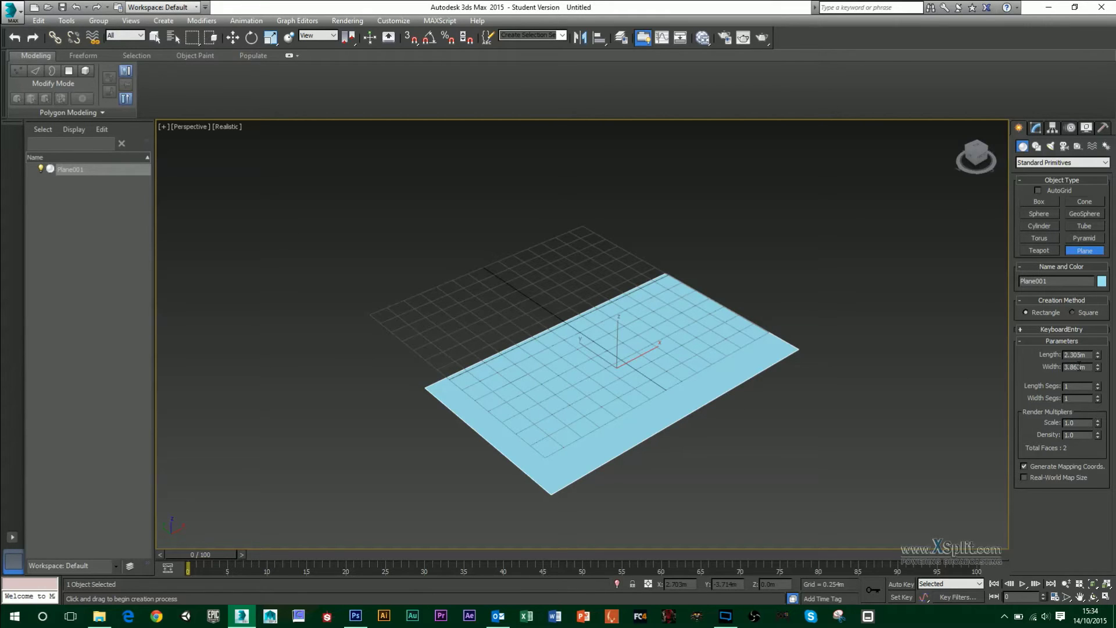
- Set the display unit scale to metric meters in the units setup
click(397, 23)
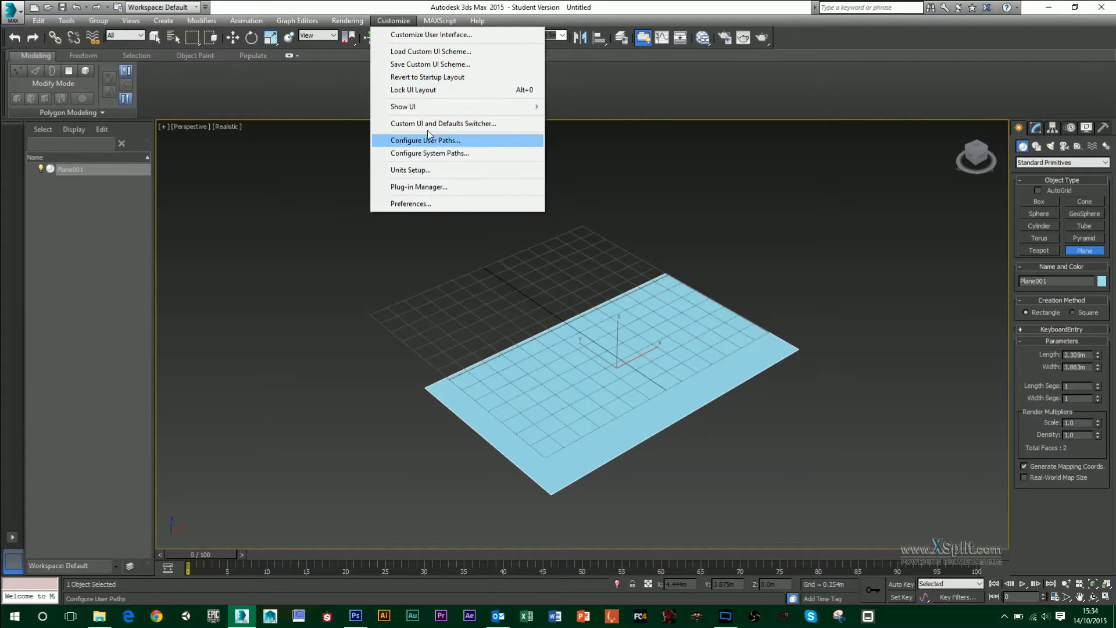
mouse_move(420, 108)
click(424, 171)
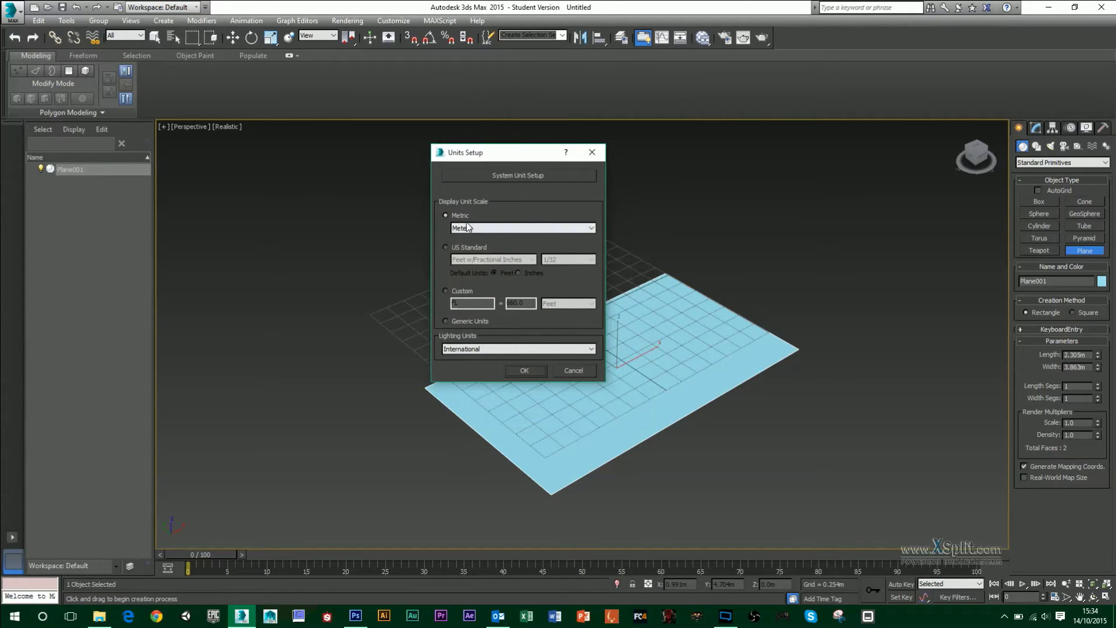
click(473, 228)
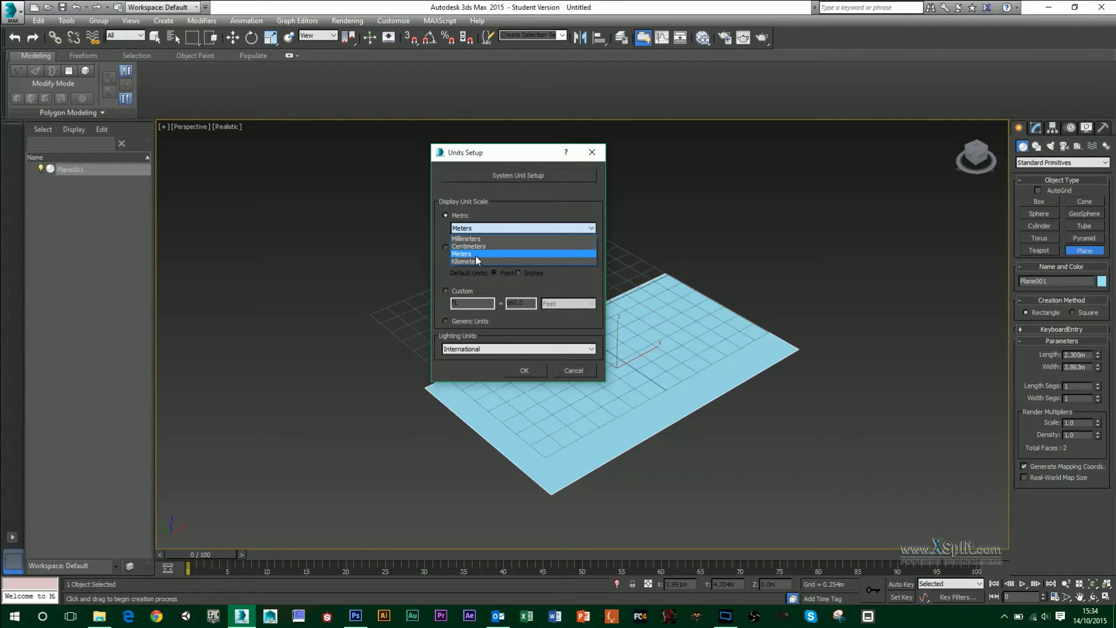
click(475, 254)
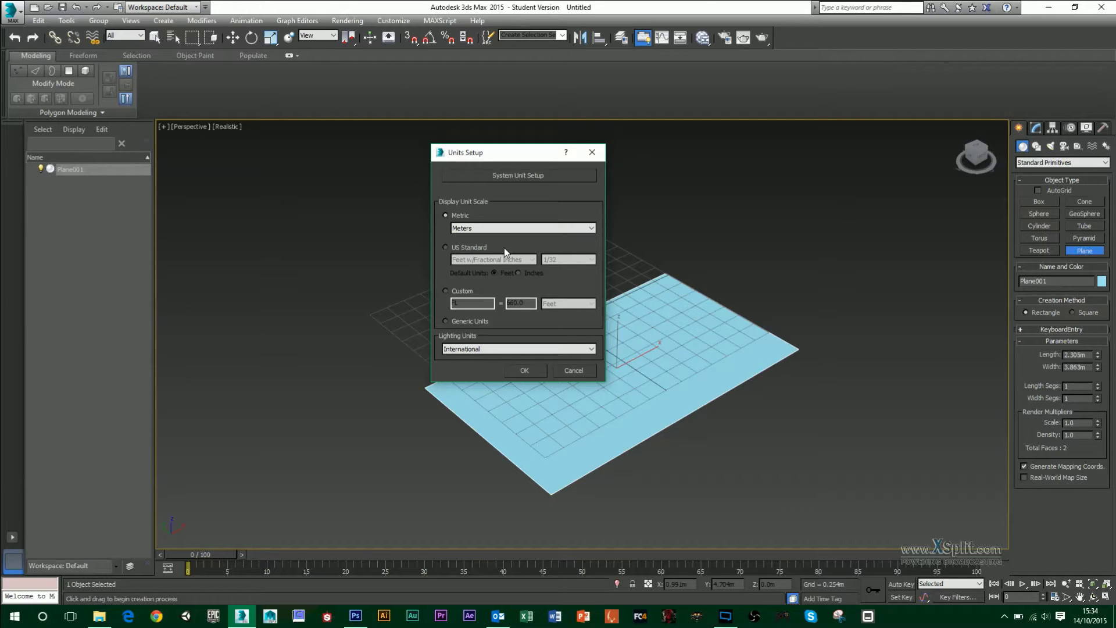
click(527, 370)
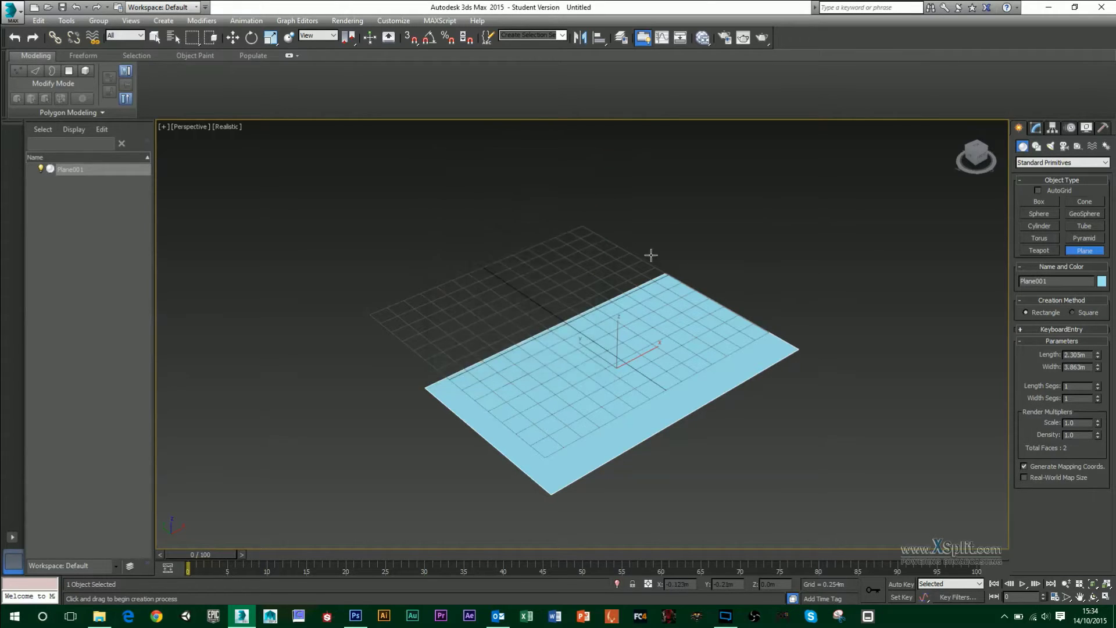
- Select table_top.png in the table folder to show its dimensions and arrange the folder and 3ds Max side by side
click(108, 623)
drag(344, 93, 275, 82)
click(183, 265)
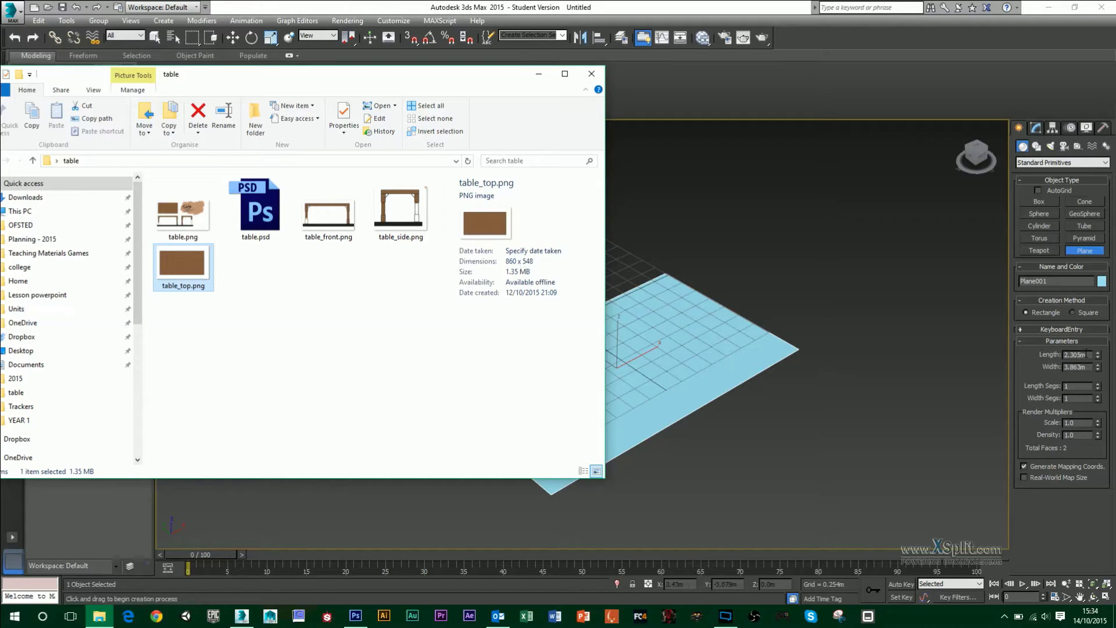
drag(633, 6, 1115, 290)
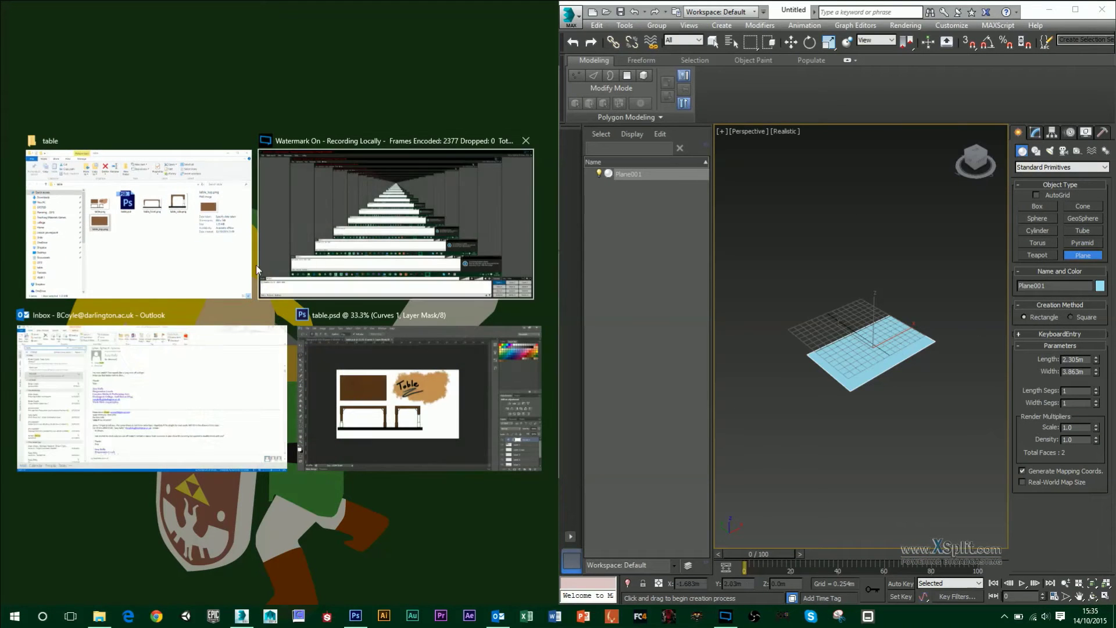
click(233, 268)
- Set the plane's width to 8.6 m and length to 5.48 m, and apply table_top.png to it
click(1085, 372)
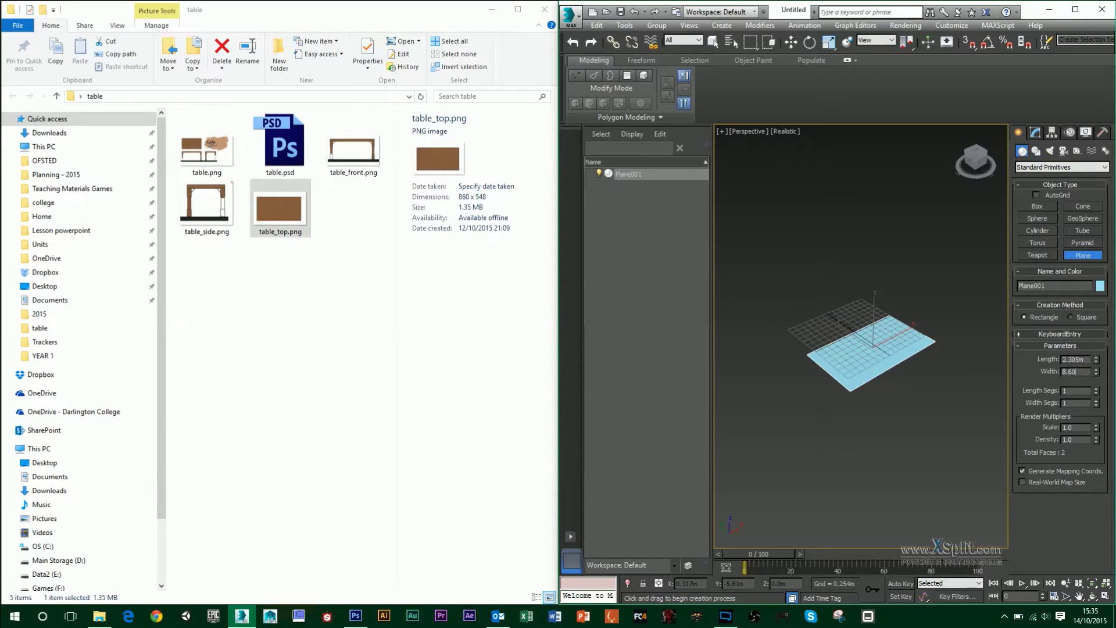
key(Return)
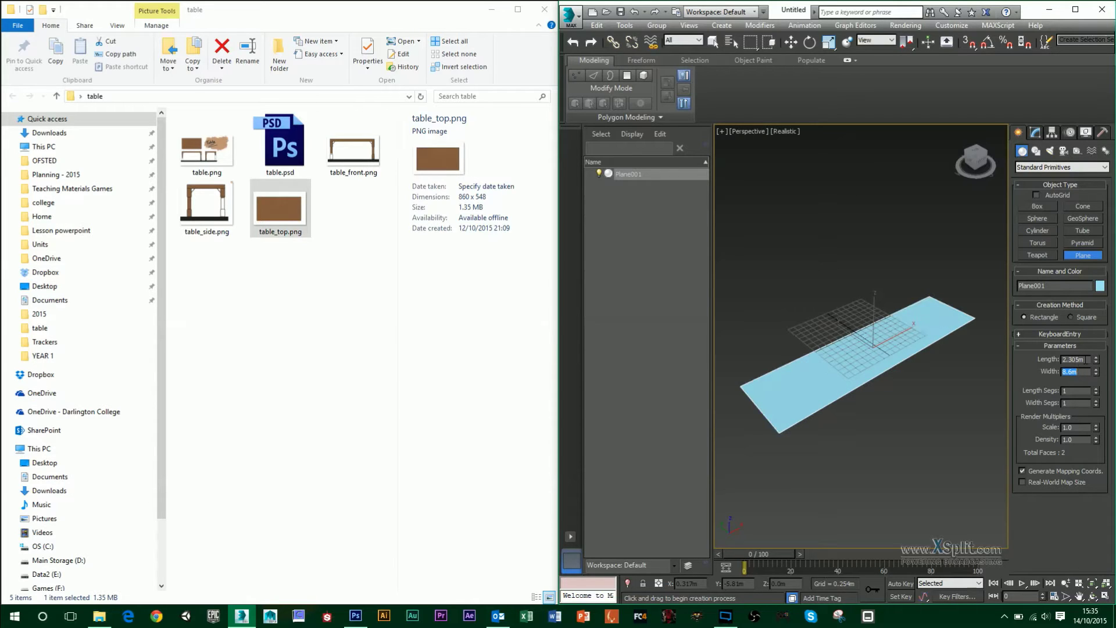
drag(1087, 360, 1037, 354)
text(5.48)
key(Return)
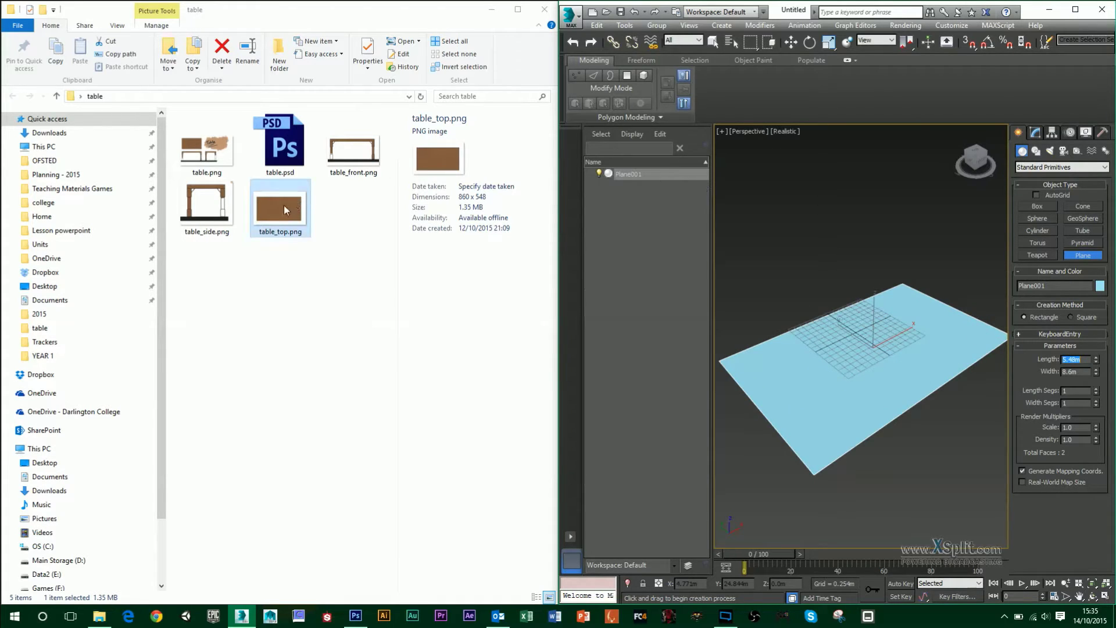
drag(281, 203, 829, 357)
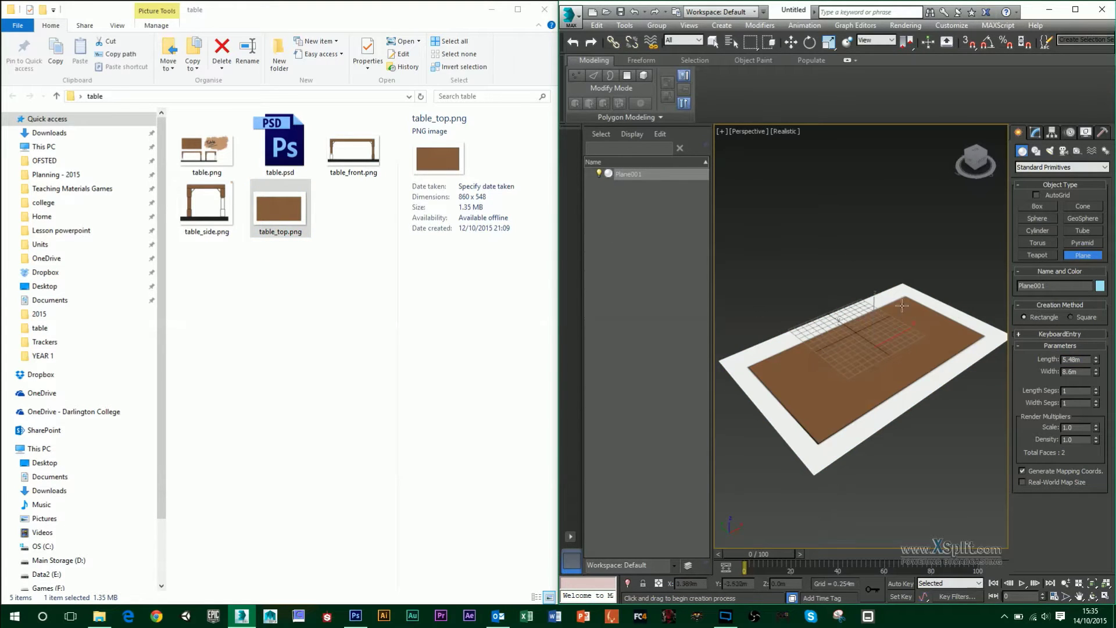
- Draw a second plane beside the tabletop plane and size it from table_side.png: width 5.44 m, length 4.55 m
drag(979, 378, 921, 541)
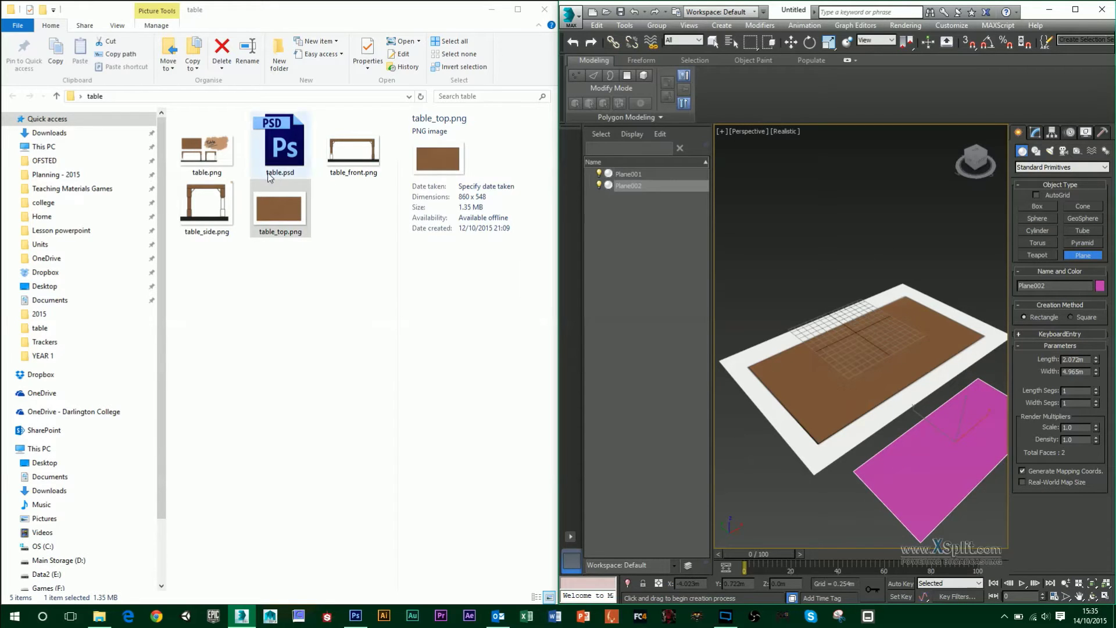
click(206, 206)
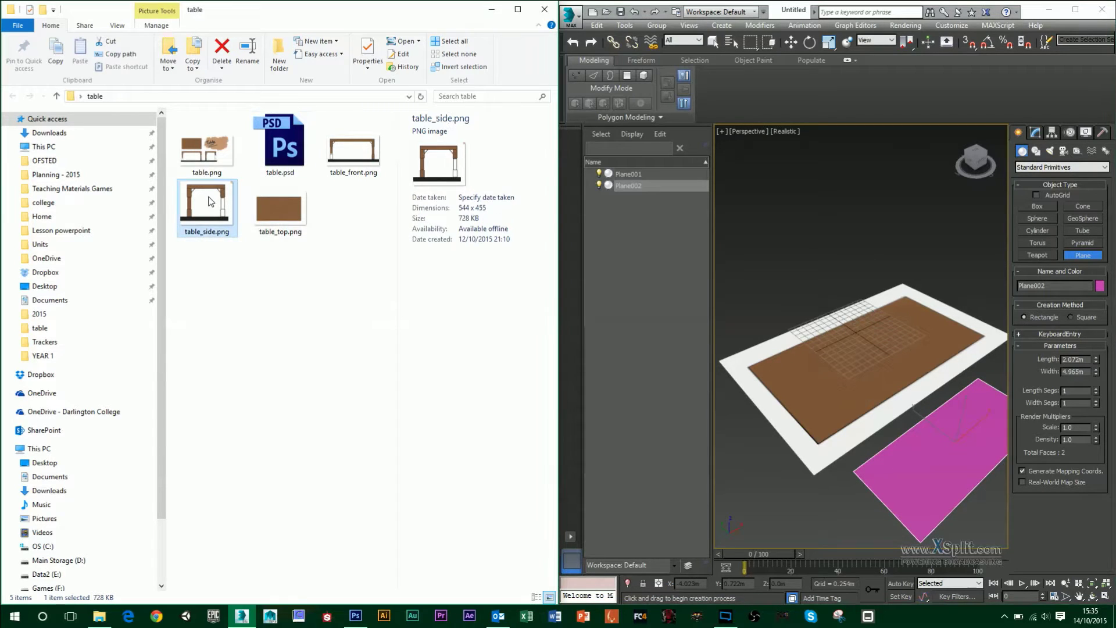
double_click(1084, 372)
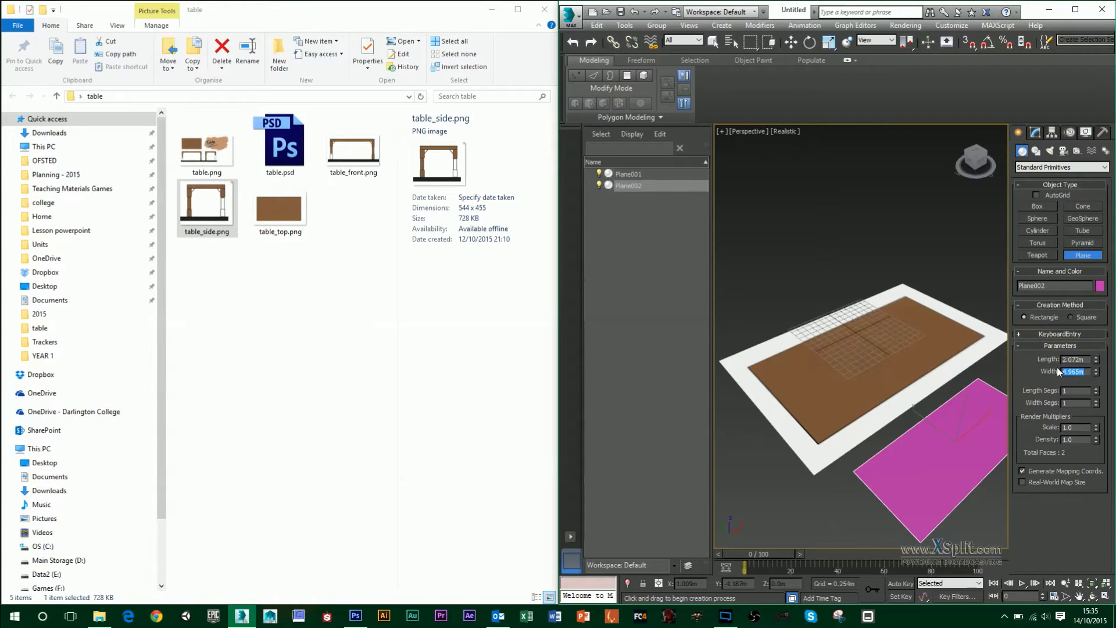
text(5.44)
key(shift+Tab)
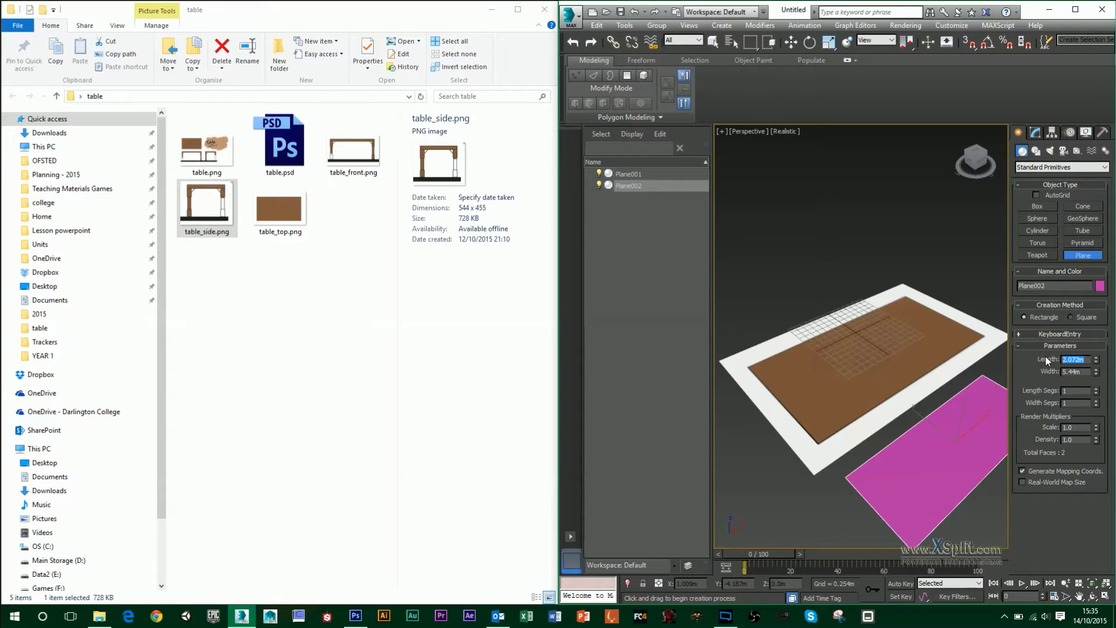
text(4.55)
key(Return)
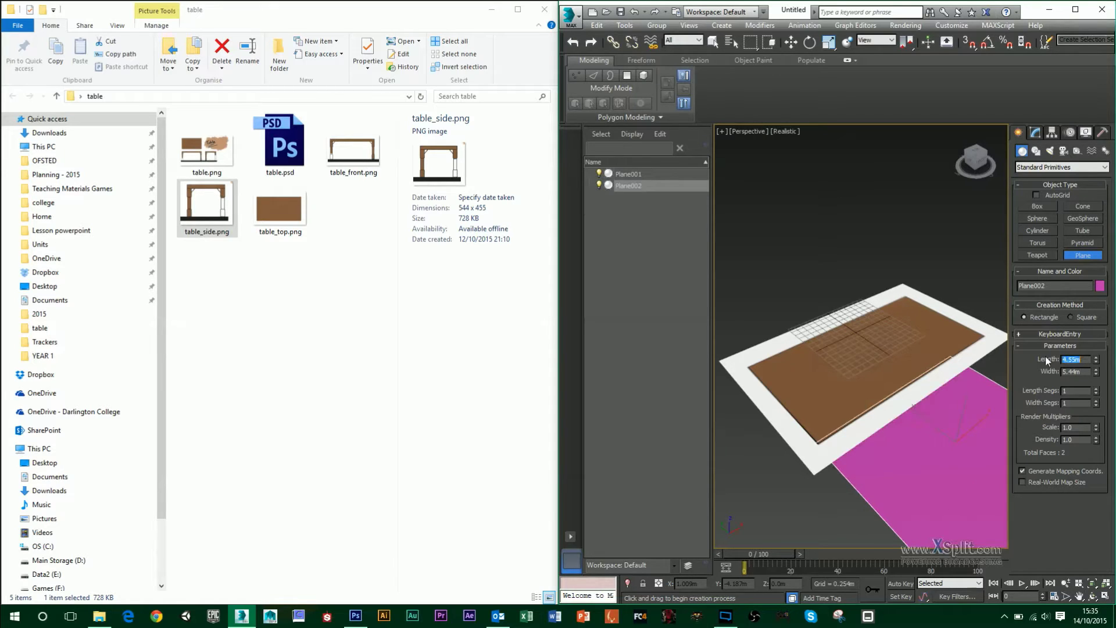
- Apply table_side.png to the second plane and move it over the tabletop plane
drag(213, 196, 917, 456)
middle_drag(917, 456, 854, 406)
key(w)
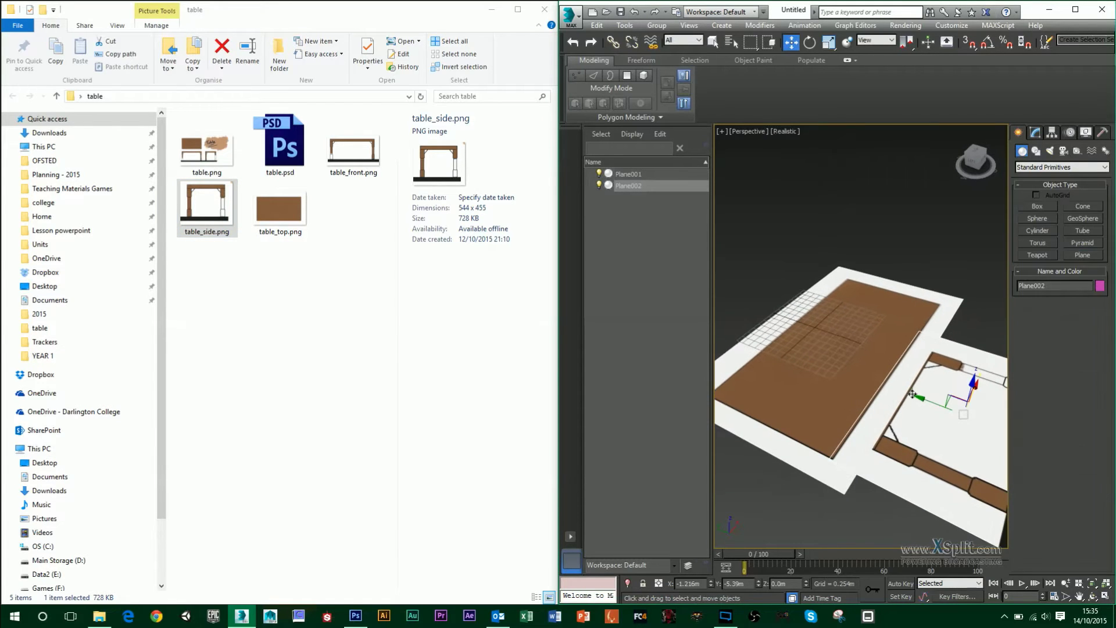
drag(922, 396, 819, 298)
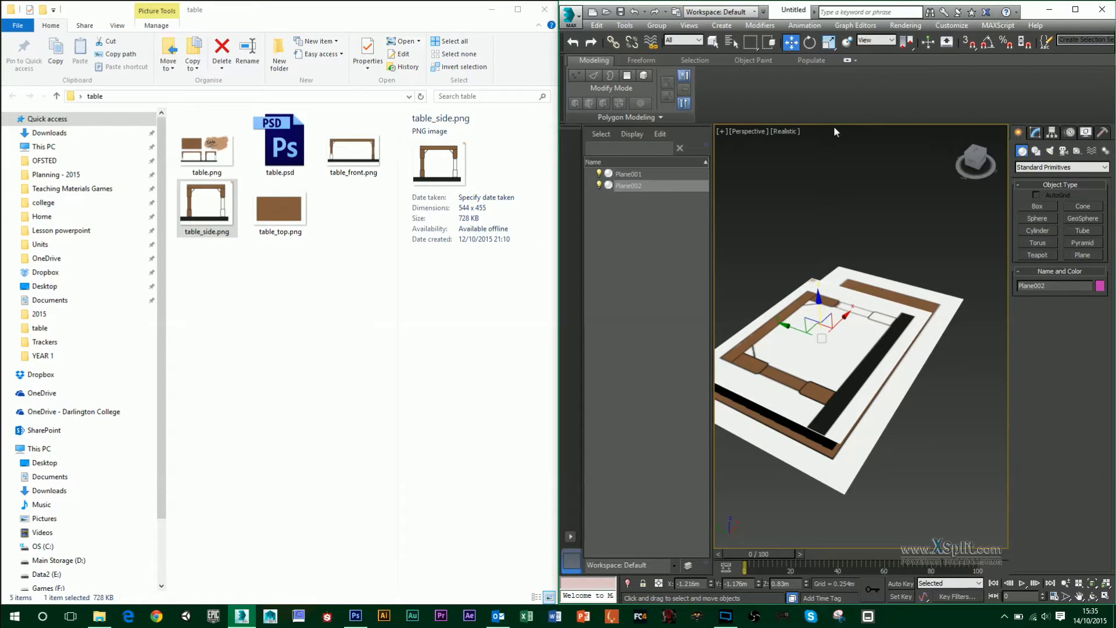
- Rotate the table_side plane upright with angle snap, facing along the tabletop's length, and move it to the tabletop plane's far short end
click(988, 50)
key(e)
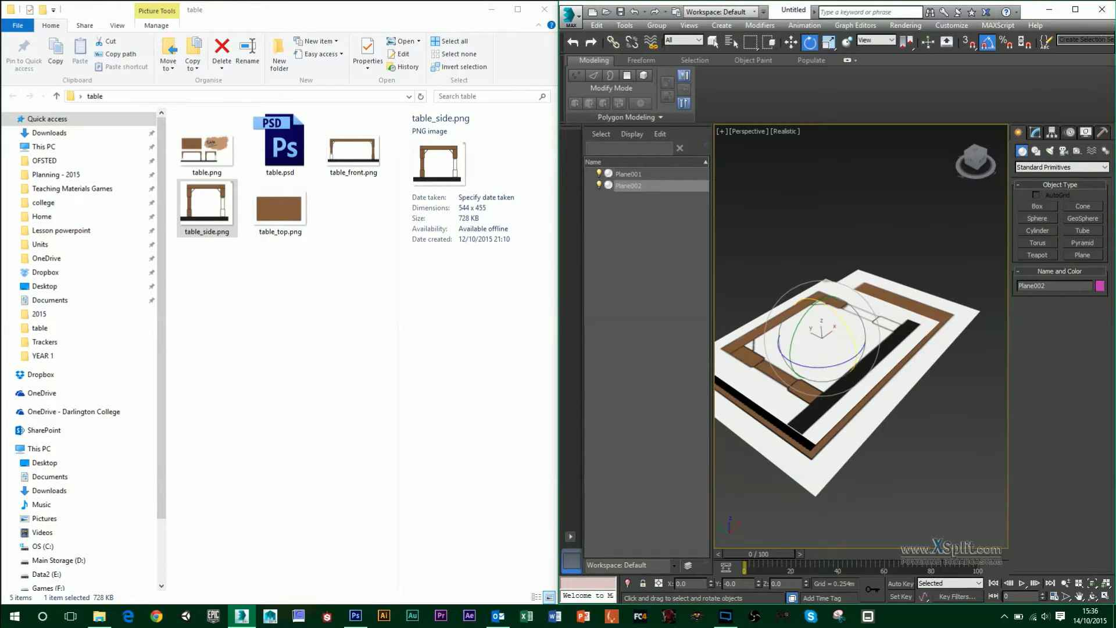
drag(840, 364, 784, 385)
drag(937, 328, 940, 334)
drag(784, 385, 784, 385)
drag(797, 326, 769, 381)
key(w)
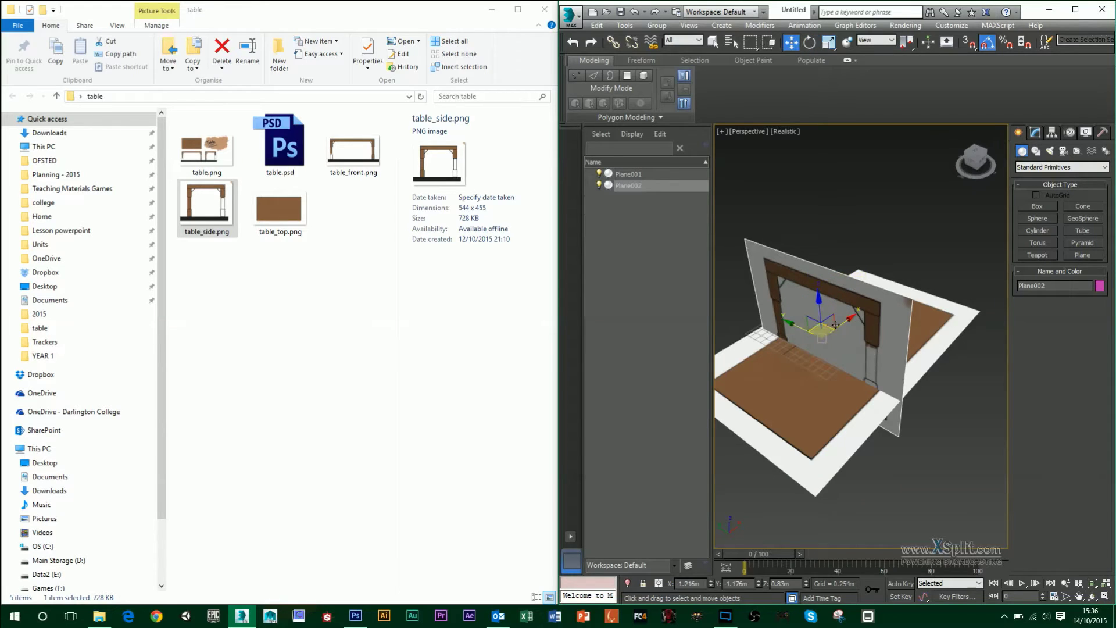
drag(854, 314, 915, 220)
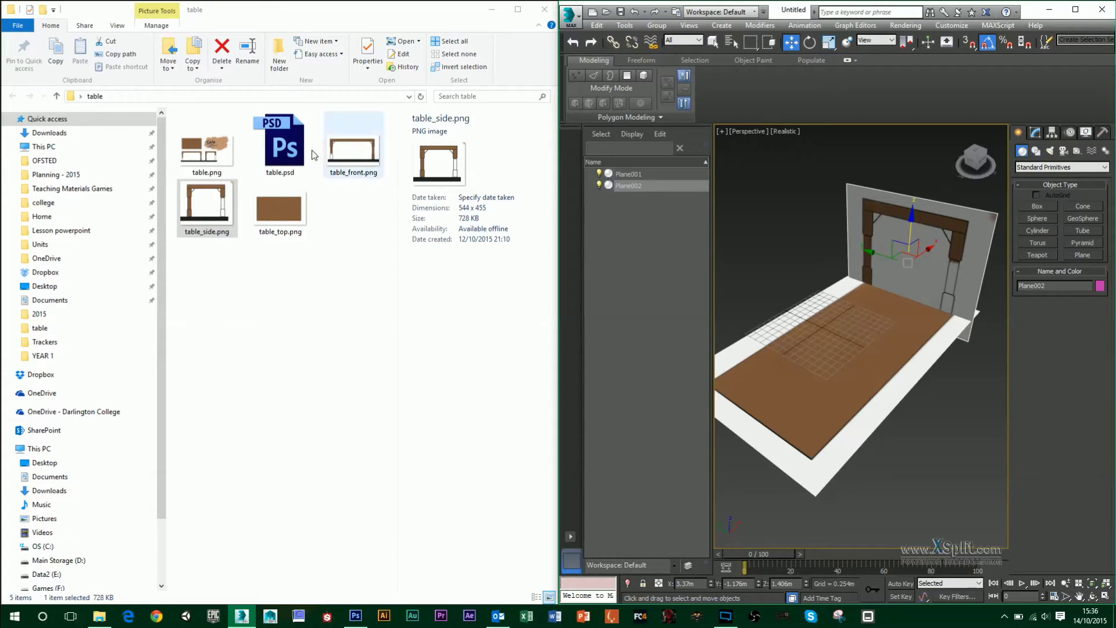
- Draw a third plane beside the tabletop plane and size it from table_front.png: width 8.55 m, length 4.97 m
click(349, 150)
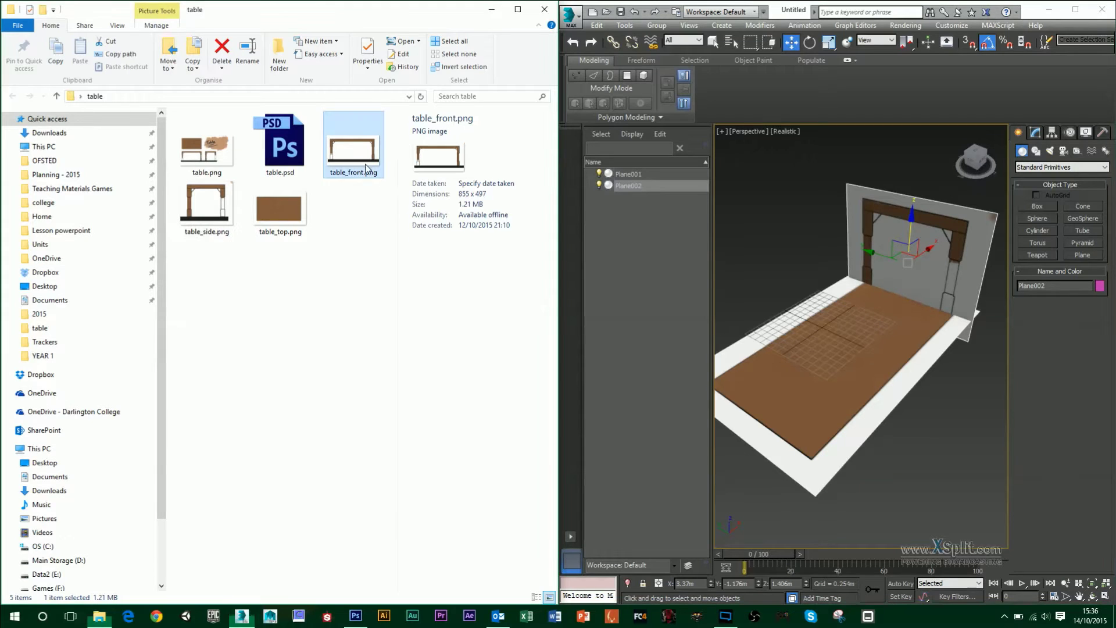
click(1083, 255)
drag(986, 351, 933, 542)
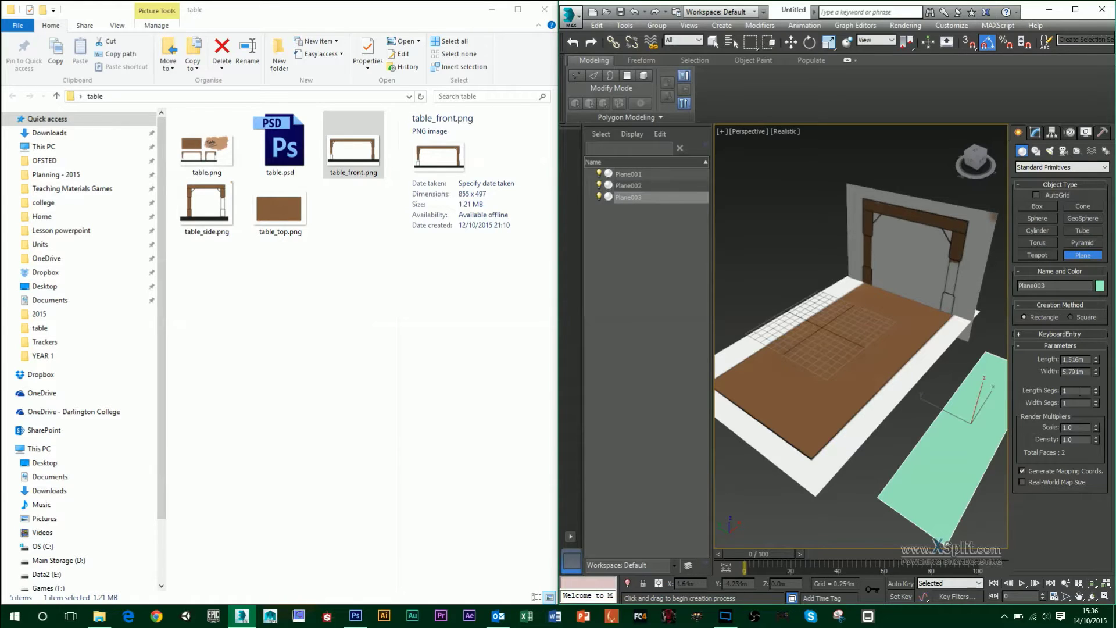
double_click(1089, 372)
text(8.55)
click(1086, 360)
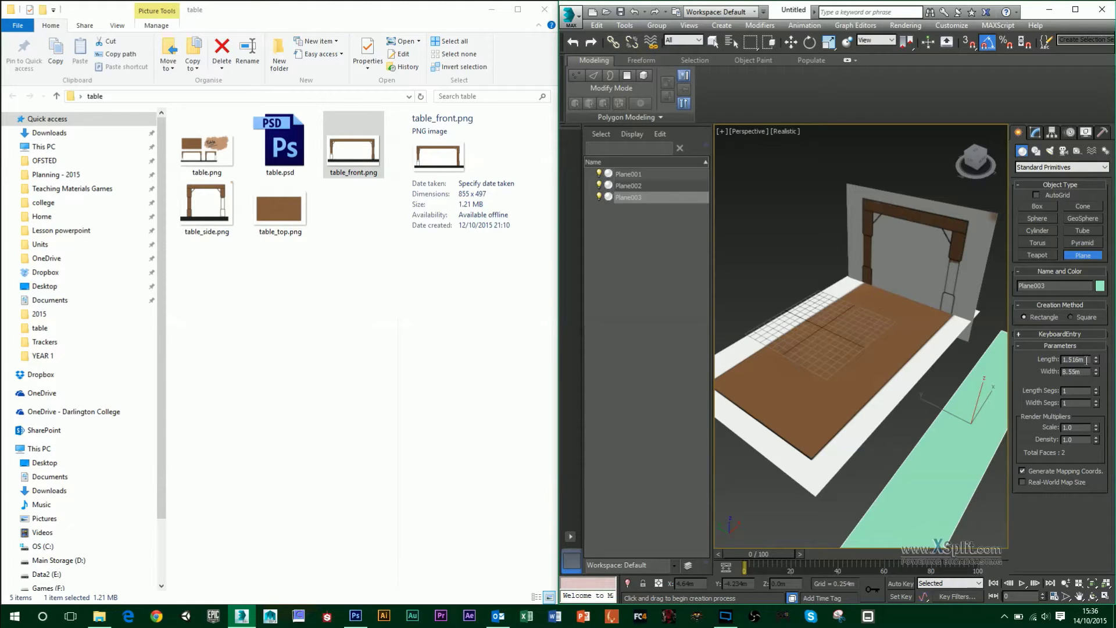
double_click(1087, 359)
text(4.97)
key(Return)
- Apply table_front.png to the third plane and move it over the tabletop plane's far long edge
drag(380, 154, 921, 445)
scroll(860, 389, down, 3)
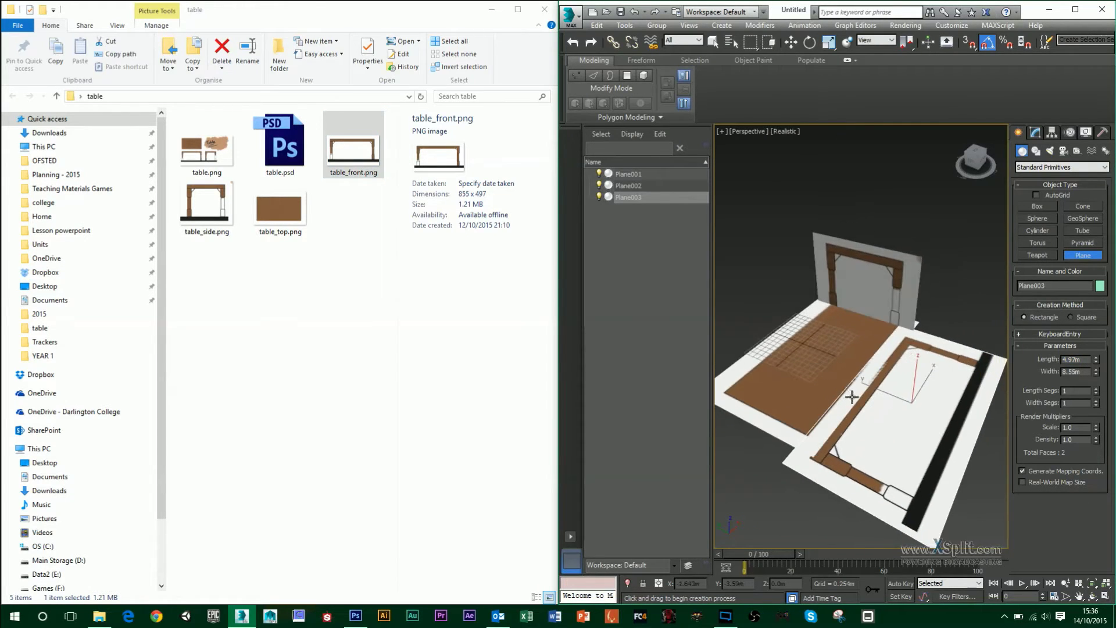
key(w)
drag(870, 385, 752, 324)
middle_drag(773, 317, 846, 303)
- Rotate the table_front plane upright and position it along the tabletop plane's back edge, raised to about Z 1.4 m
key(e)
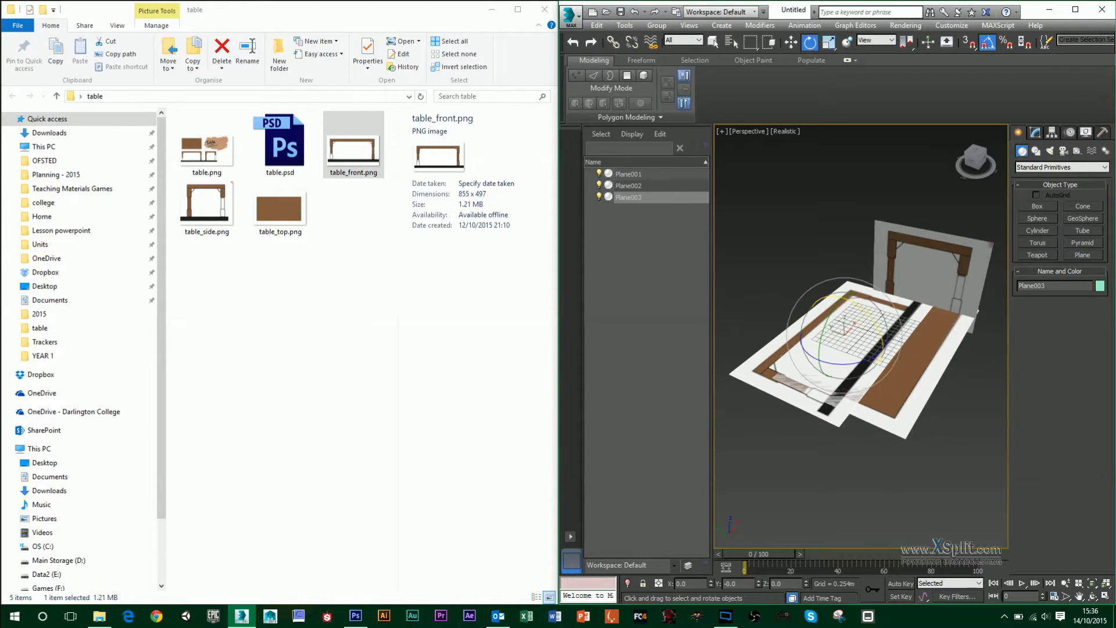
drag(814, 349, 773, 378)
key(w)
alt+middle_drag(906, 313, 880, 322)
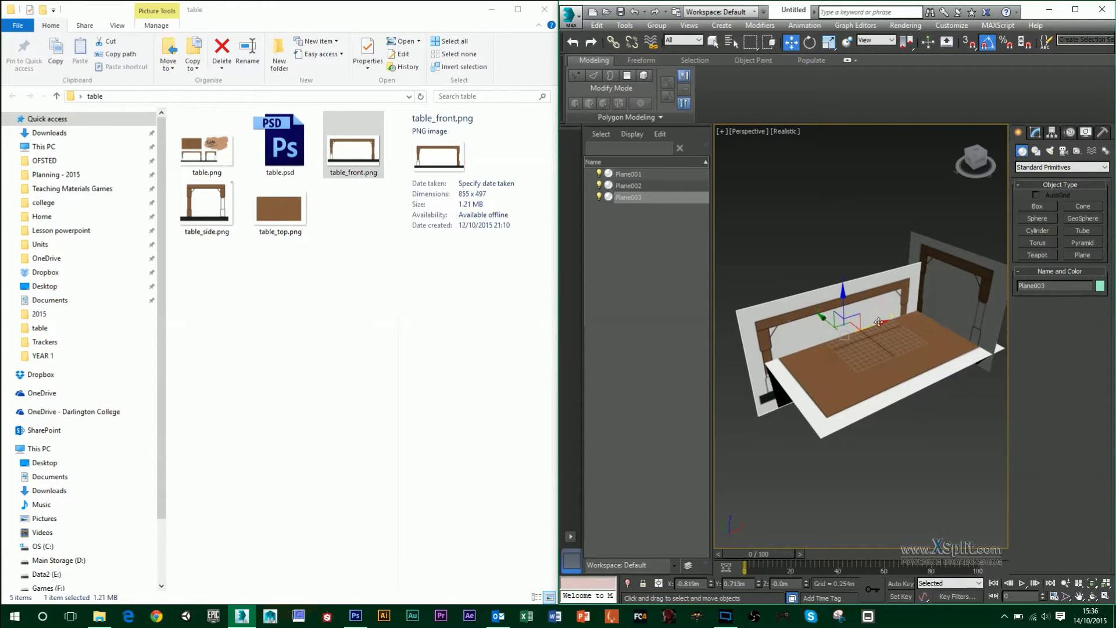
drag(880, 321, 898, 324)
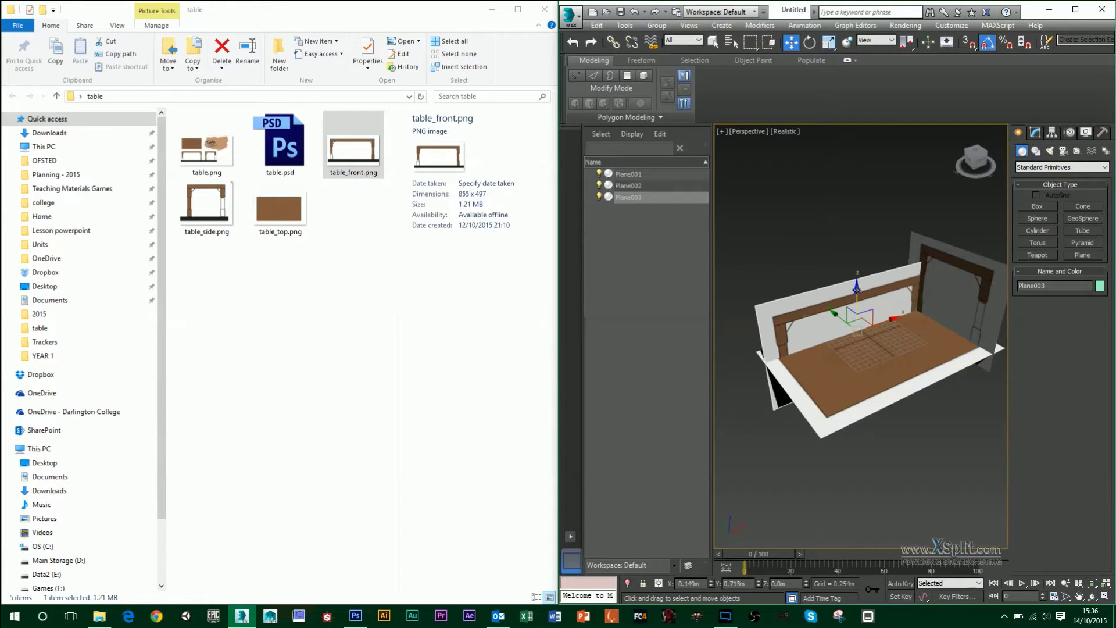
drag(857, 289, 860, 261)
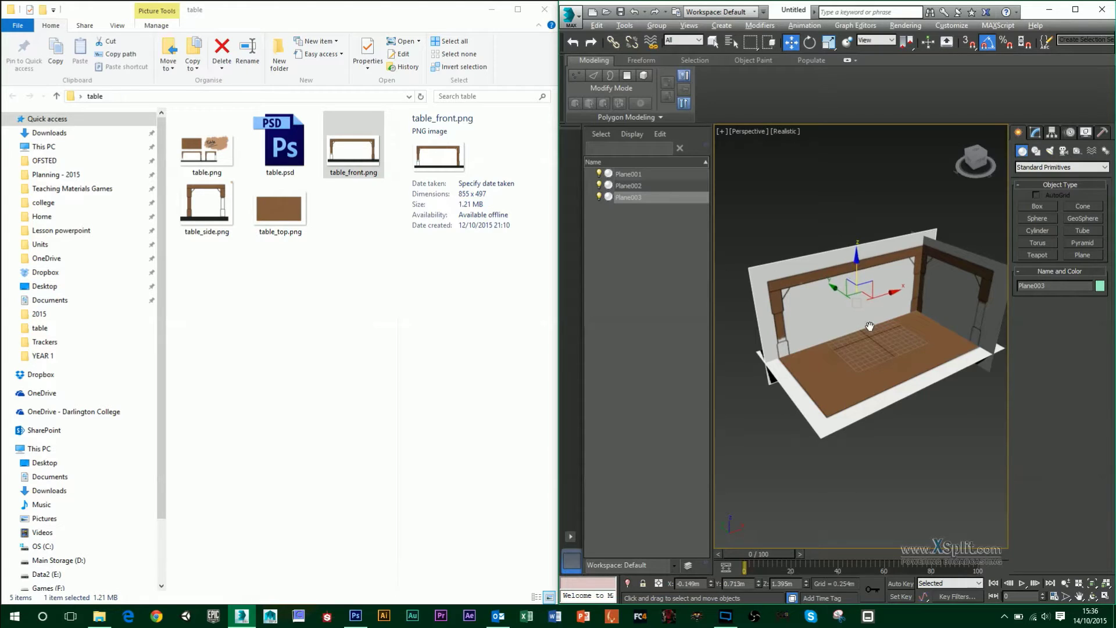
- Maximize the 3ds Max window and raise the table_front plane to about Z 1.45 m
middle_drag(863, 342, 826, 405)
click(1075, 9)
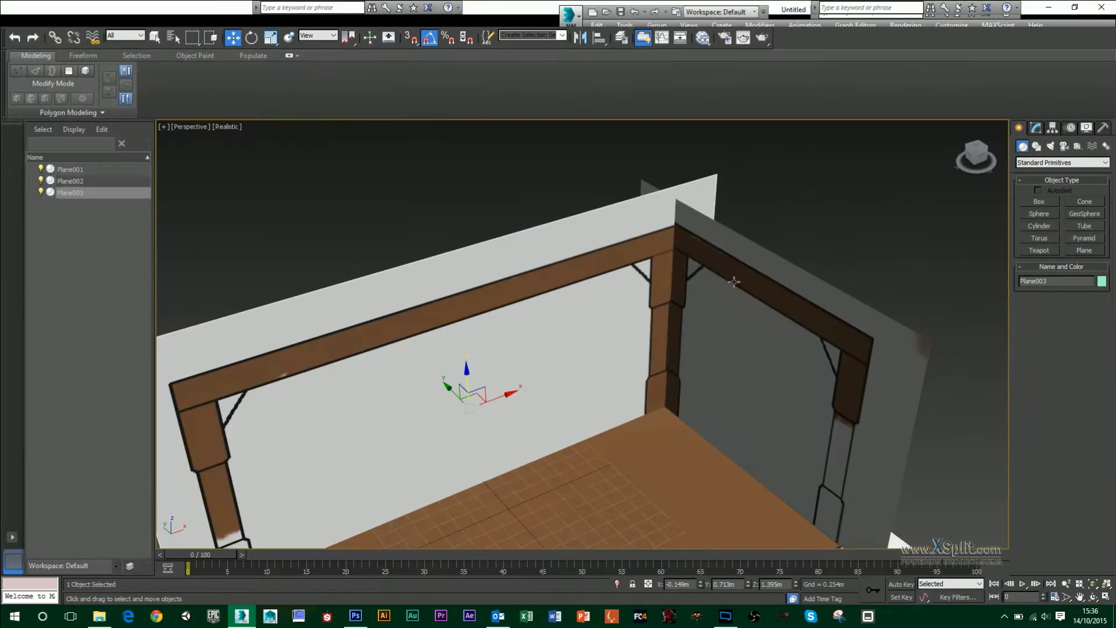
scroll(729, 292, down, 2)
scroll(504, 334, up, 1)
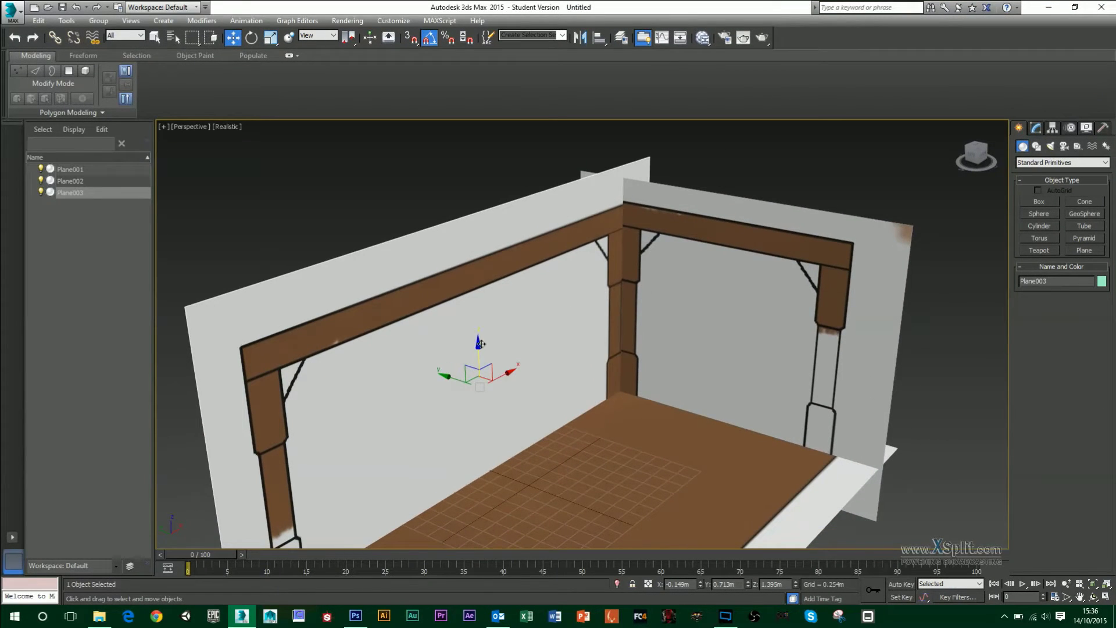
drag(478, 344, 490, 344)
- Shift the table_side plane to about Y -1.28 m and the table_front plane to about X -0.2 m to line up their drawings
middle_drag(648, 389, 678, 333)
click(760, 293)
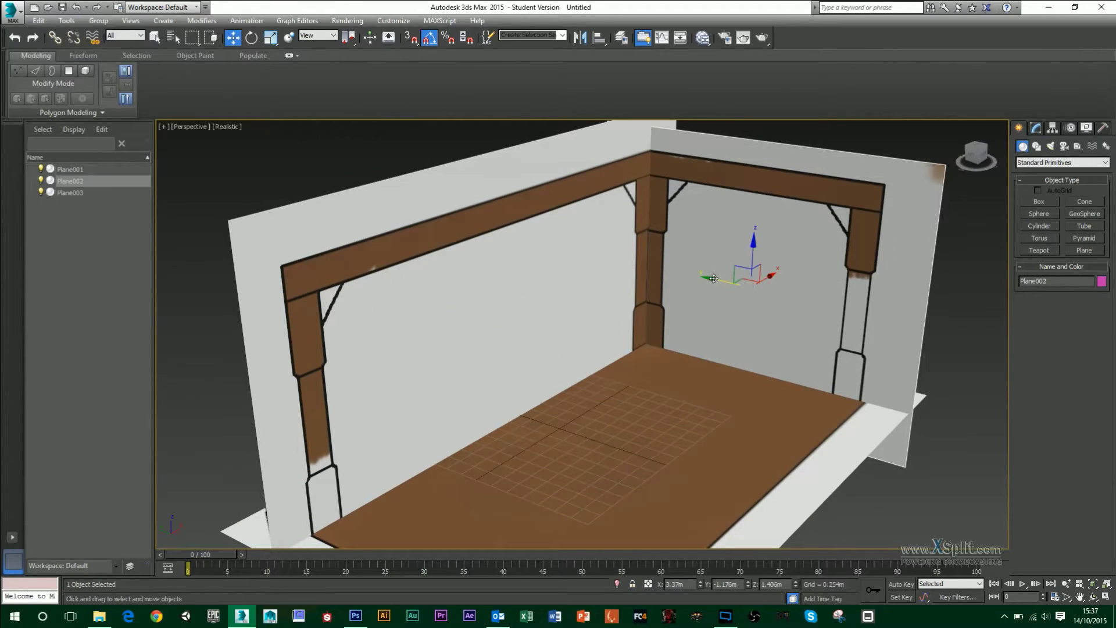
drag(715, 278, 718, 279)
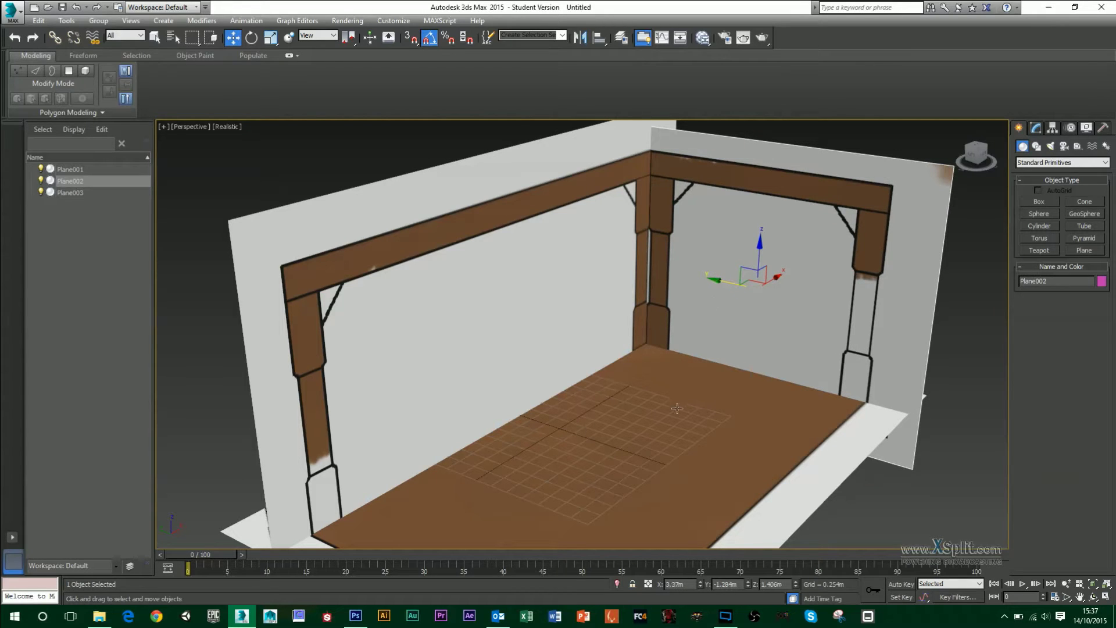
alt+middle_drag(658, 365, 580, 287)
click(576, 290)
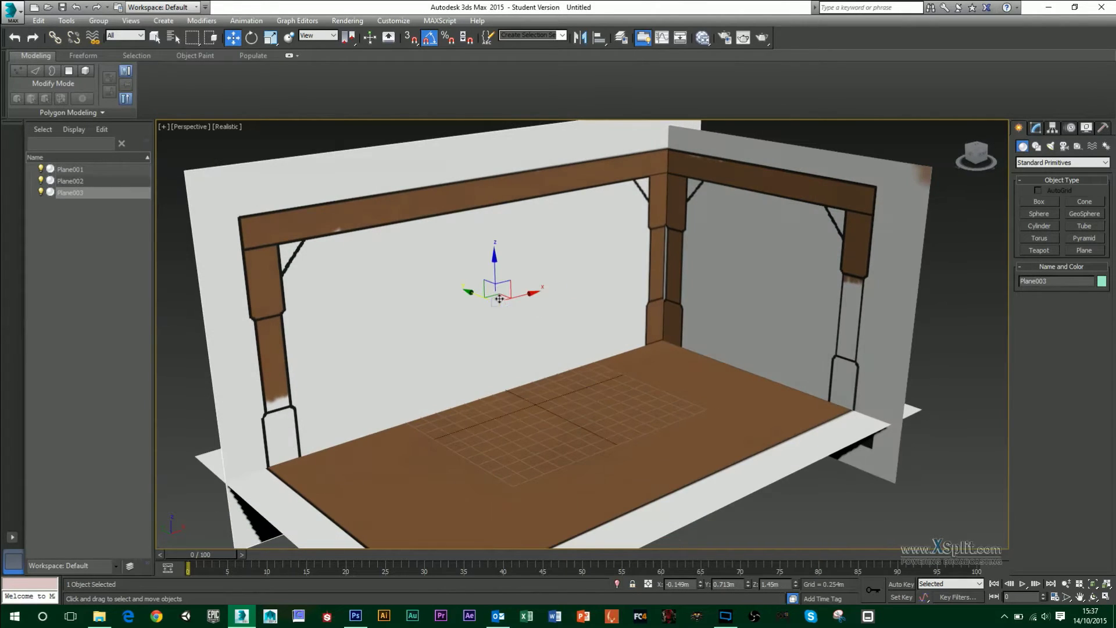
drag(524, 292, 532, 293)
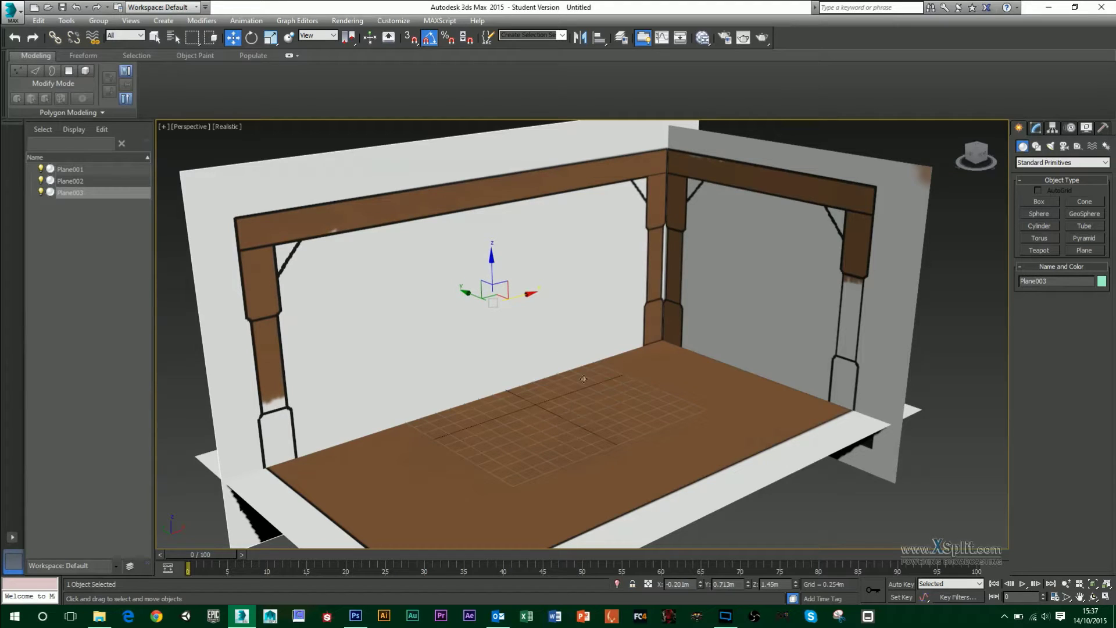
- Raise the tabletop plane to the upper beams to compare its edges with both drawings, and lower it back to the feet
click(599, 400)
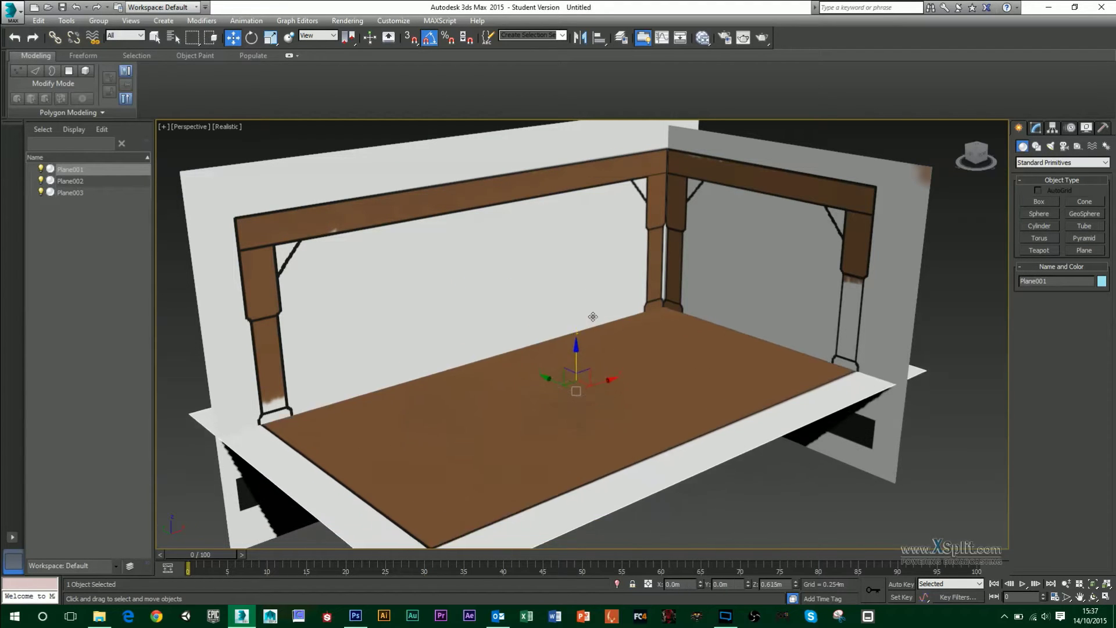
drag(593, 302, 628, 145)
alt+middle_drag(753, 233, 631, 262)
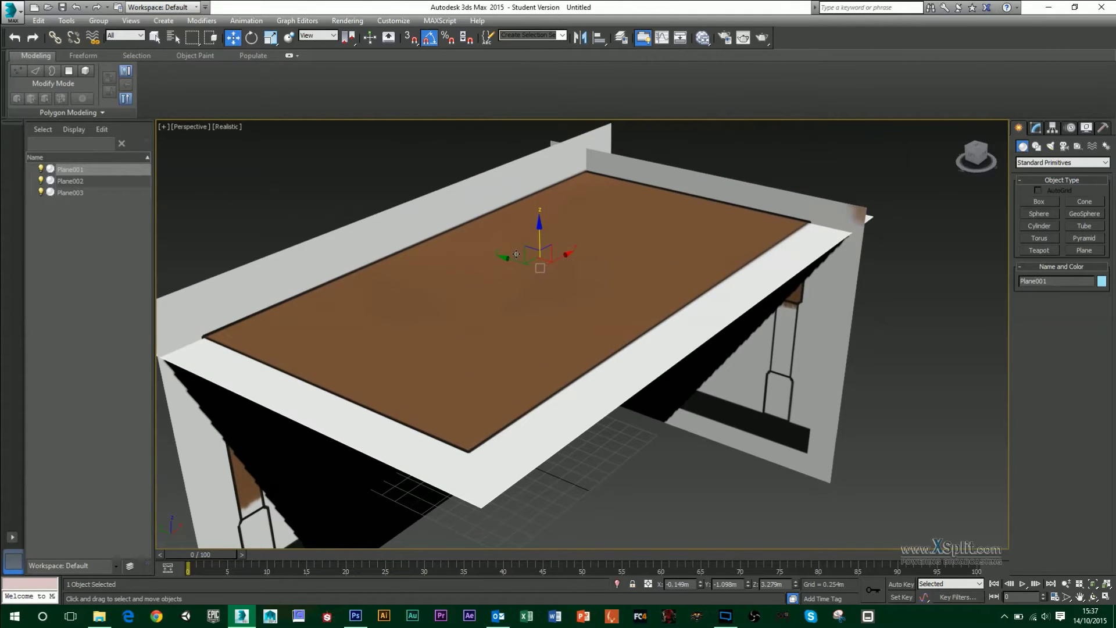
drag(507, 260, 556, 442)
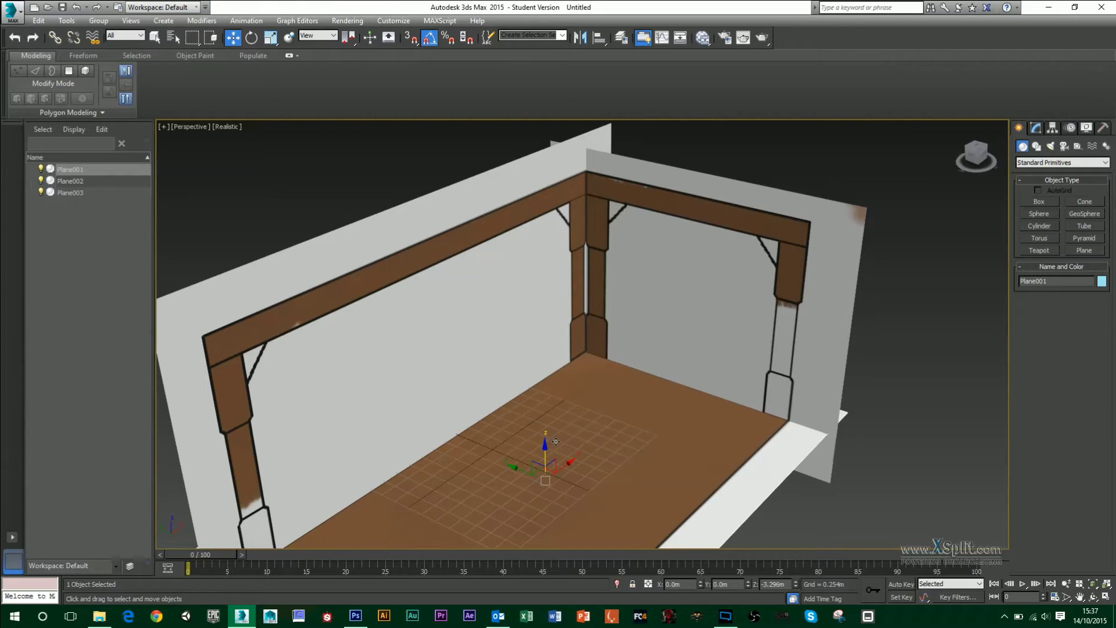
- Create a box beside the reference planes, about 6.02 m wide, 3.62 m long and 0.95 m high
scroll(697, 378, down, 3)
middle_drag(701, 375, 737, 313)
scroll(733, 323, down, 2)
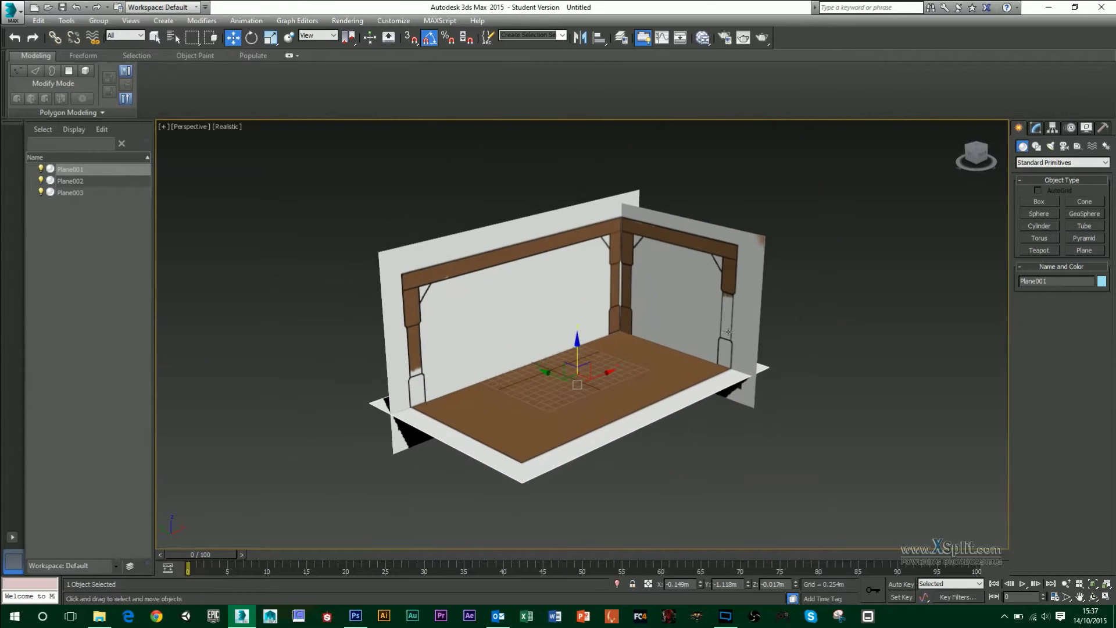
click(1039, 201)
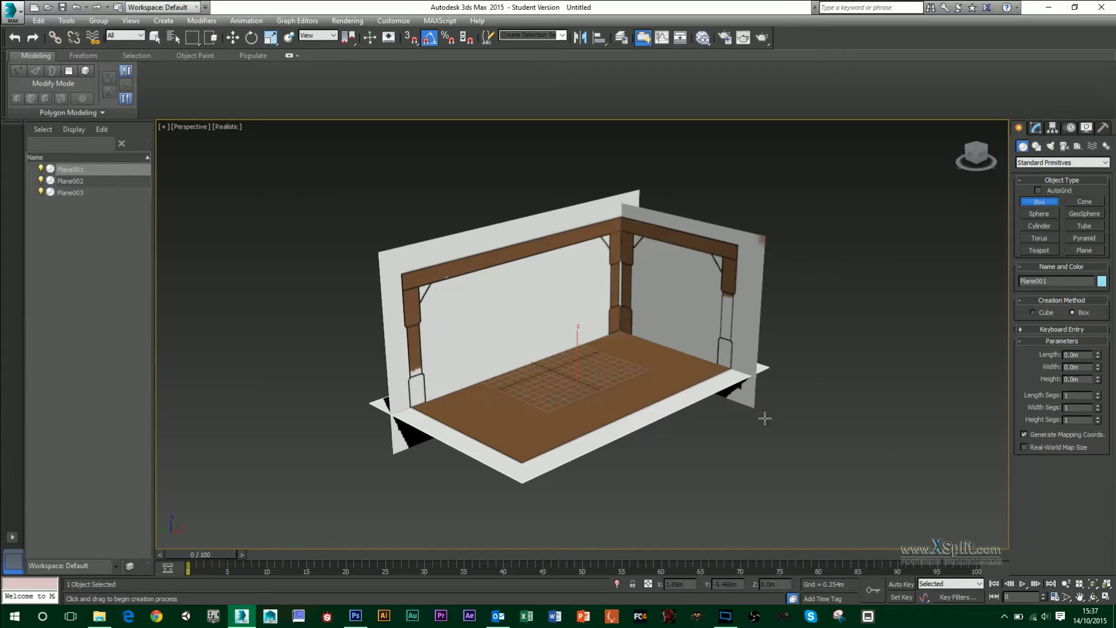
drag(765, 411, 721, 488)
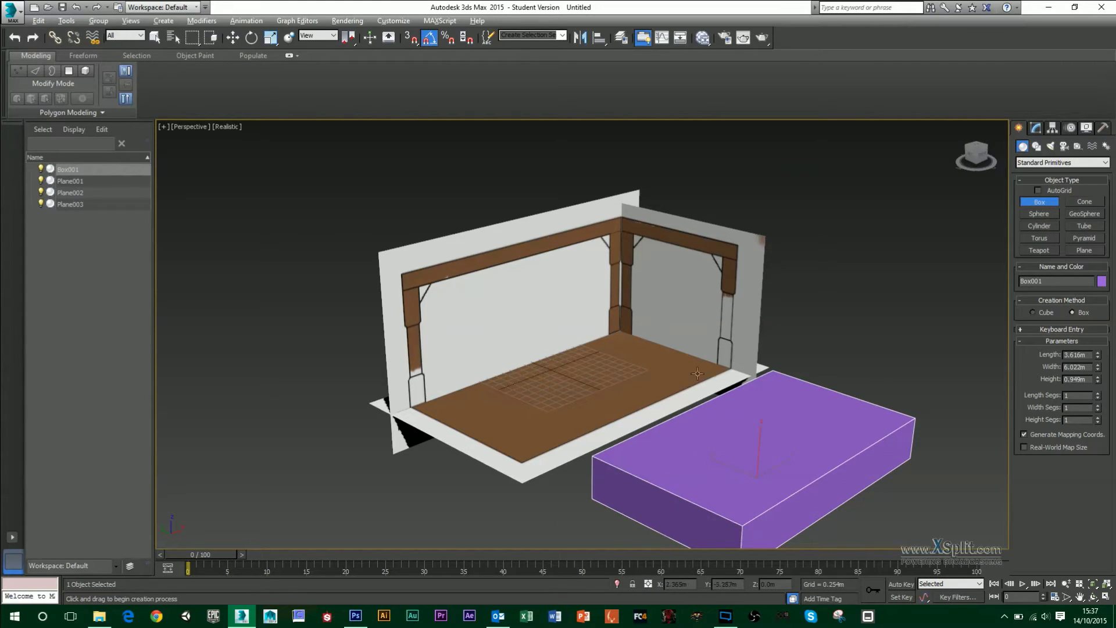
- In the Front view, move the box up over the tabletop beam in the reference drawing, at about Z 2.86 m
alt+middle_drag(690, 371, 661, 334)
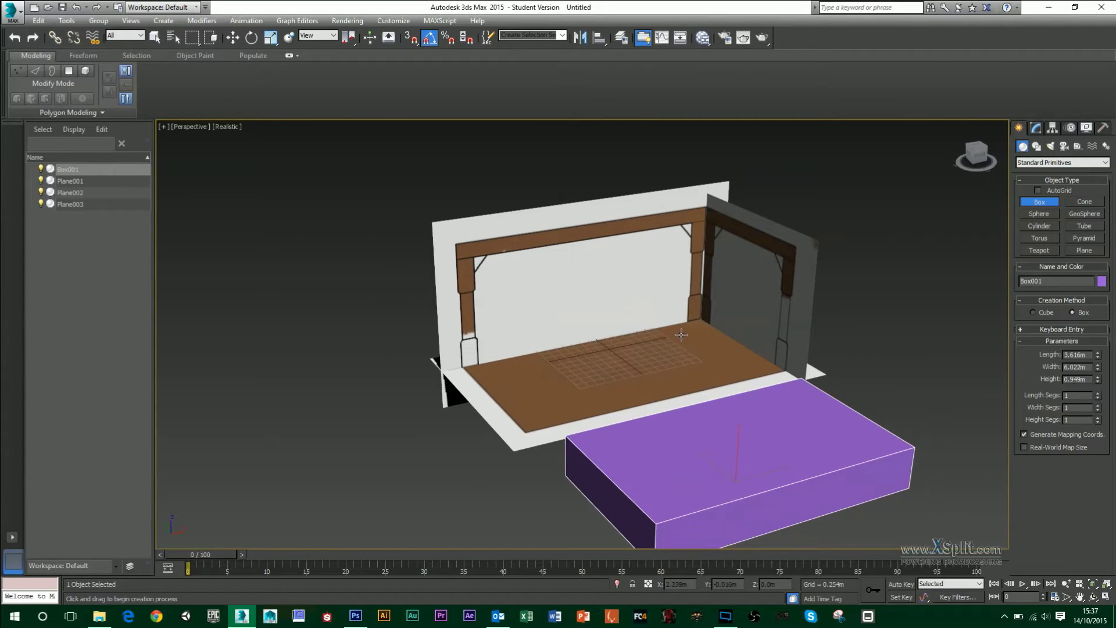
key(alt+w)
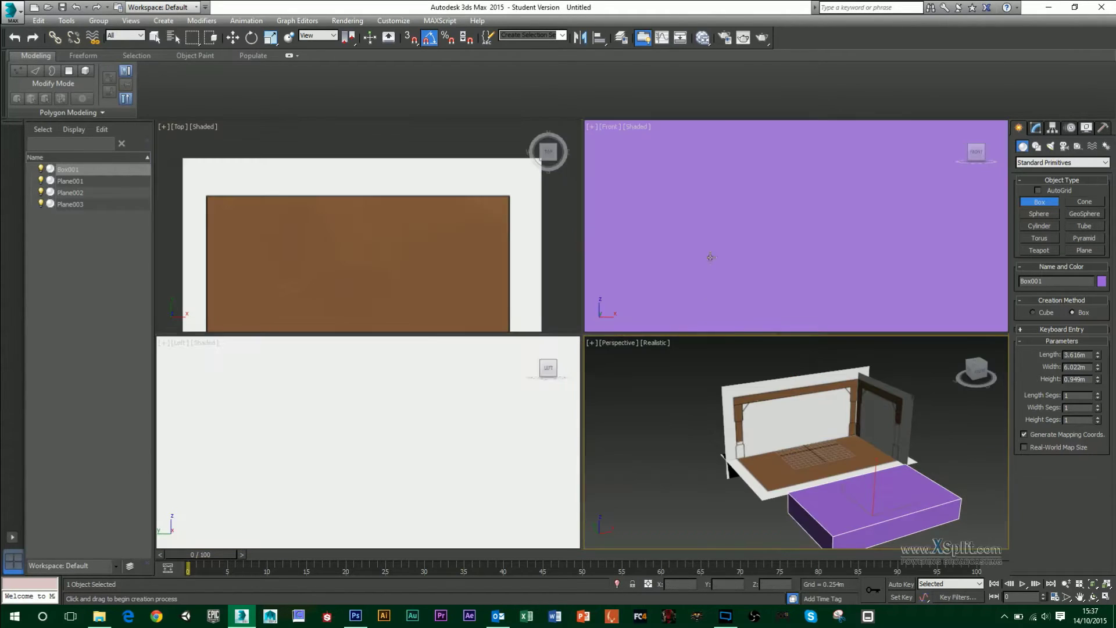
key(alt+w)
scroll(795, 257, down, 10)
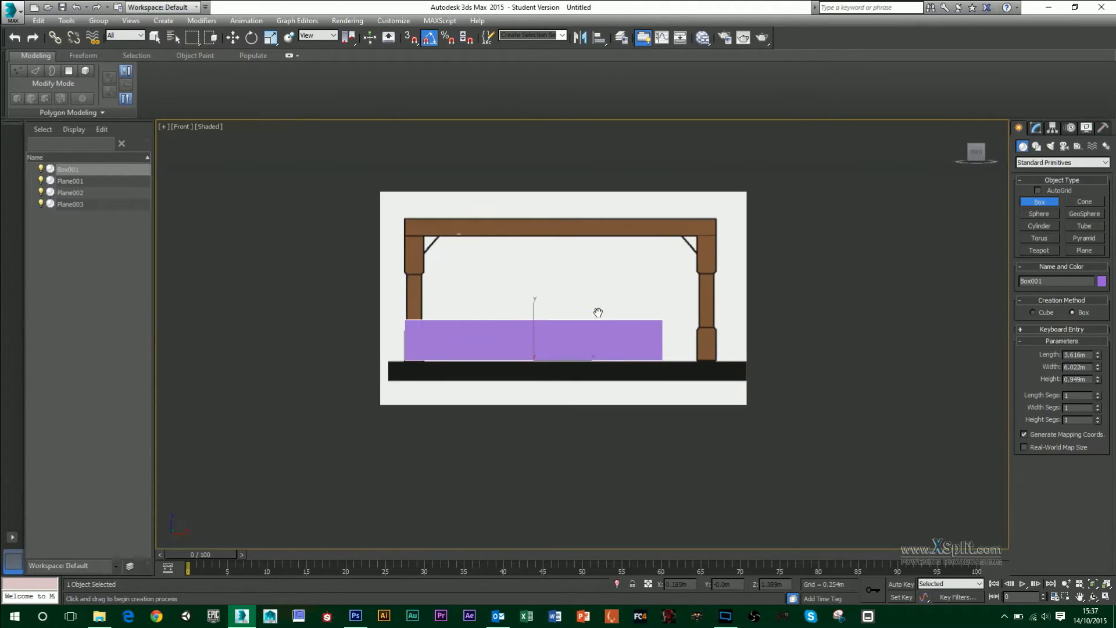
scroll(659, 347, up, 3)
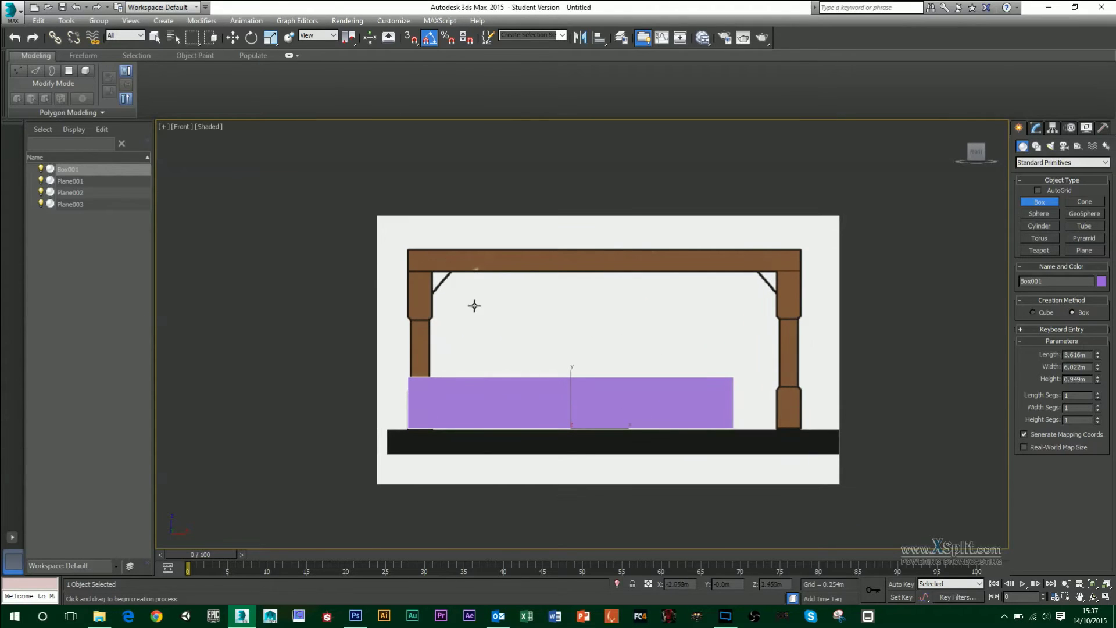
key(w)
drag(564, 421, 607, 274)
- Scale the box to about 122% in width and 50% in height to approximate the drawn tabletop beam
key(r)
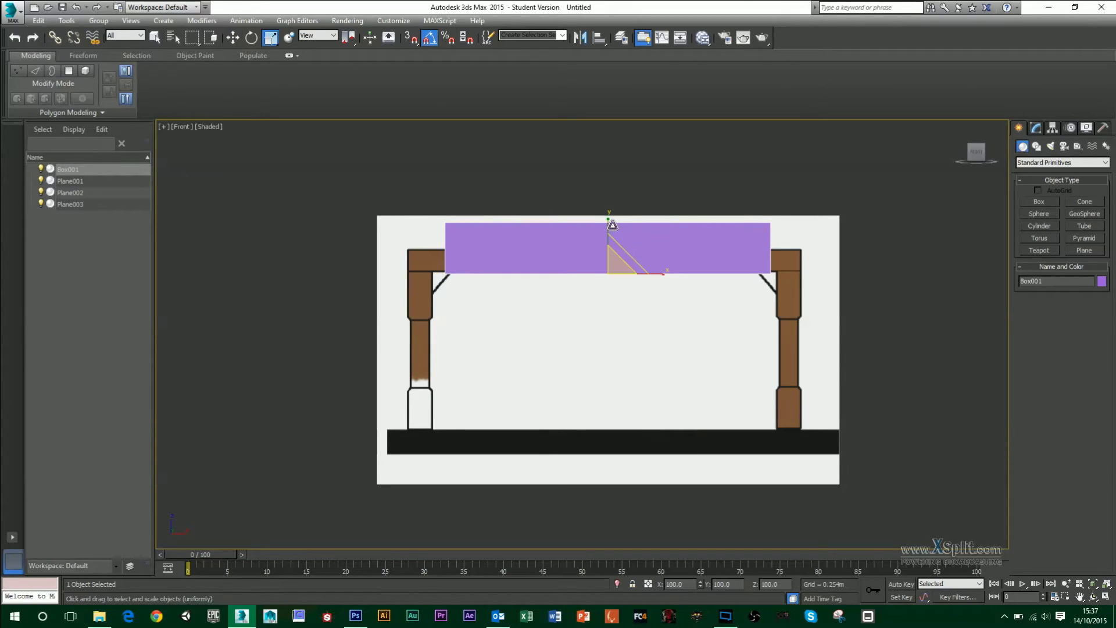
drag(606, 220, 673, 275)
scroll(578, 339, up, 3)
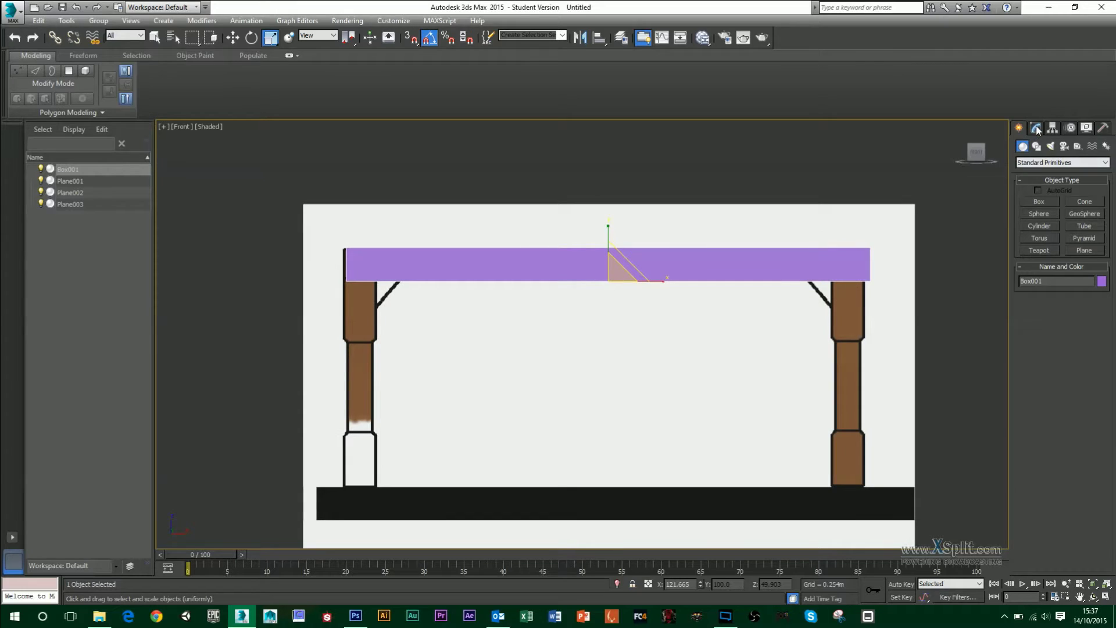
- Convert the box to an Editable Poly
click(1037, 129)
right_click(1038, 173)
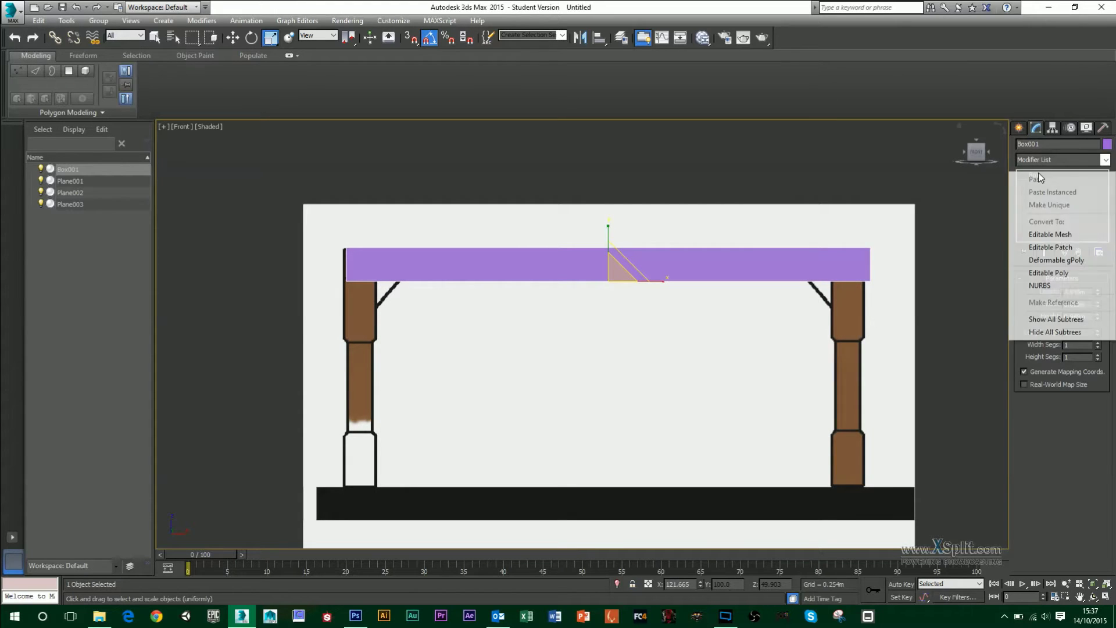
click(1050, 276)
- In vertex mode, move both ends of the box horizontally to match the outer ends of the front drawing's beam
click(1033, 290)
drag(922, 214, 849, 312)
key(w)
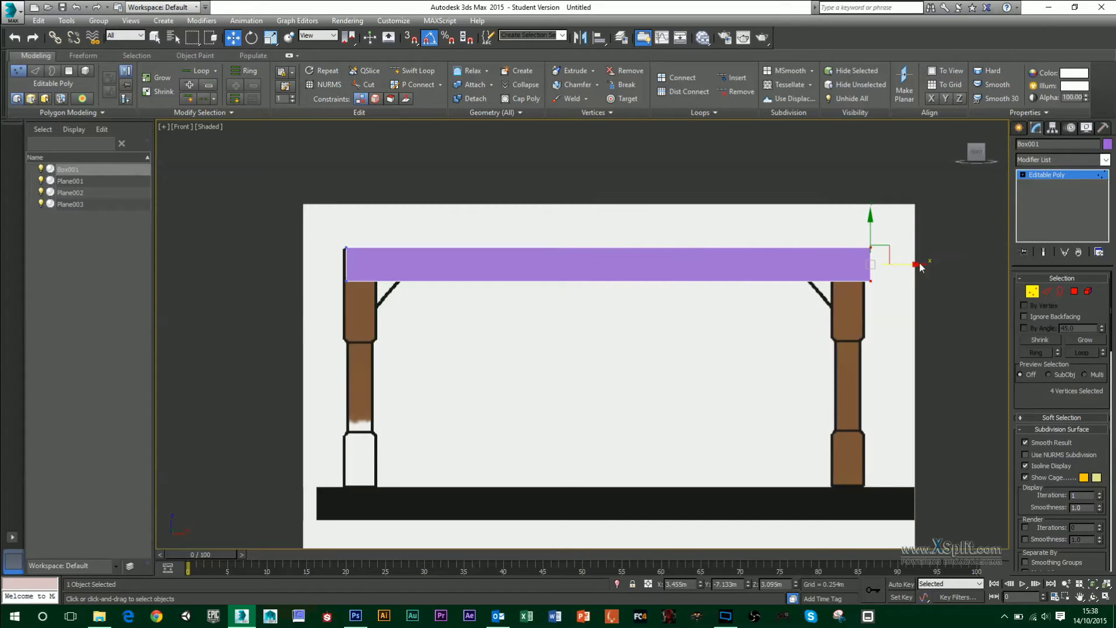
drag(917, 265, 910, 264)
drag(319, 232, 385, 305)
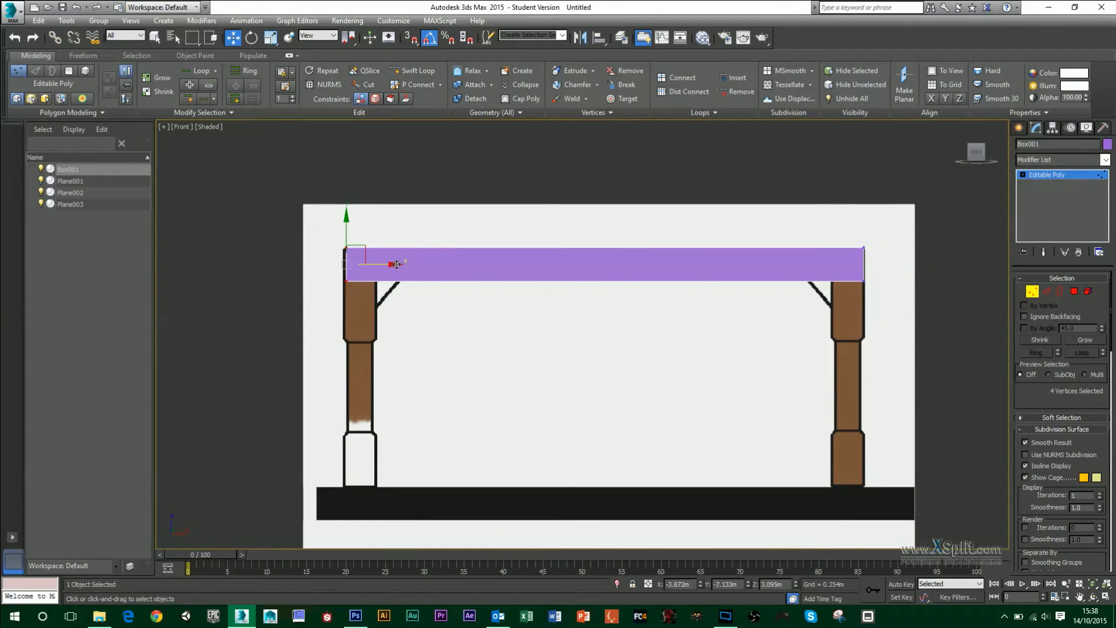
drag(397, 264, 387, 265)
click(1017, 129)
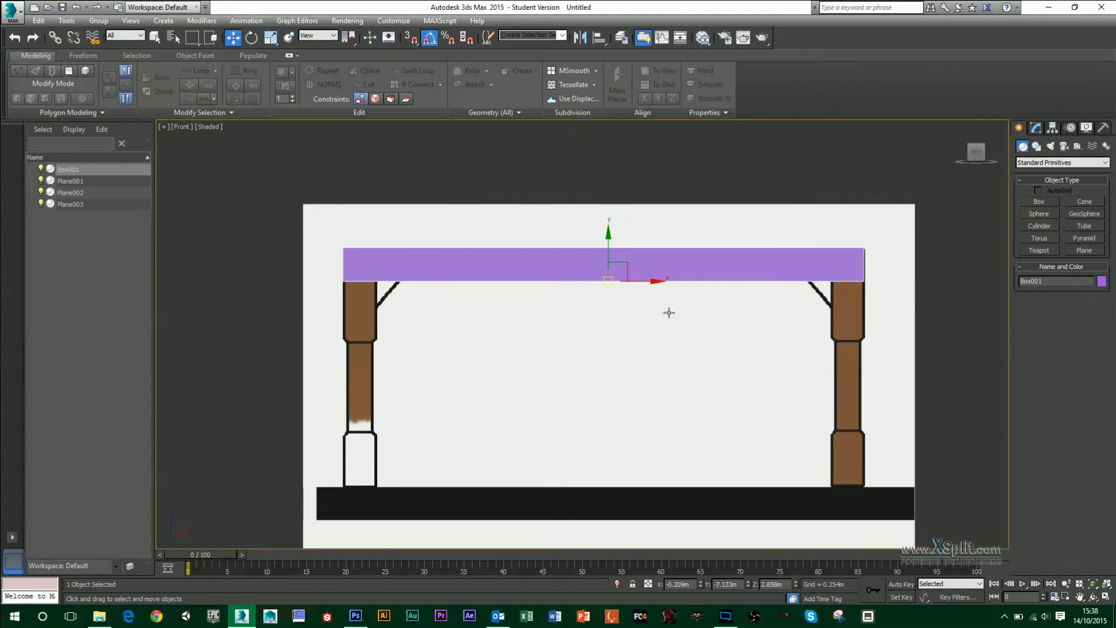
- In the Left view, move the box horizontally over the side drawing's top beam, to about Y -1.21 m
key(alt+w)
key(alt+w)
scroll(403, 409, down, 5)
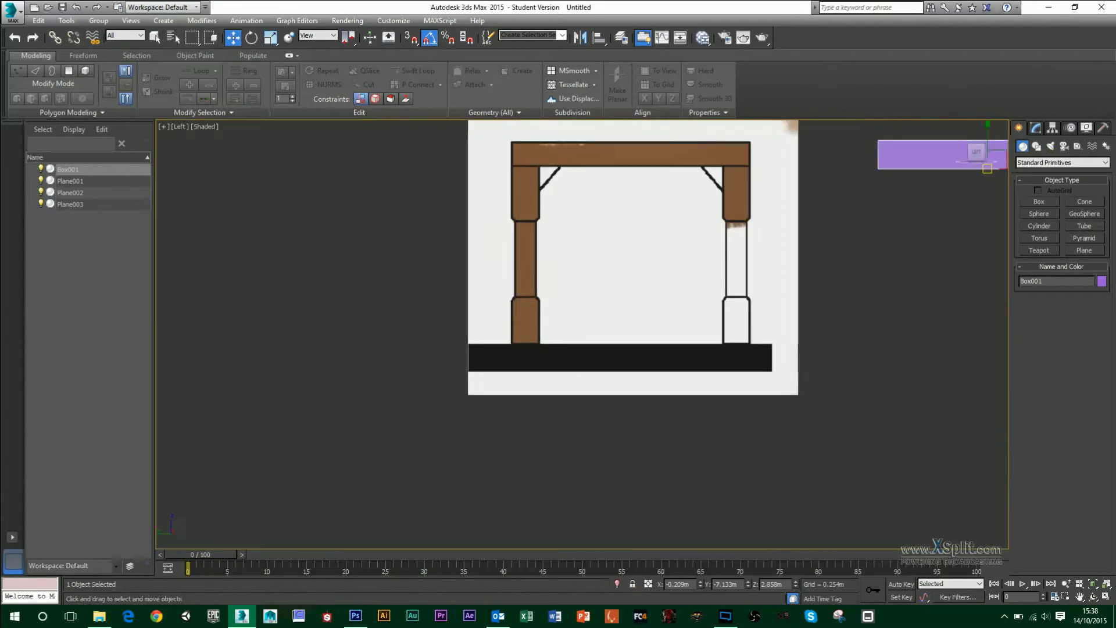
scroll(403, 409, up, 2)
middle_drag(644, 312, 657, 342)
middle_drag(806, 332, 781, 344)
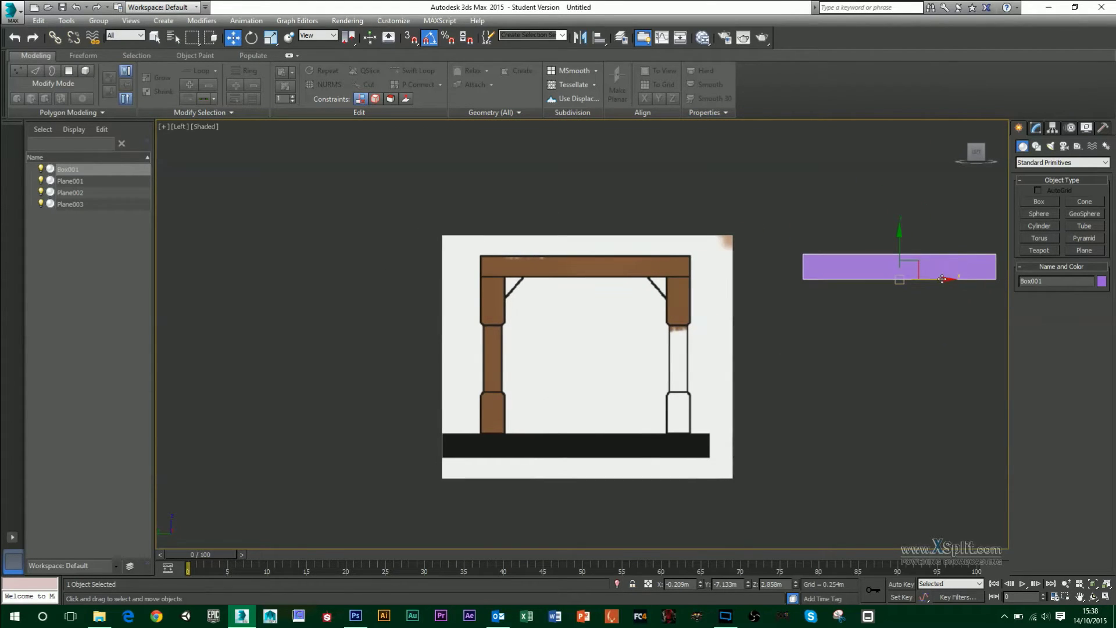
drag(936, 279, 628, 273)
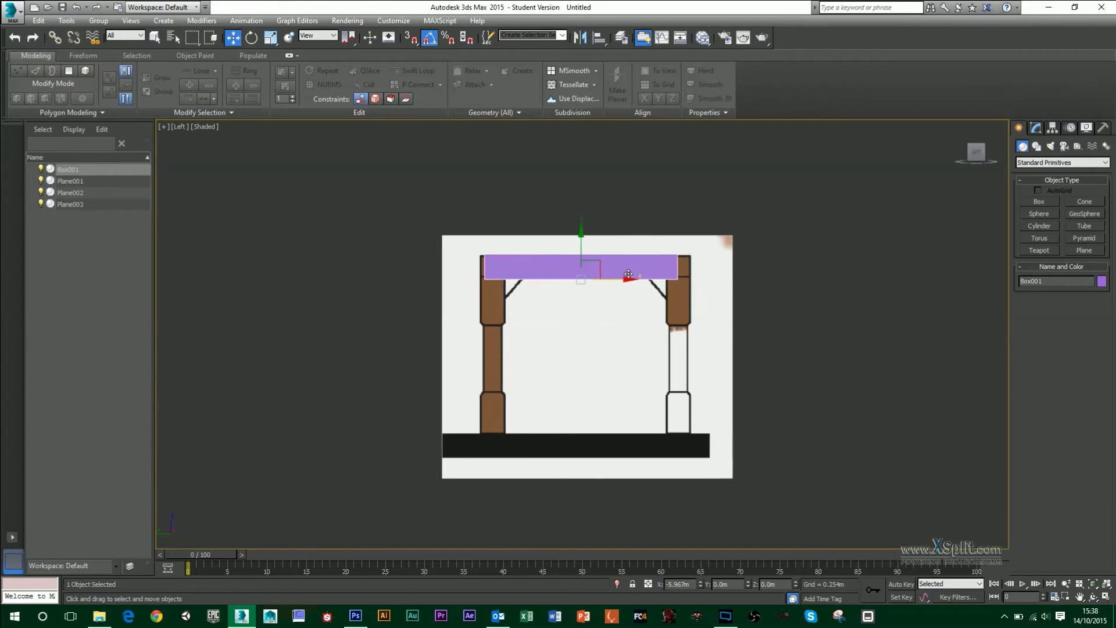
scroll(616, 378, up, 3)
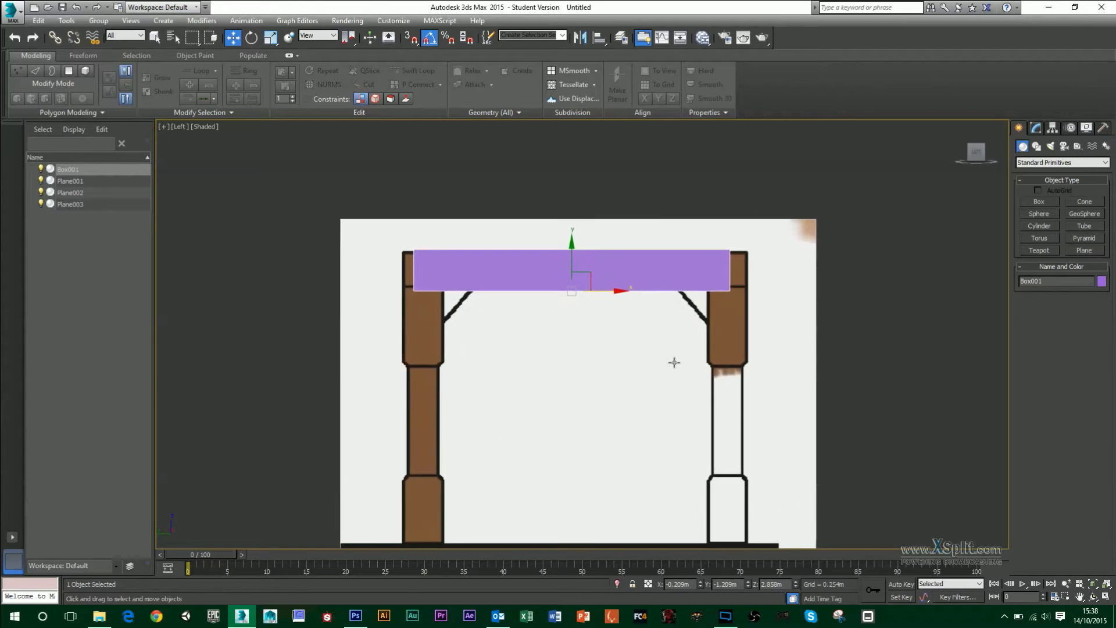
- In the Front view, raise the box's four bottom vertices to about Z 2.91 m to match the beam's underside
key(alt+w)
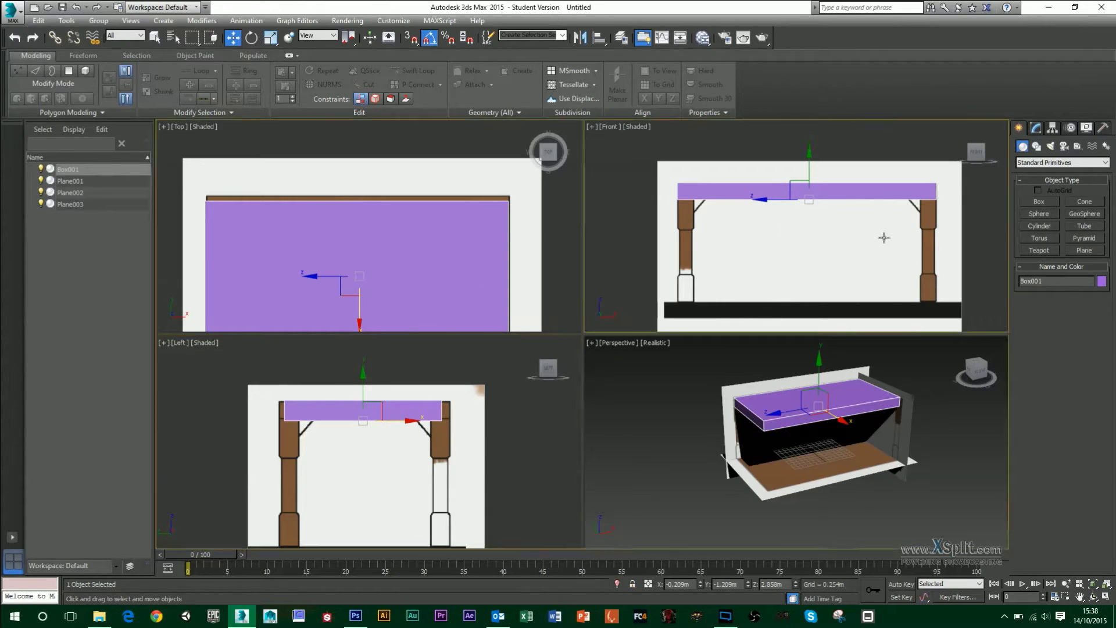
right_click(768, 269)
key(alt+w)
click(1036, 128)
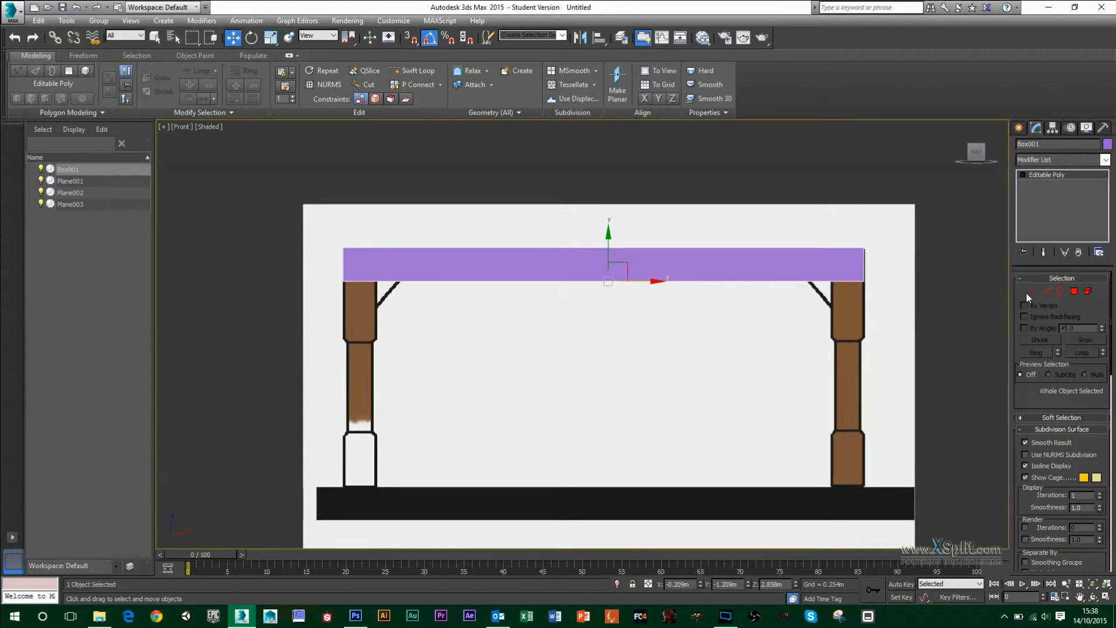
key(1)
drag(317, 275, 308, 269)
drag(602, 236, 602, 233)
- In the Left view, move the vertices at both ends of the box outward to match the ends of the side drawing's beam
key(alt+w)
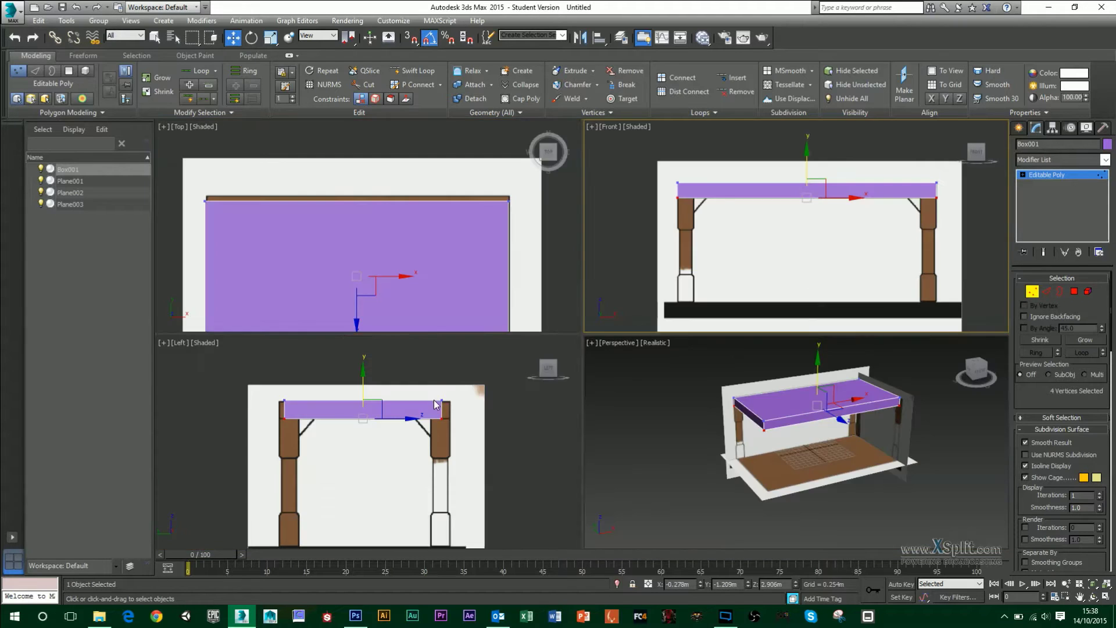
right_click(438, 407)
key(alt+w)
drag(487, 316, 420, 312)
drag(461, 268, 451, 268)
drag(752, 303, 754, 304)
key(ctrl+z)
key(ctrl+z)
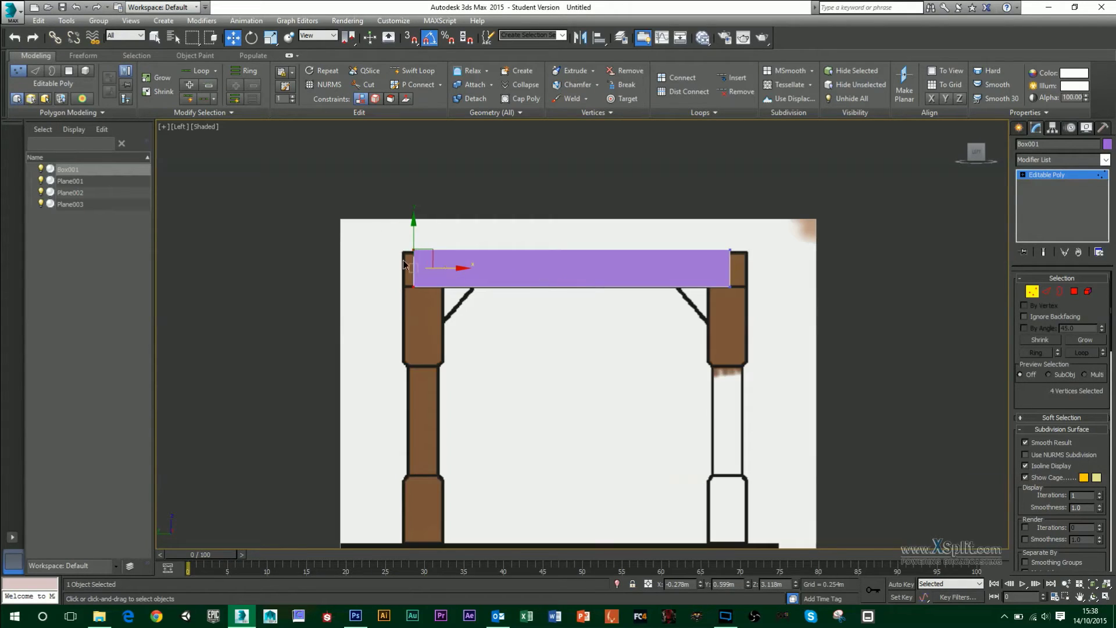
drag(461, 269, 452, 268)
drag(668, 229, 775, 307)
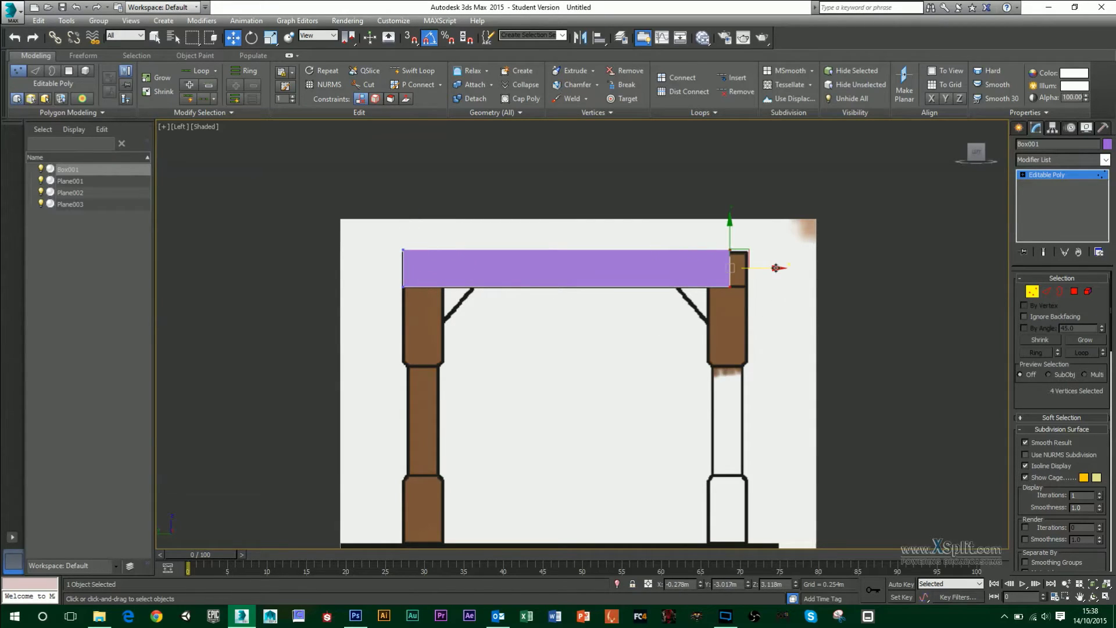
drag(776, 268, 793, 269)
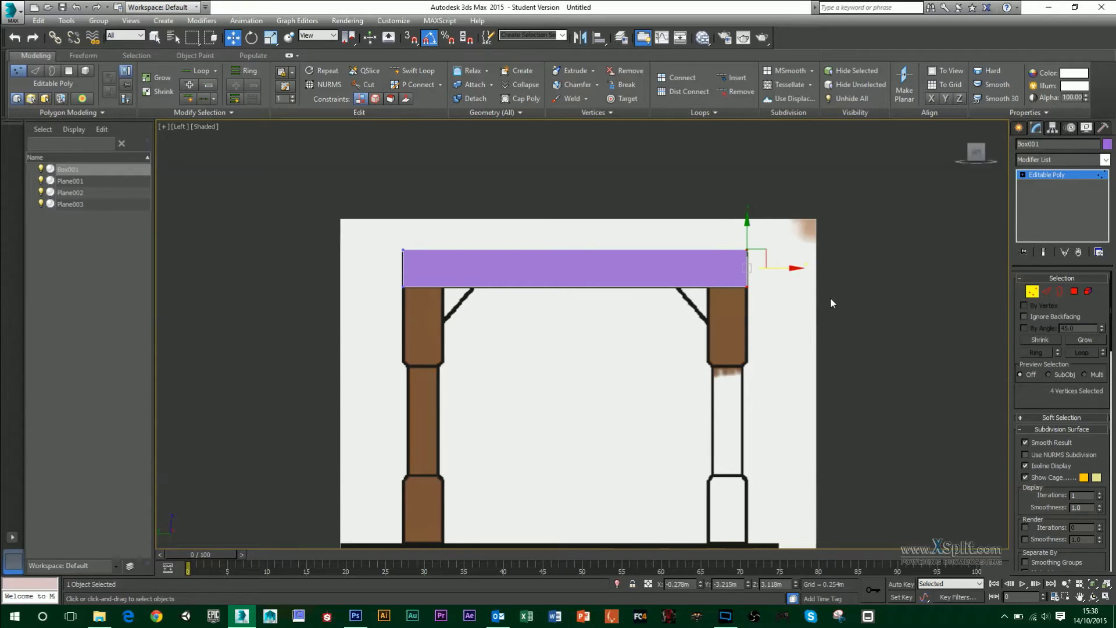
- Show the tabletop box close up in the maximized Perspective view and minimize the modelling ribbon
key(alt+w)
key(alt+w)
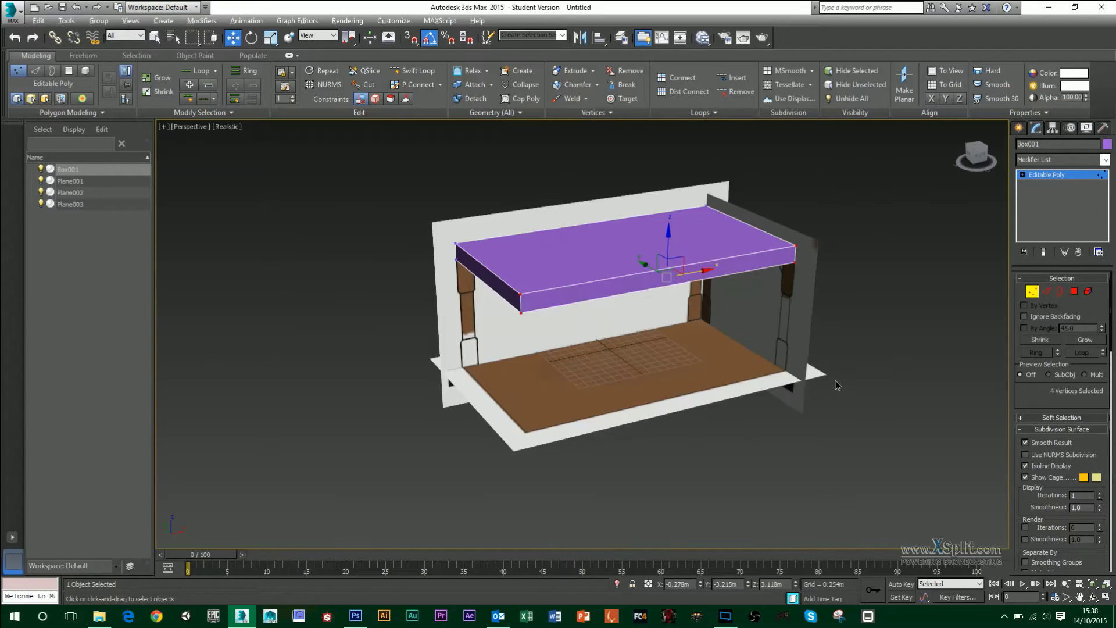
alt+middle_drag(837, 381, 805, 402)
scroll(792, 383, up, 3)
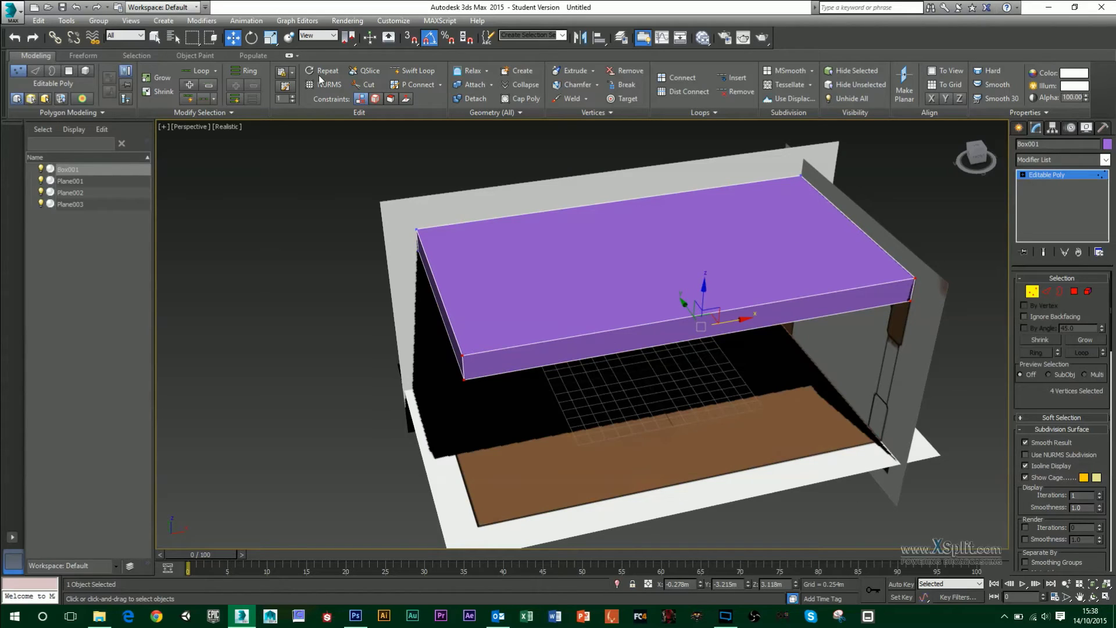
click(289, 56)
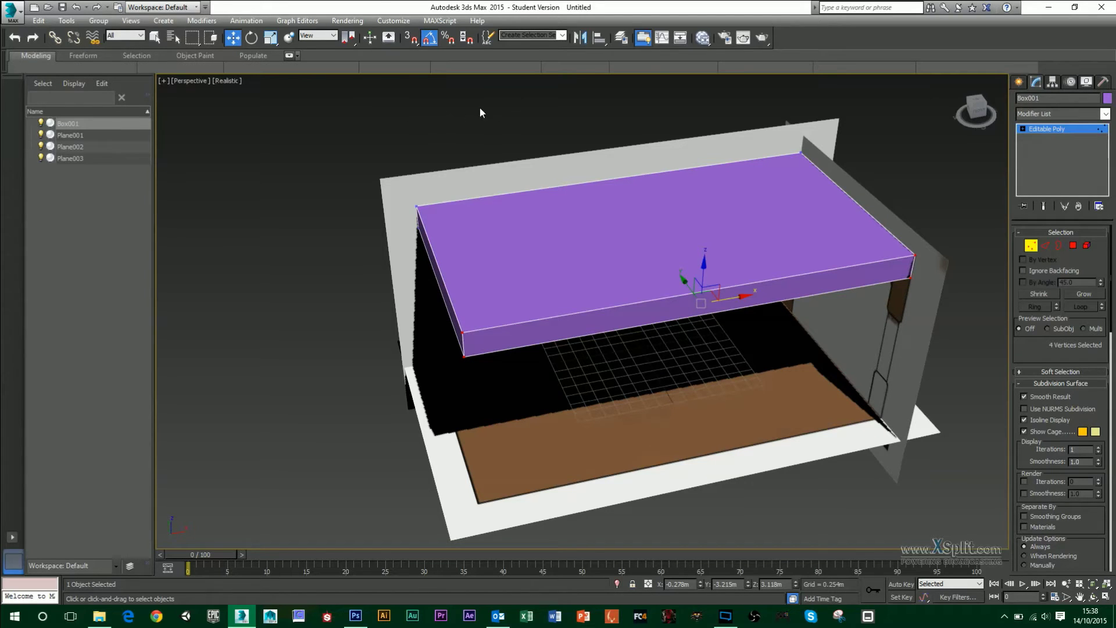
- Divide the tabletop box into quarters with two Swift Loop edge loops, one midway along its length and one midway across its width
click(1045, 291)
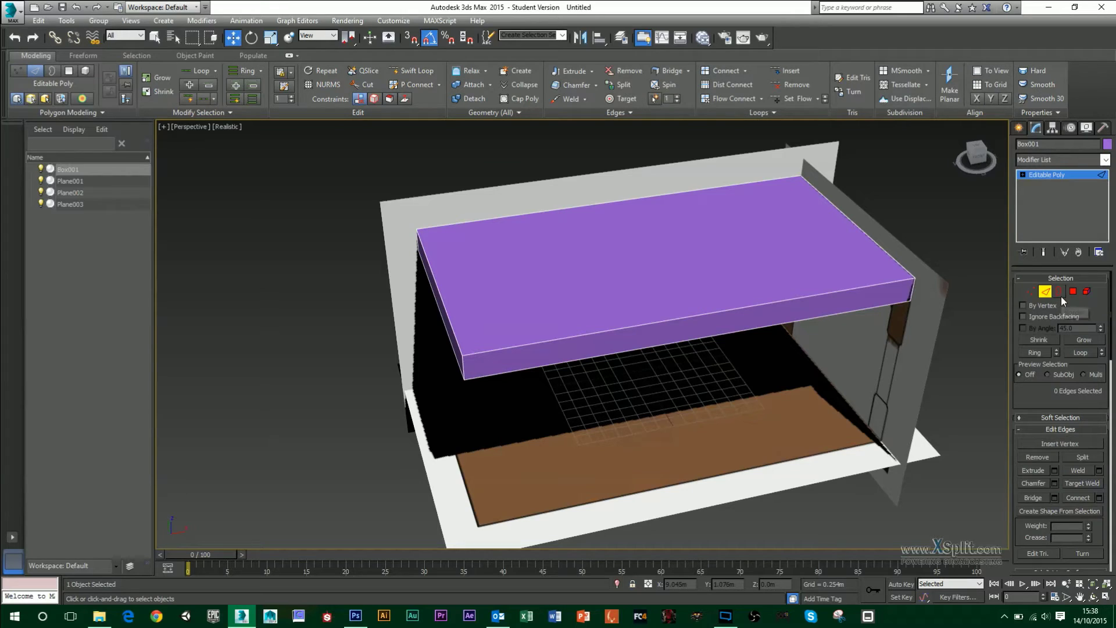
click(1059, 292)
click(1073, 293)
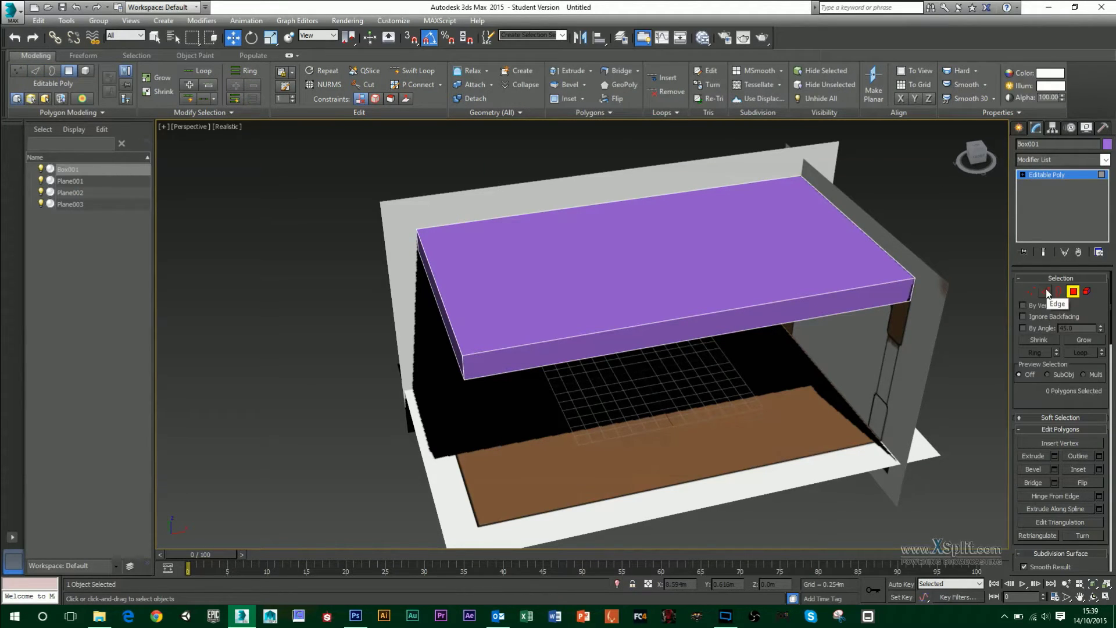
click(1046, 291)
alt+middle_drag(726, 267, 734, 290)
click(415, 71)
click(704, 306)
click(440, 288)
- Delete the polygons of the back and right-hand parts of the box, keeping only its front-left quarter
click(1075, 293)
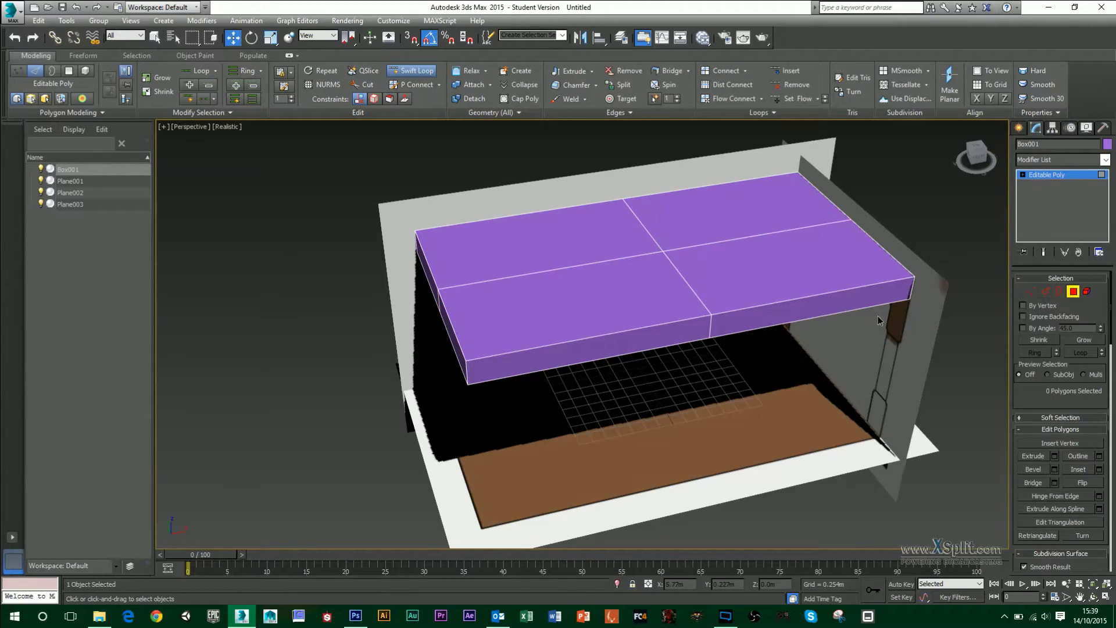
alt+middle_drag(870, 311, 863, 377)
drag(772, 176, 770, 175)
key(Delete)
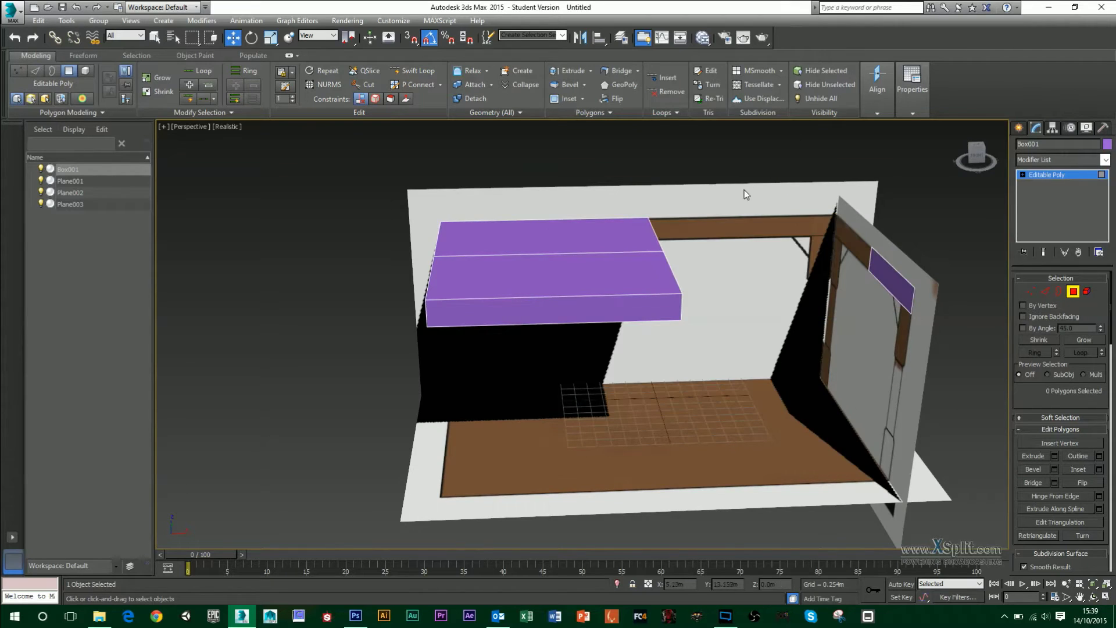
drag(840, 215, 951, 337)
key(Delete)
alt+middle_drag(951, 337, 492, 254)
drag(391, 162, 504, 379)
key(Delete)
alt+middle_drag(504, 379, 663, 273)
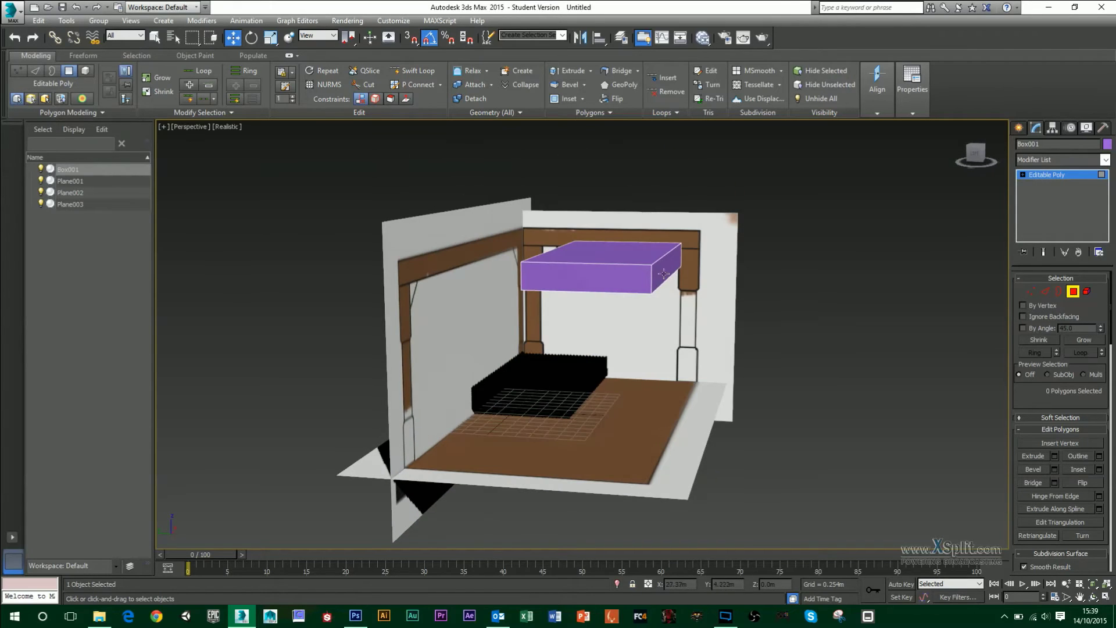
- In the Left view, add a Swift Loop edge loop to the quarter in line with the drawn leg's inner edge
click(414, 70)
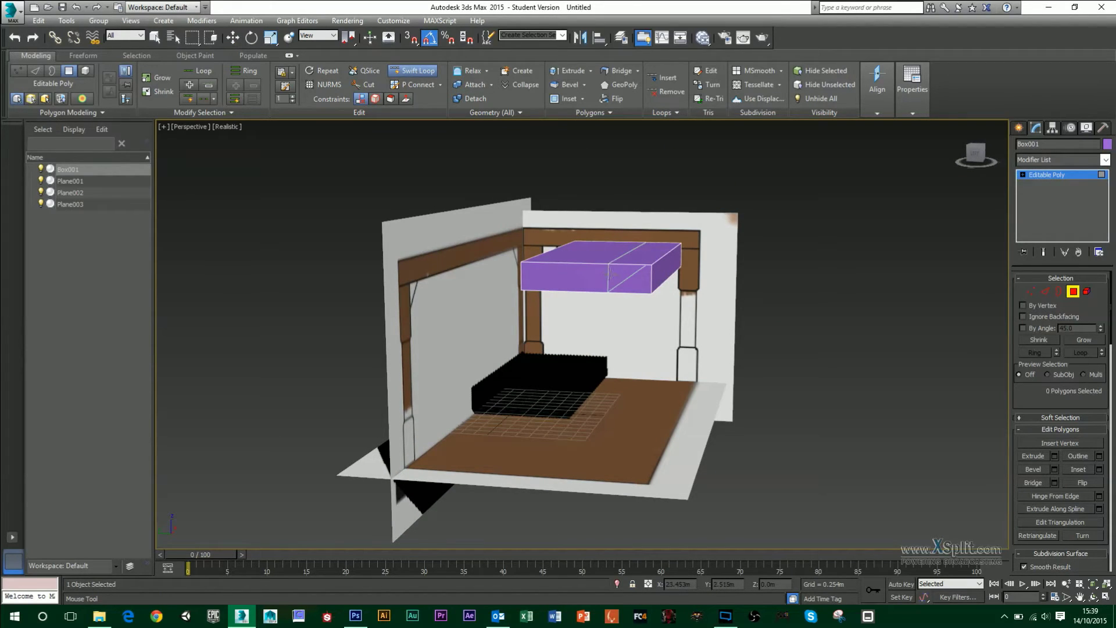
key(alt+w)
key(alt+w)
scroll(636, 356, up, 8)
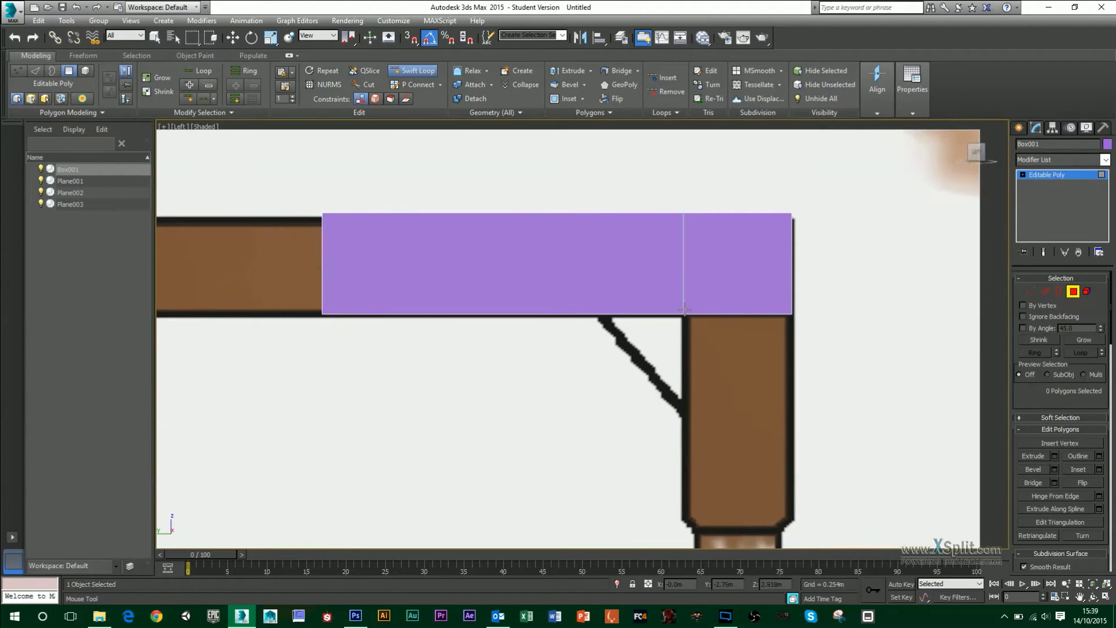
click(685, 310)
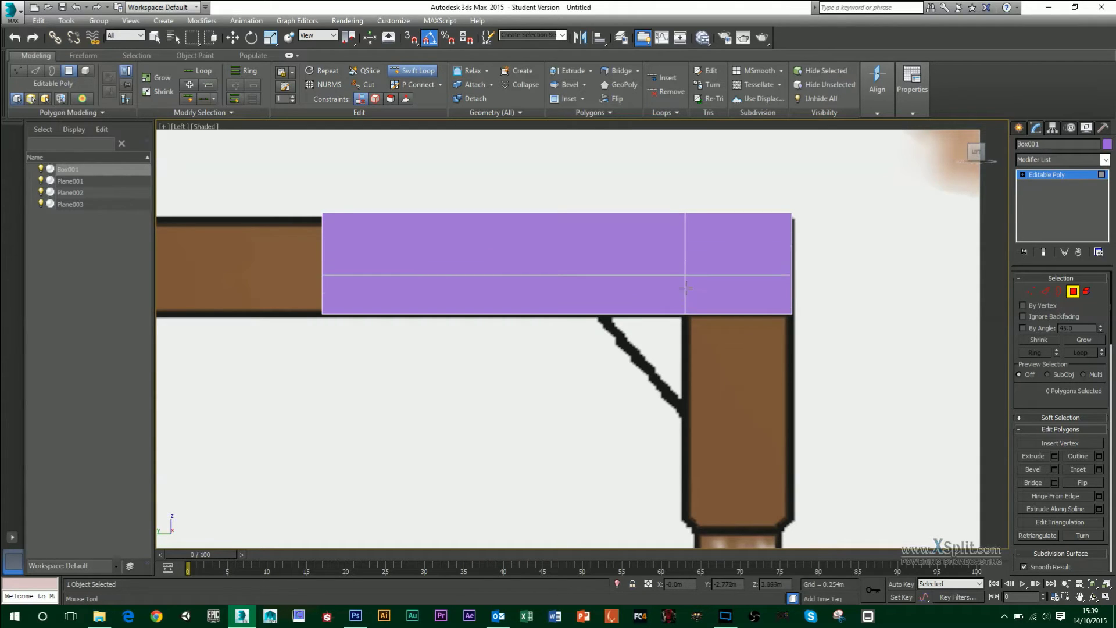
- In the Front view, add a Swift Loop edge loop to the quarter in line with the drawn leg's inner edge
scroll(692, 354, down, 3)
key(alt+w)
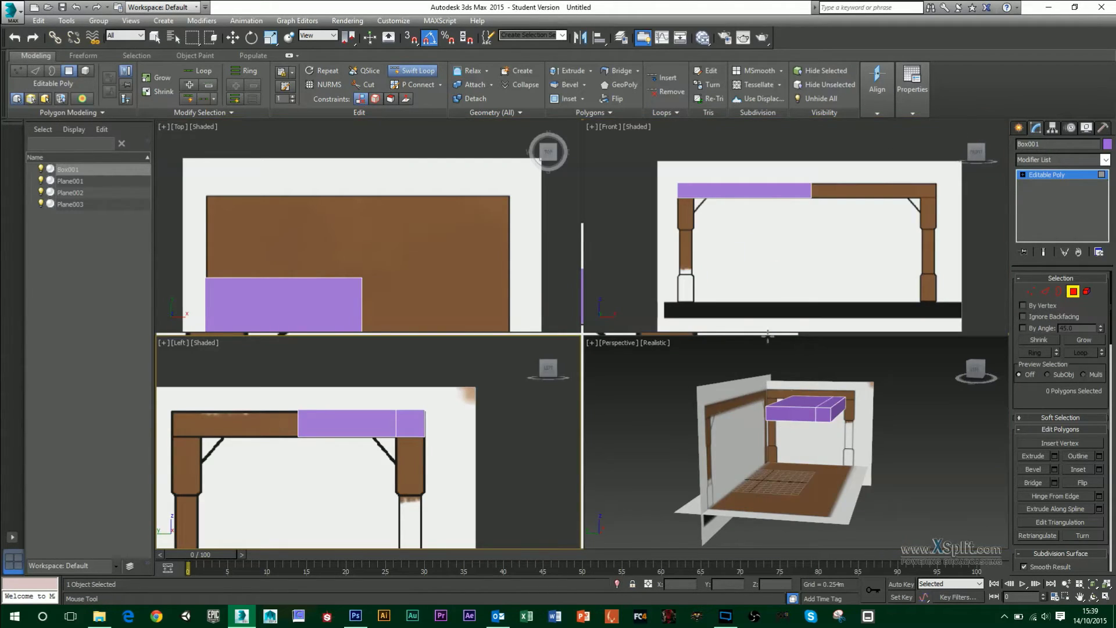
middle_click(626, 220)
key(alt+w)
middle_drag(595, 231, 678, 247)
scroll(570, 324, up, 4)
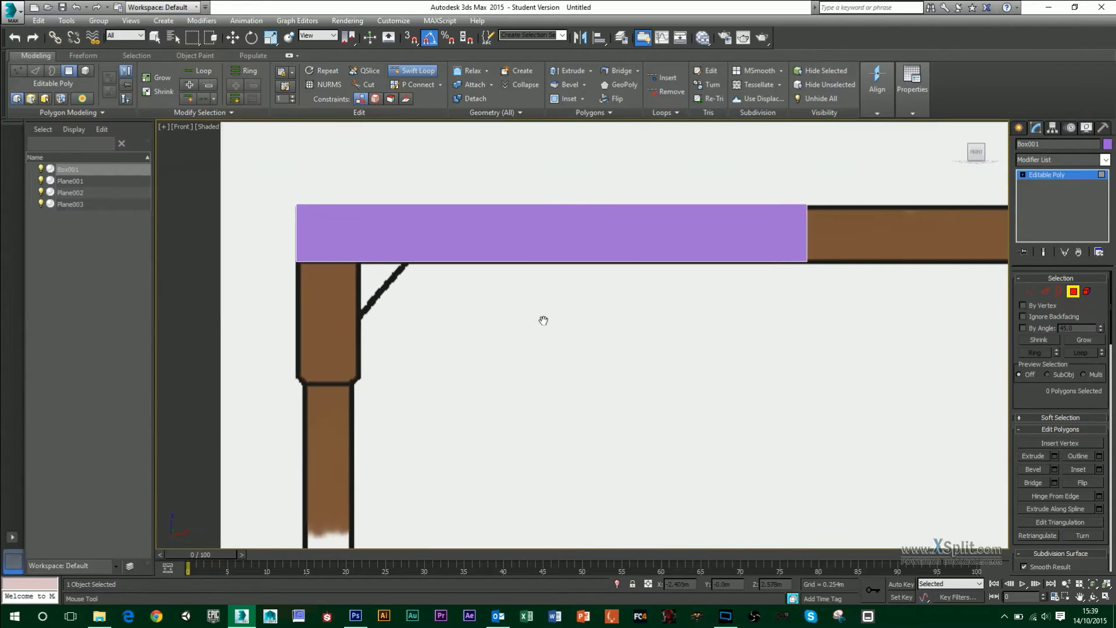
middle_drag(570, 324, 722, 334)
scroll(546, 320, up, 3)
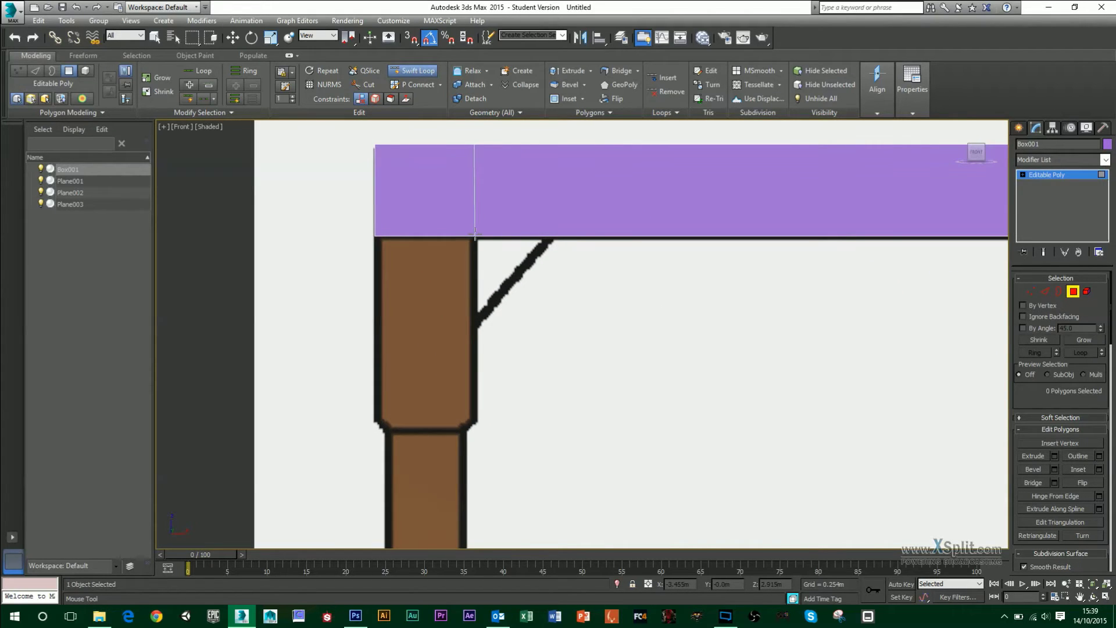
click(475, 234)
- Extrude the small corner polygon on the quarter's underside 1.738 m downward to match the leg's upper block in the side drawing
key(alt+w)
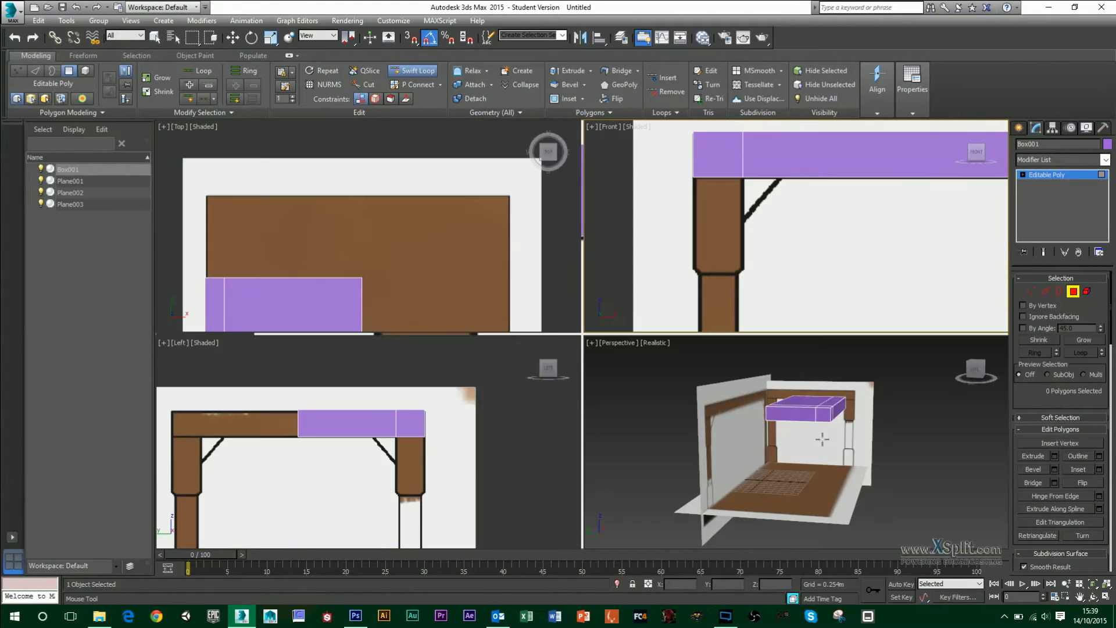
middle_click(810, 436)
key(alt+w)
alt+middle_drag(800, 421, 753, 335)
scroll(673, 343, up, 3)
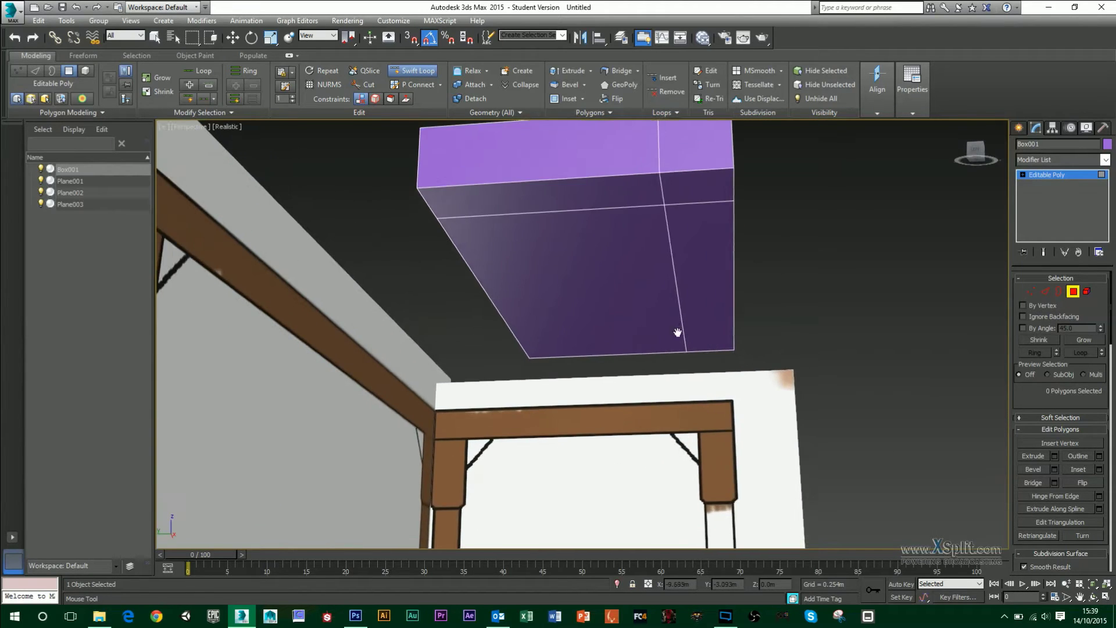
middle_drag(673, 344, 646, 351)
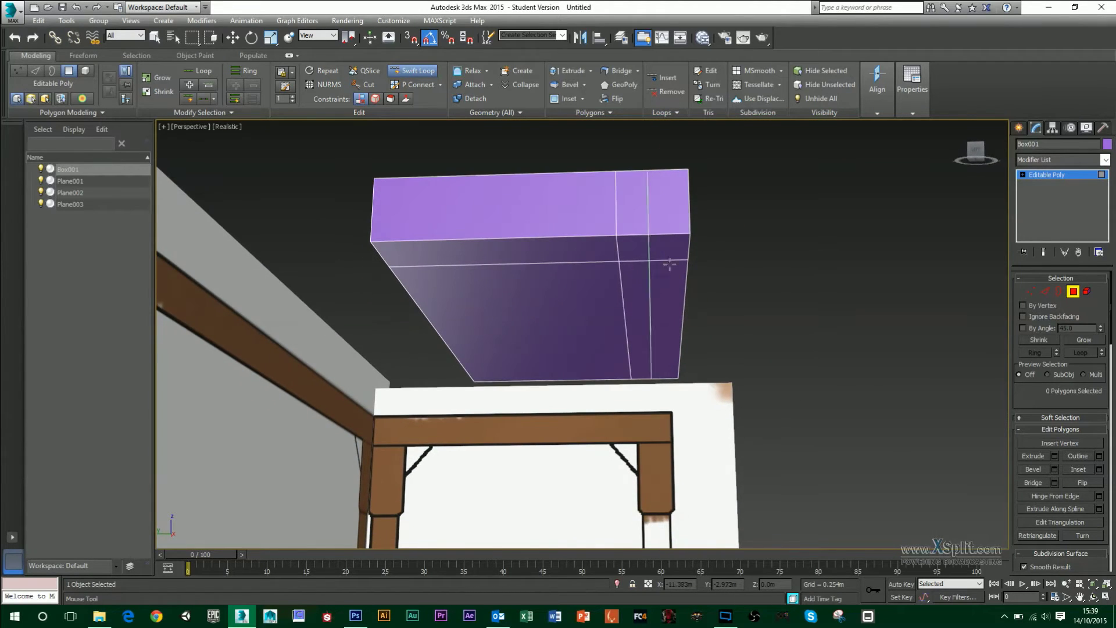
key(w)
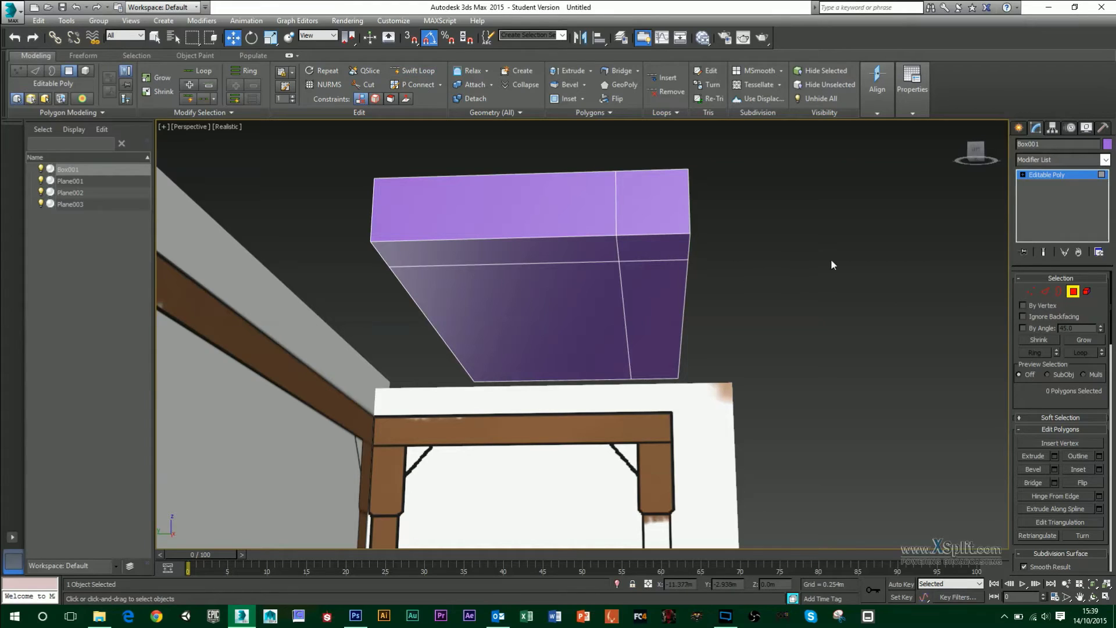
click(663, 249)
alt+middle_drag(663, 249, 930, 381)
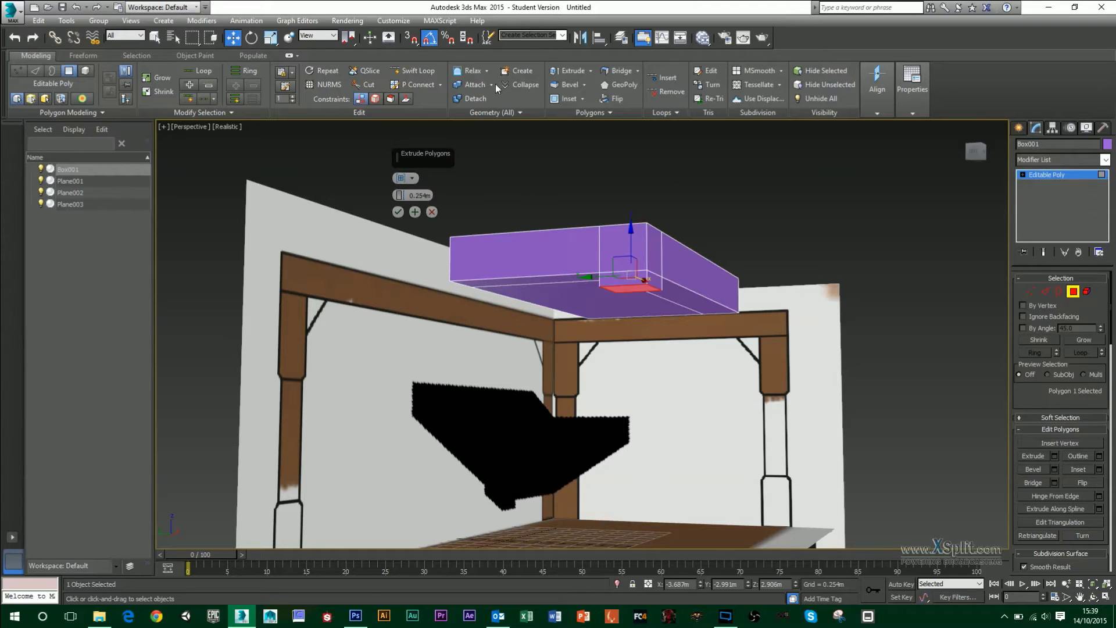
alt+middle_drag(790, 243, 781, 263)
key(alt+w)
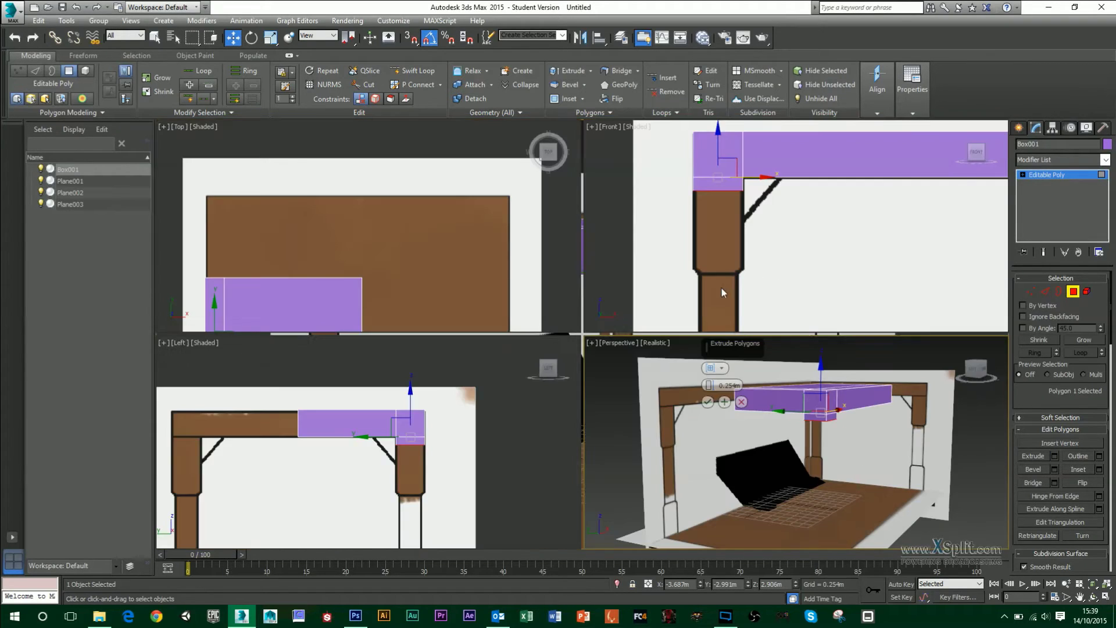
middle_click(428, 389)
key(alt+w)
scroll(605, 357, up, 3)
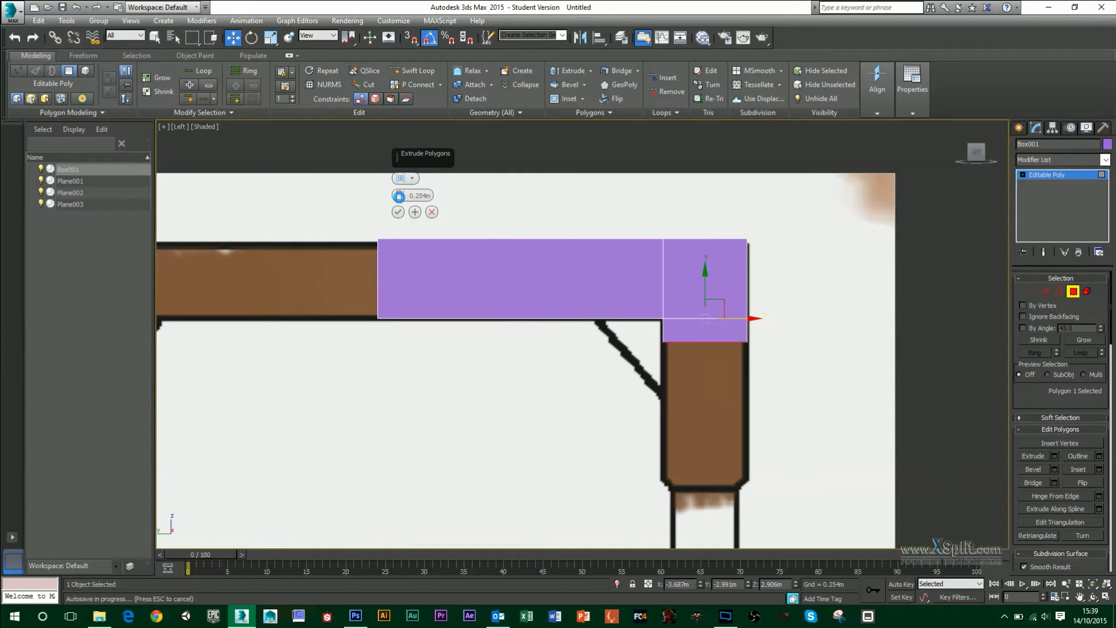
drag(400, 193, 399, 566)
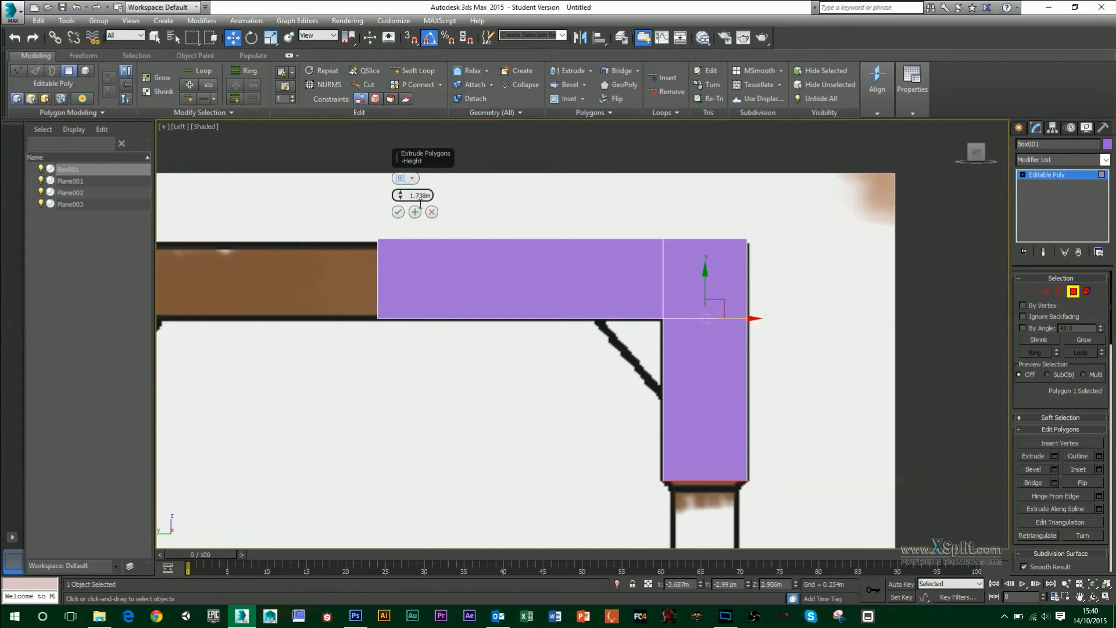
click(398, 212)
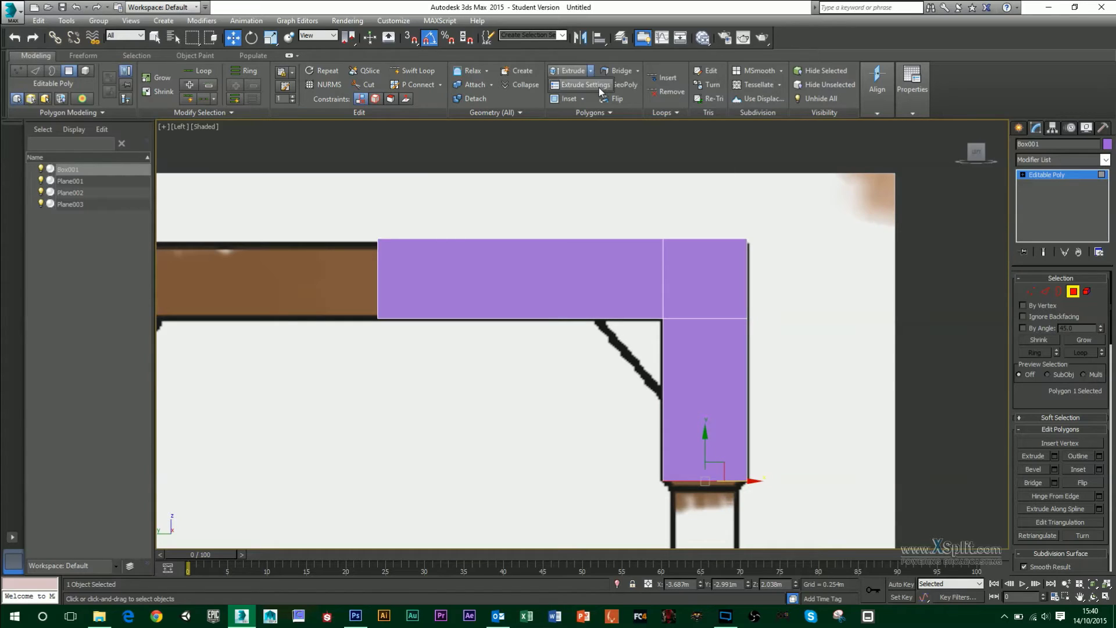
- Extrude the leg's bottom polygon another 0.12 m and scale it inward to match the taper into the narrow section
click(599, 88)
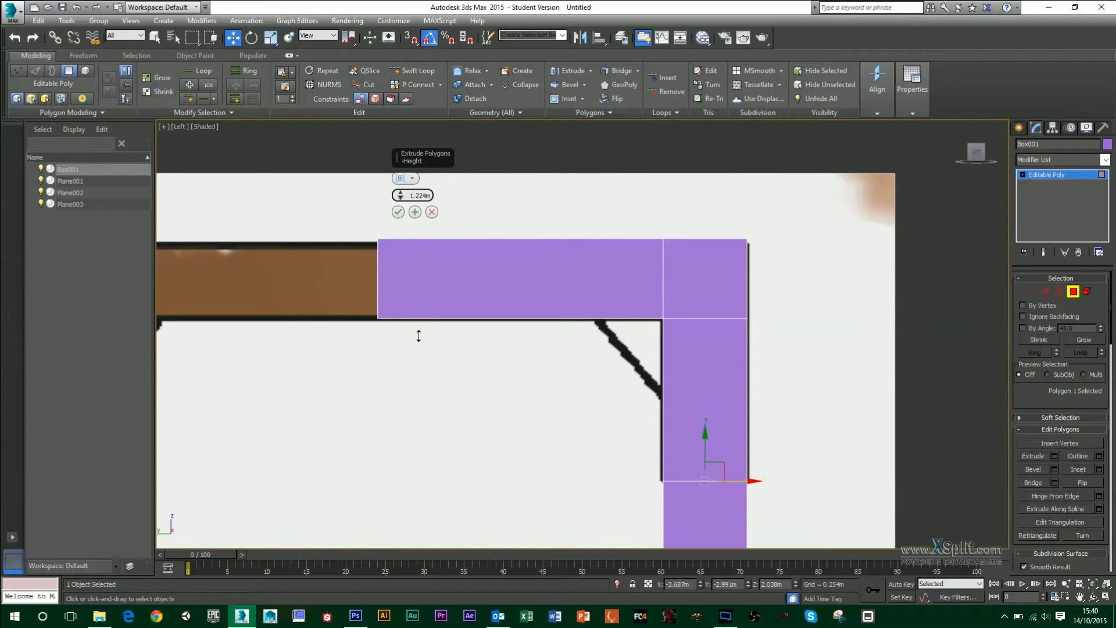
drag(418, 346, 454, 498)
click(398, 213)
middle_drag(514, 384, 483, 320)
key(r)
drag(654, 378, 609, 396)
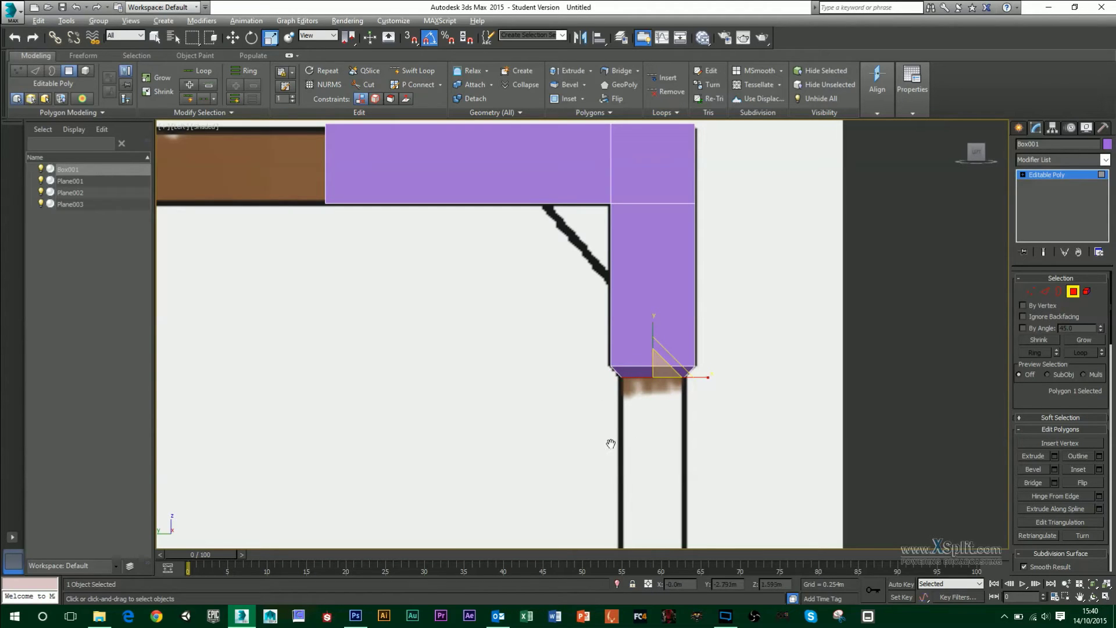
- Extrude the leg's bottom polygon 2.463 m to form the narrow section down to the top of the drawn foot
middle_drag(608, 437, 561, 282)
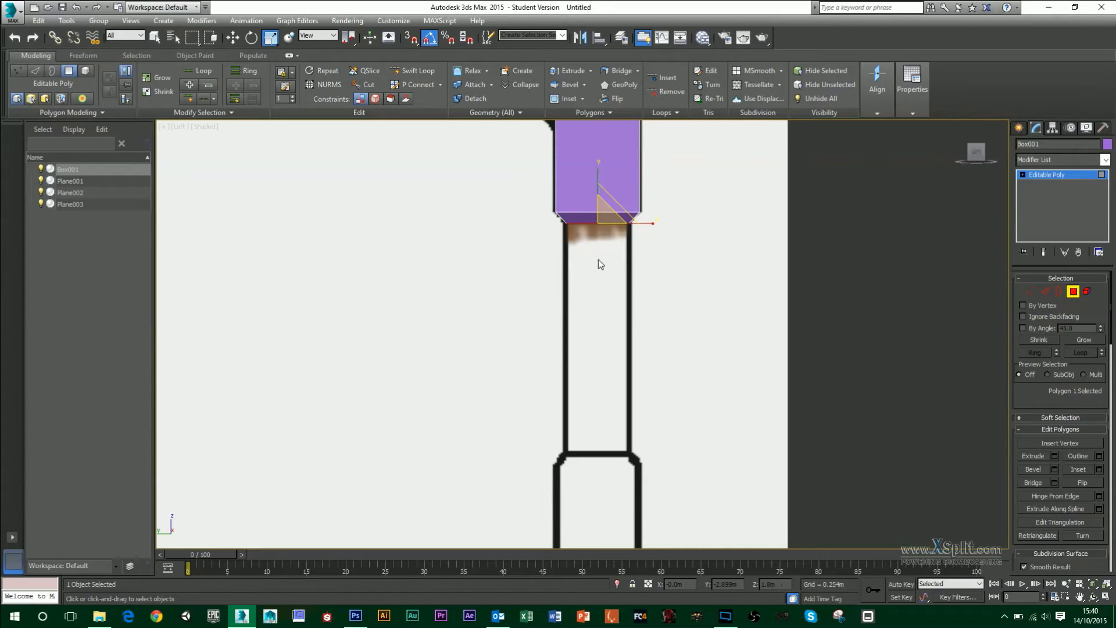
click(592, 72)
click(598, 86)
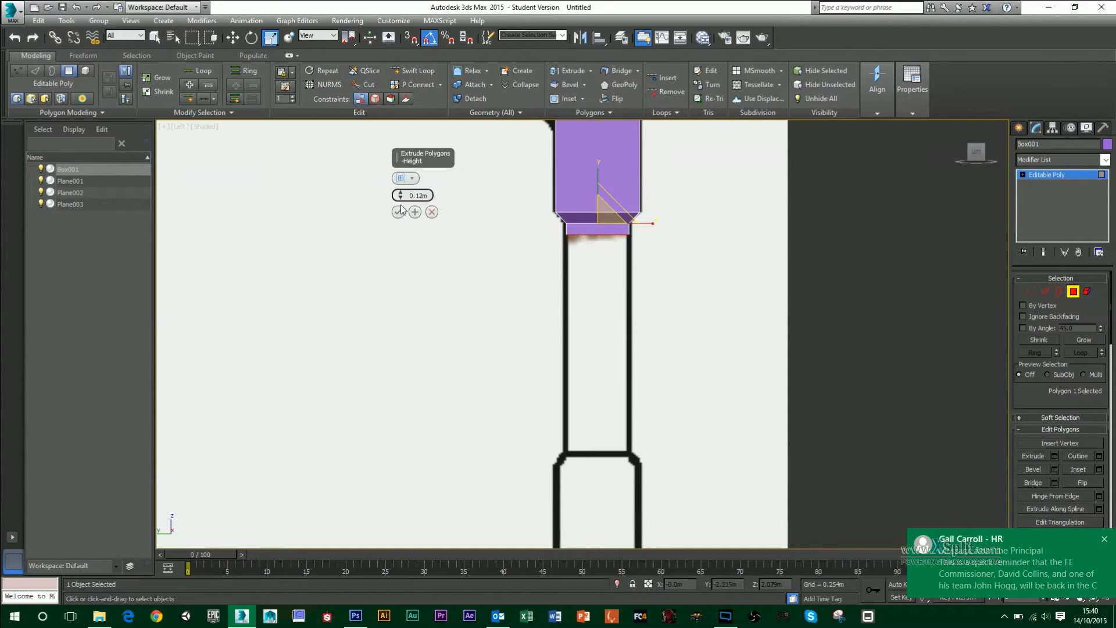
drag(400, 195, 439, 412)
click(398, 212)
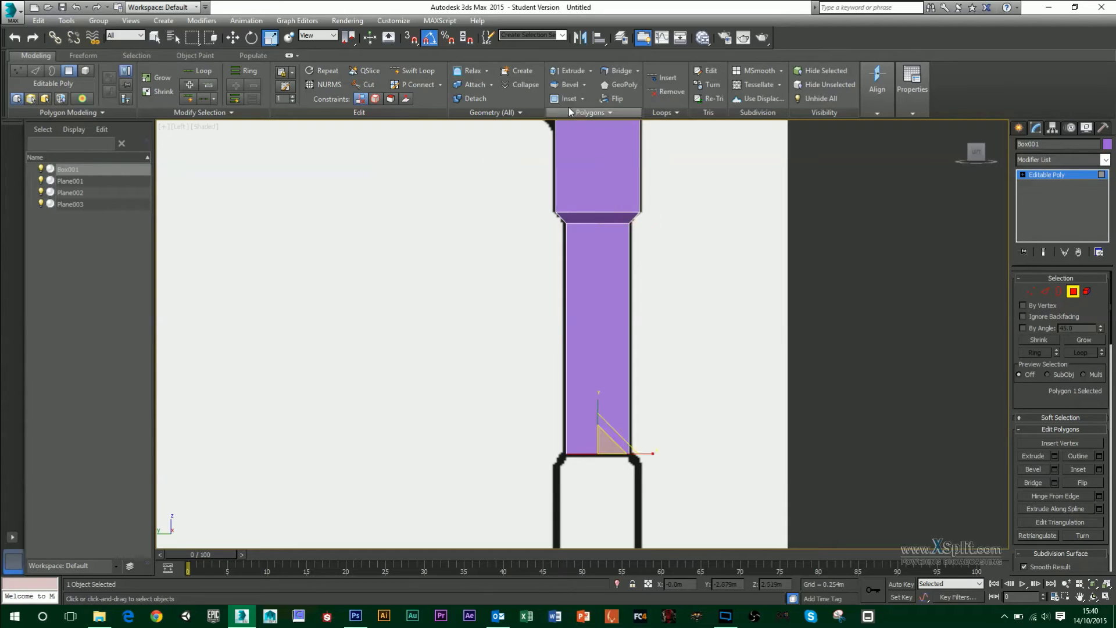
- Extrude the leg's bottom polygon 0.133 m and scale it outward to the width of the drawn foot
click(589, 74)
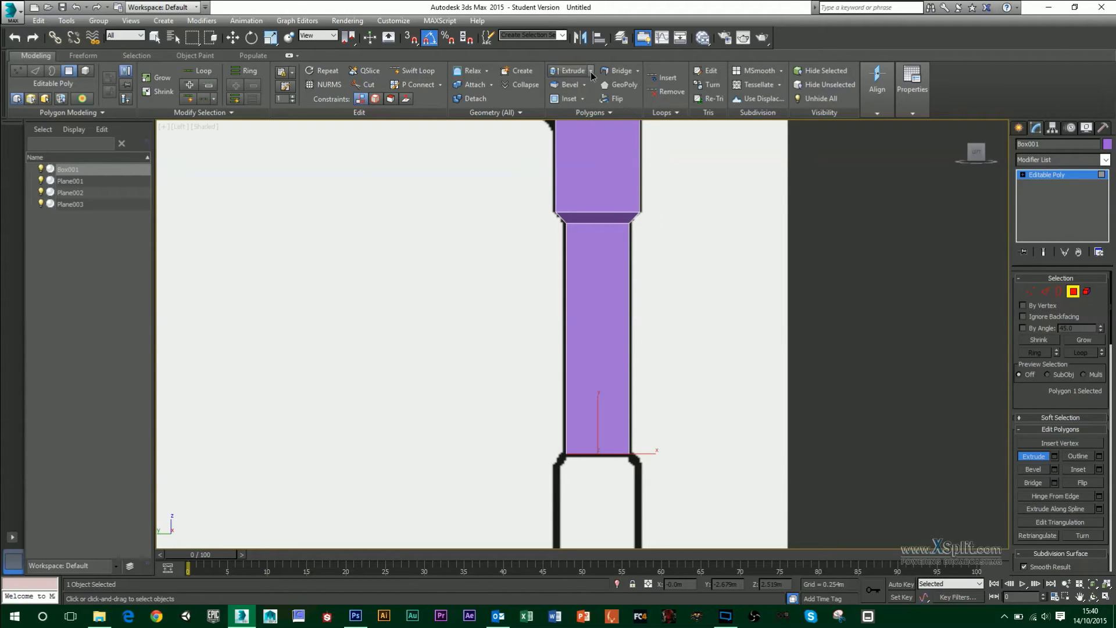
click(591, 73)
click(580, 87)
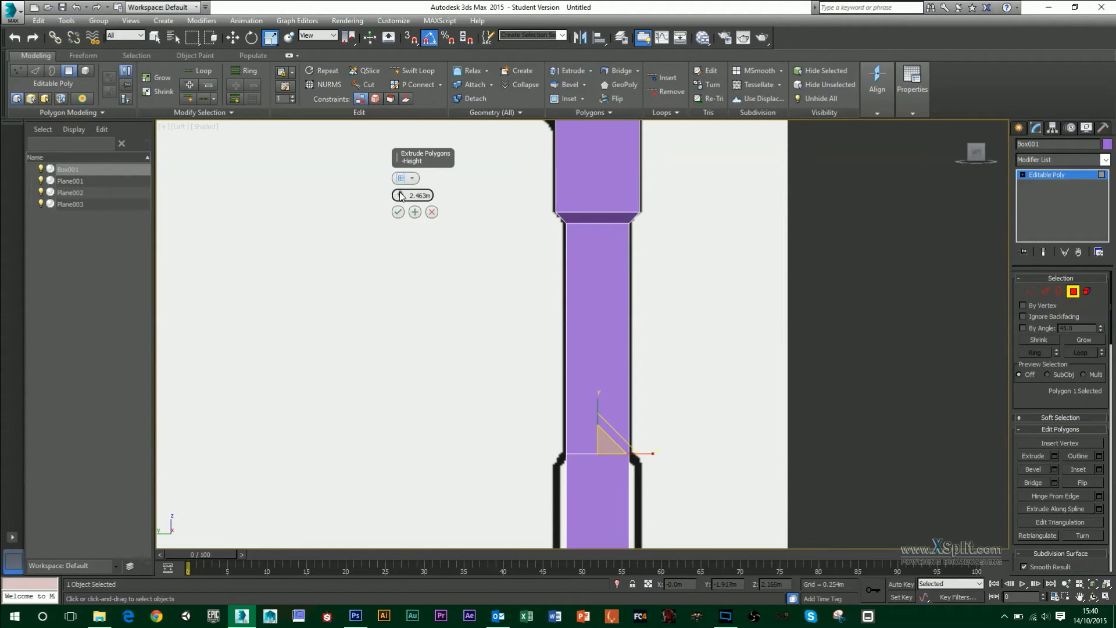
drag(403, 229, 449, 5)
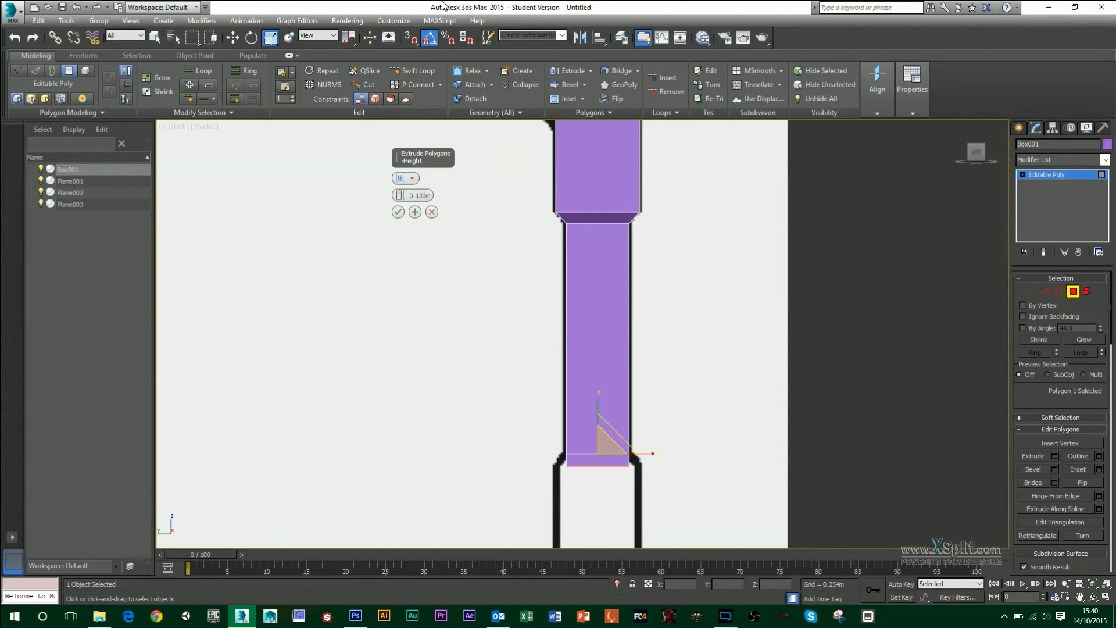
click(398, 211)
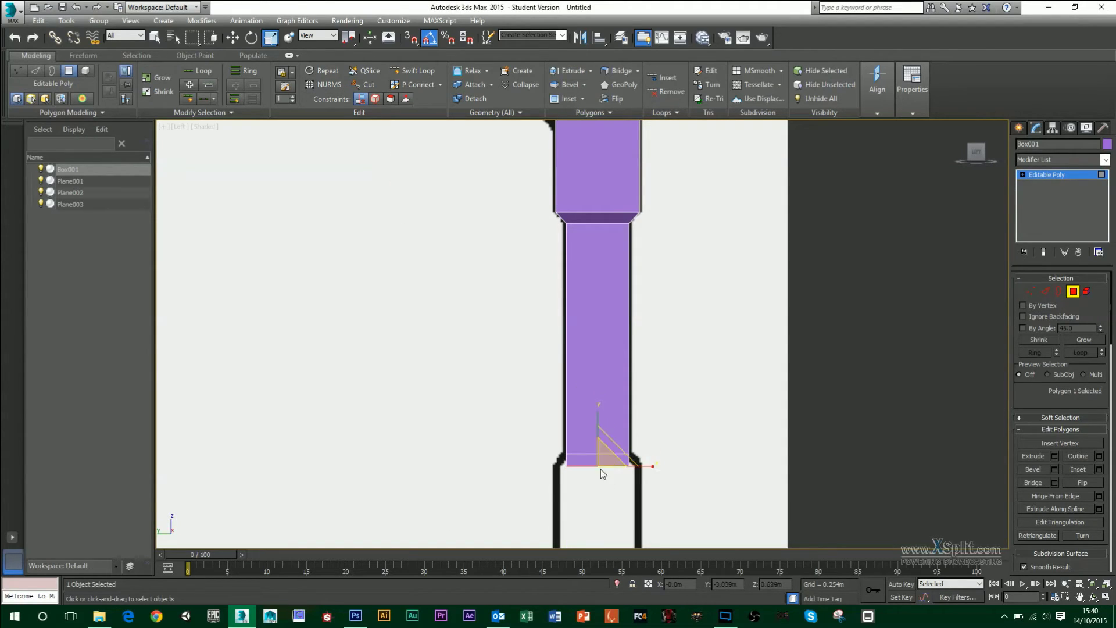
drag(599, 462, 637, 438)
- Extrude the flared bottom polygon 1.428 m down to the floor line to form the foot block
middle_drag(621, 232, 588, 81)
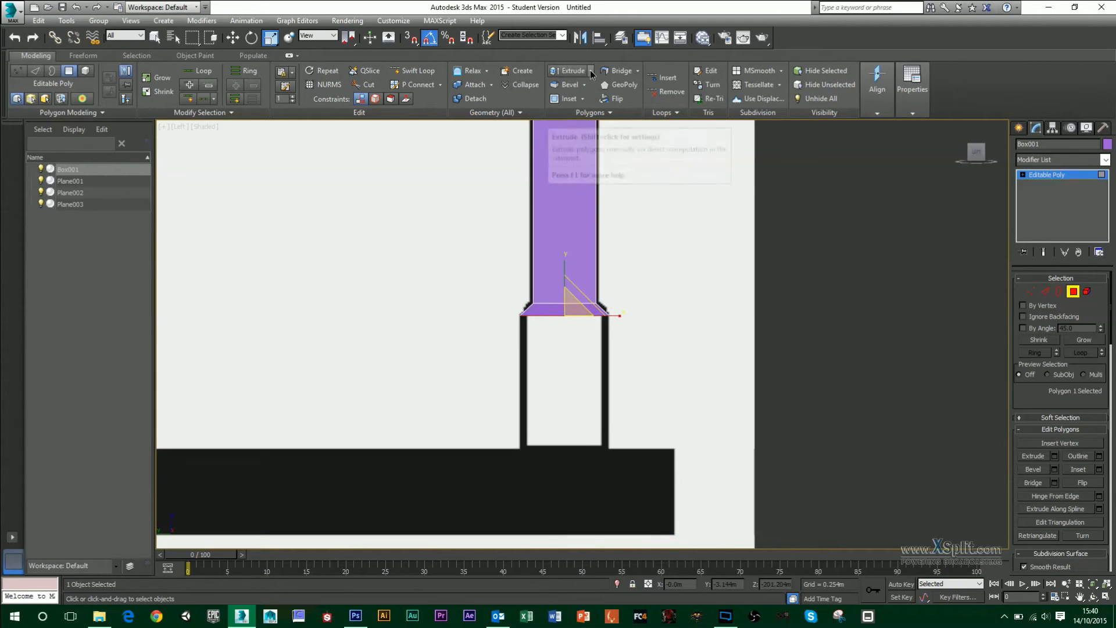
shift+click(585, 69)
drag(409, 198, 460, 576)
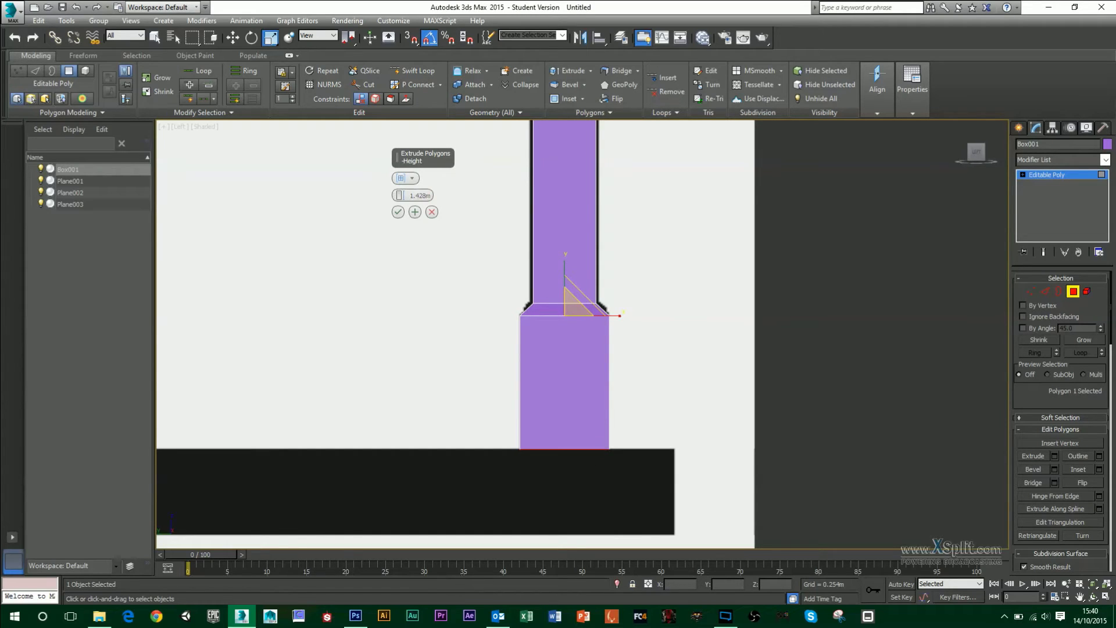
click(397, 212)
click(399, 214)
key(ctrl+z)
shift+click(592, 71)
click(398, 212)
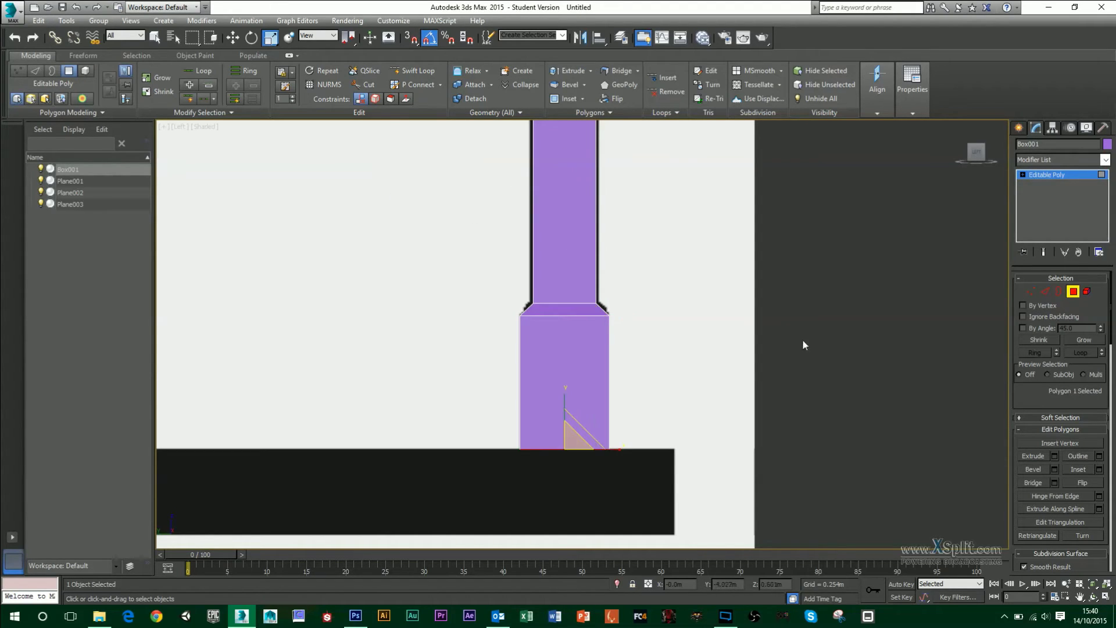
- Deselect the foot polygon, switch to the maximized perspective view and leave polygon editing of the table quarter
click(838, 349)
key(alt+w)
click(850, 417)
key(alt+w)
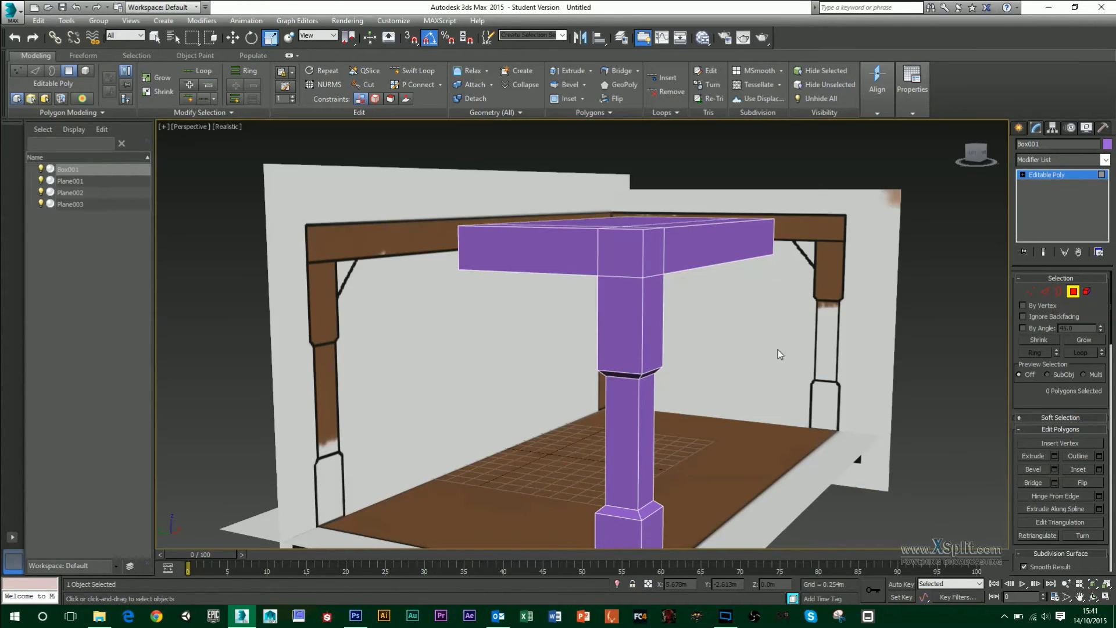
alt+middle_drag(766, 330, 655, 327)
scroll(738, 358, down, 4)
scroll(698, 341, up, 4)
click(1018, 127)
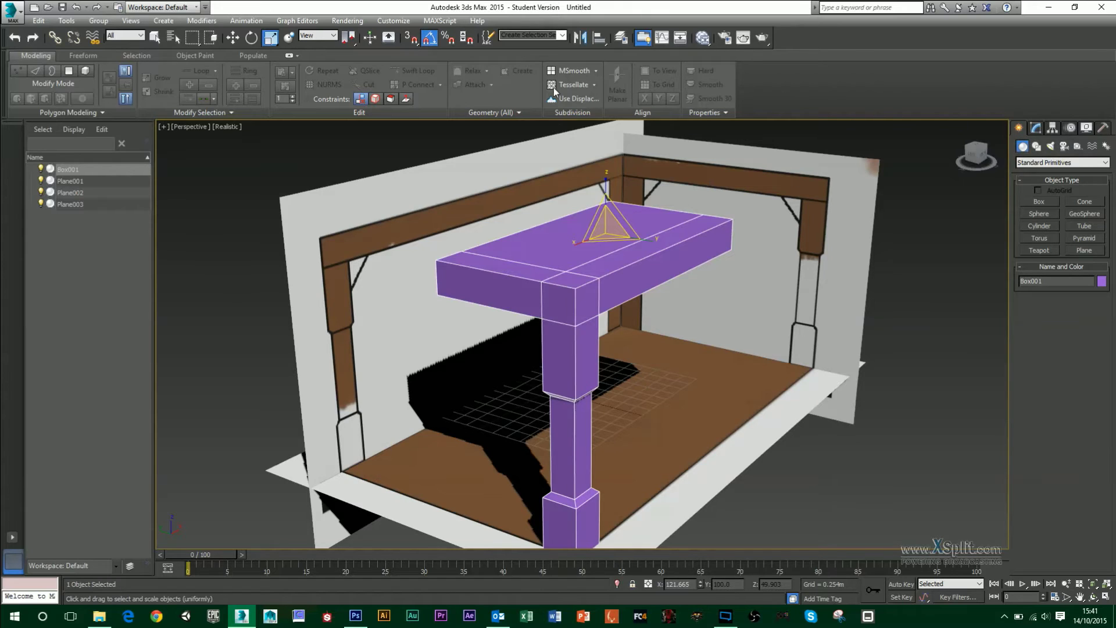
click(575, 40)
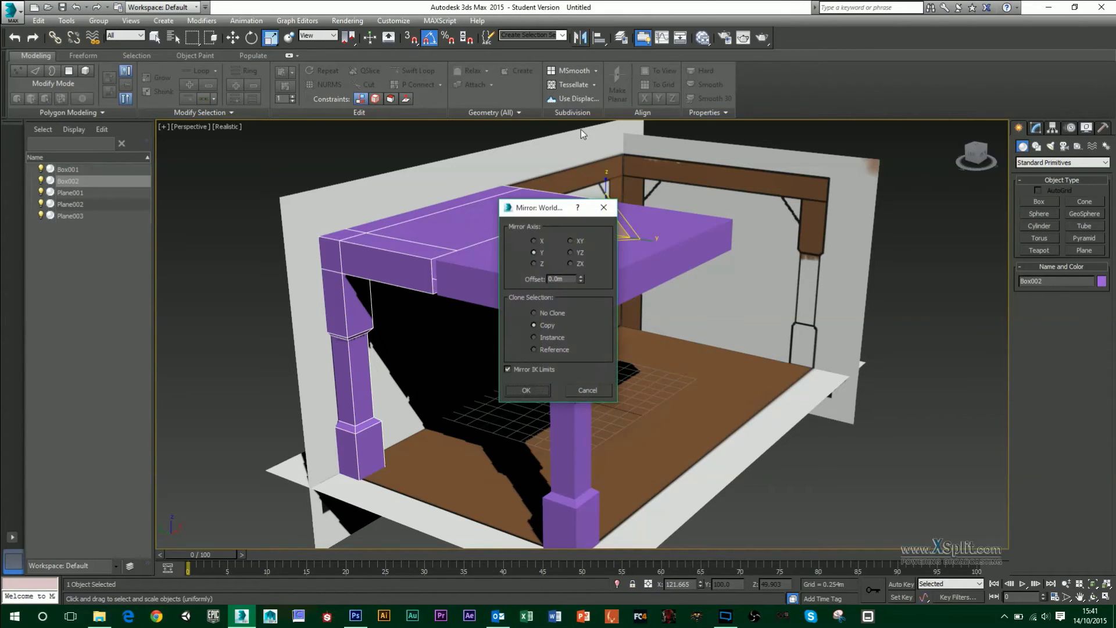
drag(541, 209, 838, 155)
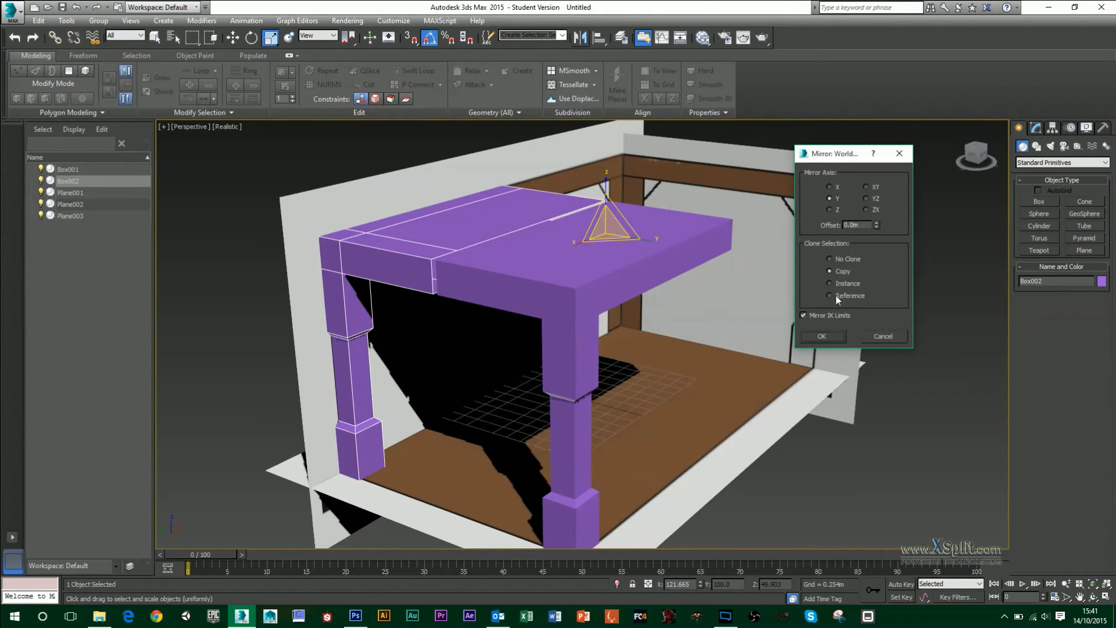
click(877, 338)
mouse_move(700, 309)
alt+middle_down()
mouse_move(708, 314)
mouse_move(691, 253)
alt+middle_up()
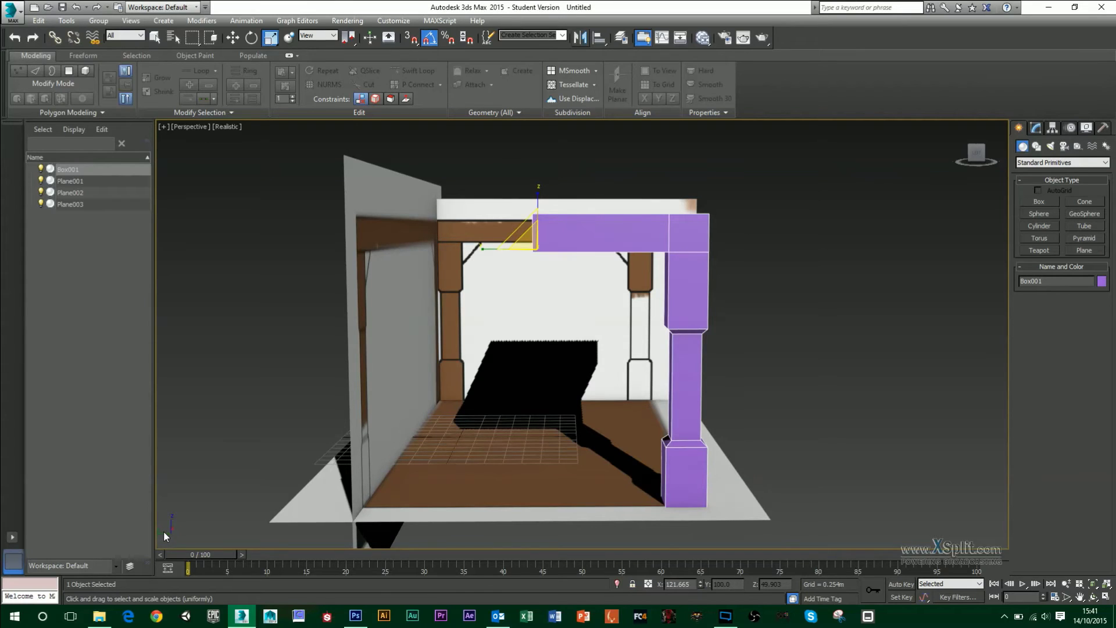
alt+middle_drag(571, 379, 544, 395)
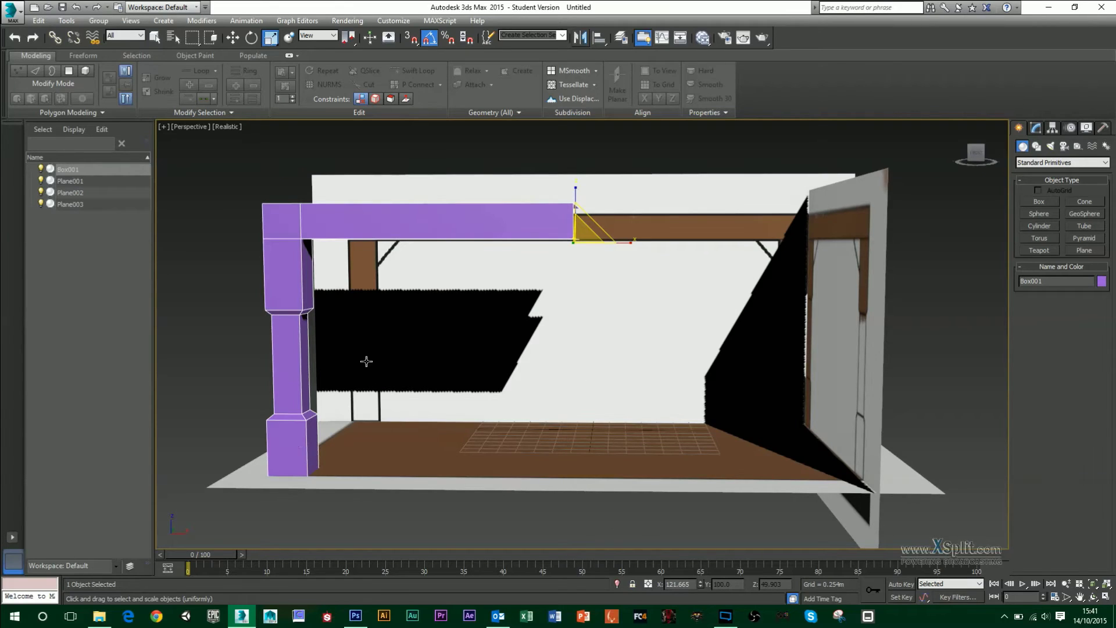
alt+middle_drag(366, 361, 454, 383)
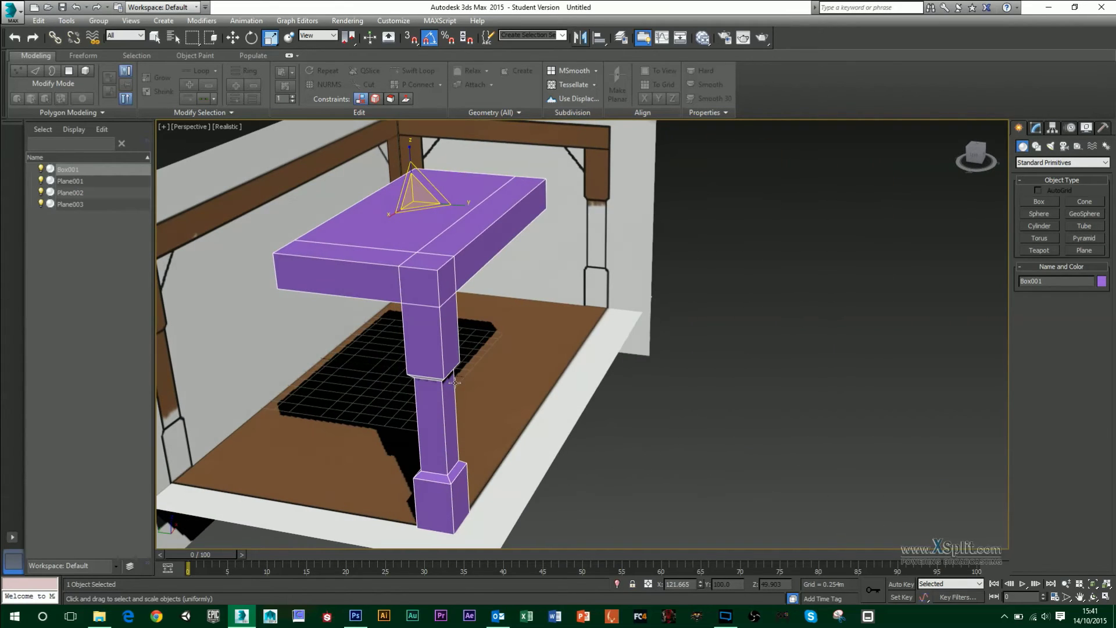
- Mirror the table quarter along the Y axis as a copy with a 0.0 m offset
click(580, 37)
drag(547, 215, 652, 193)
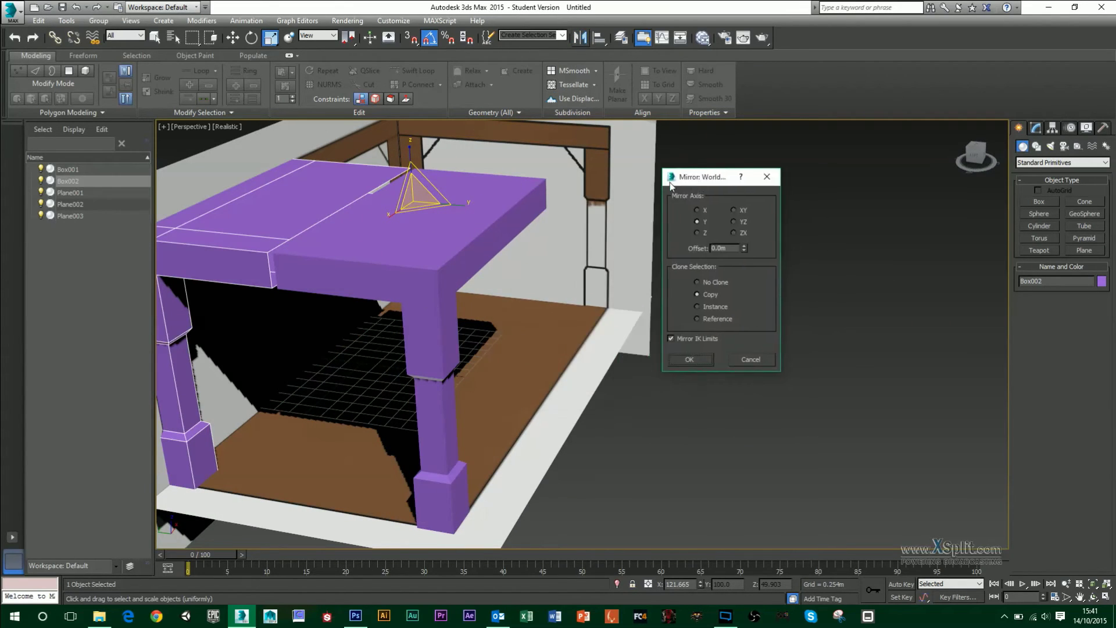
click(708, 303)
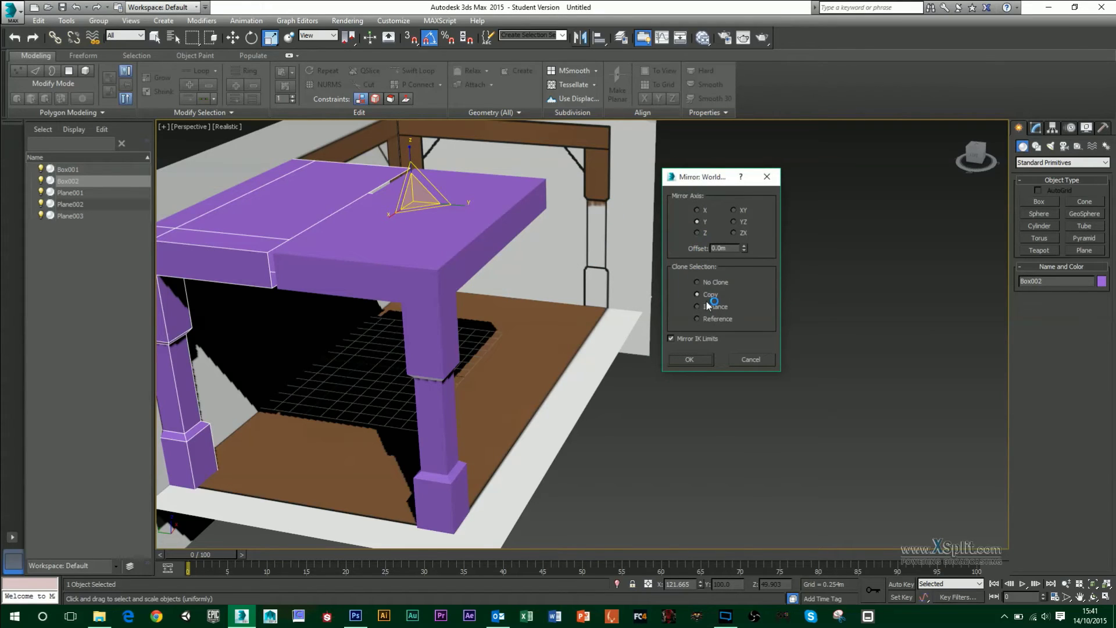
click(689, 359)
- Check that the original and mirrored quarters are separate objects by selecting each in turn near their seam
alt+middle_drag(688, 351, 645, 265)
scroll(648, 267, up, 3)
middle_drag(533, 228, 577, 294)
click(628, 256)
click(474, 265)
click(623, 265)
click(465, 271)
- Attach the mirrored quarter to the original quarter so that both form one editable poly object
click(616, 297)
click(1034, 129)
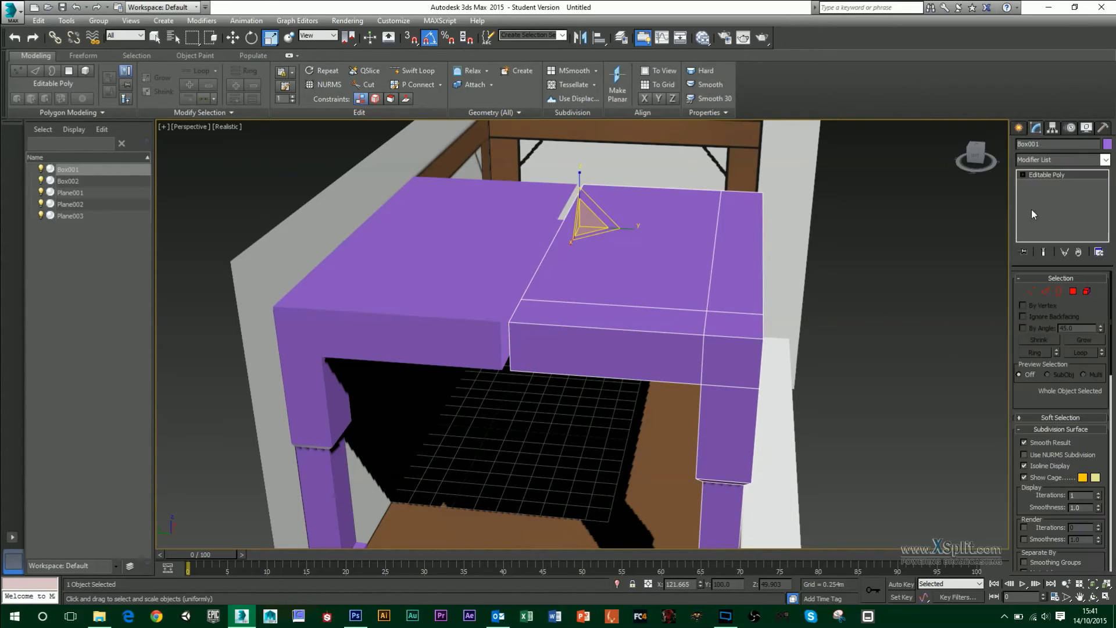
scroll(1046, 395, down, 5)
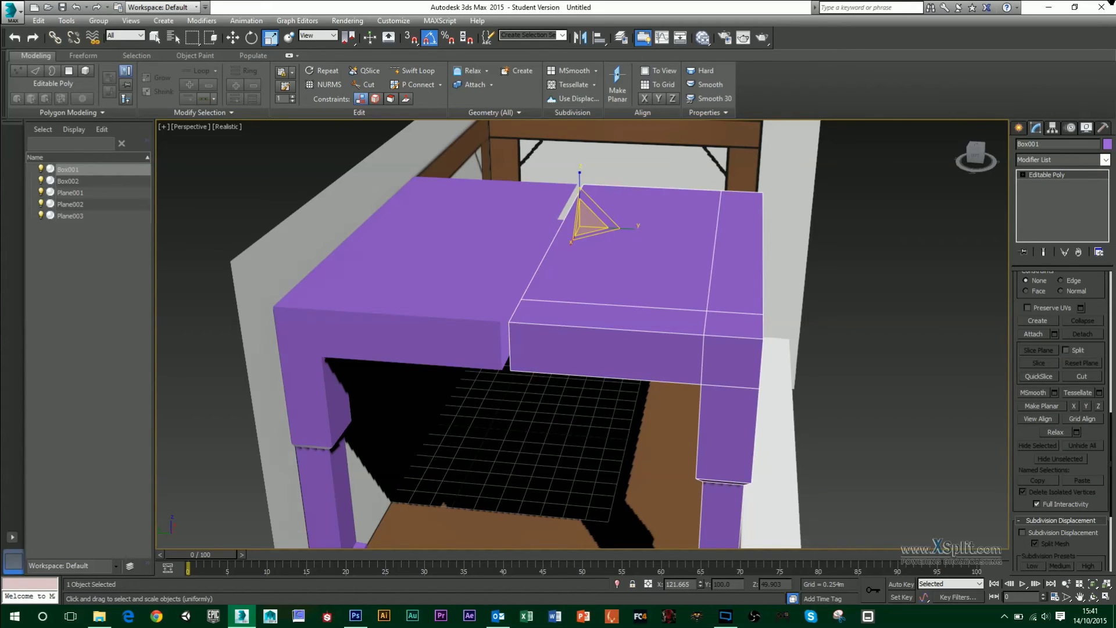
click(1036, 334)
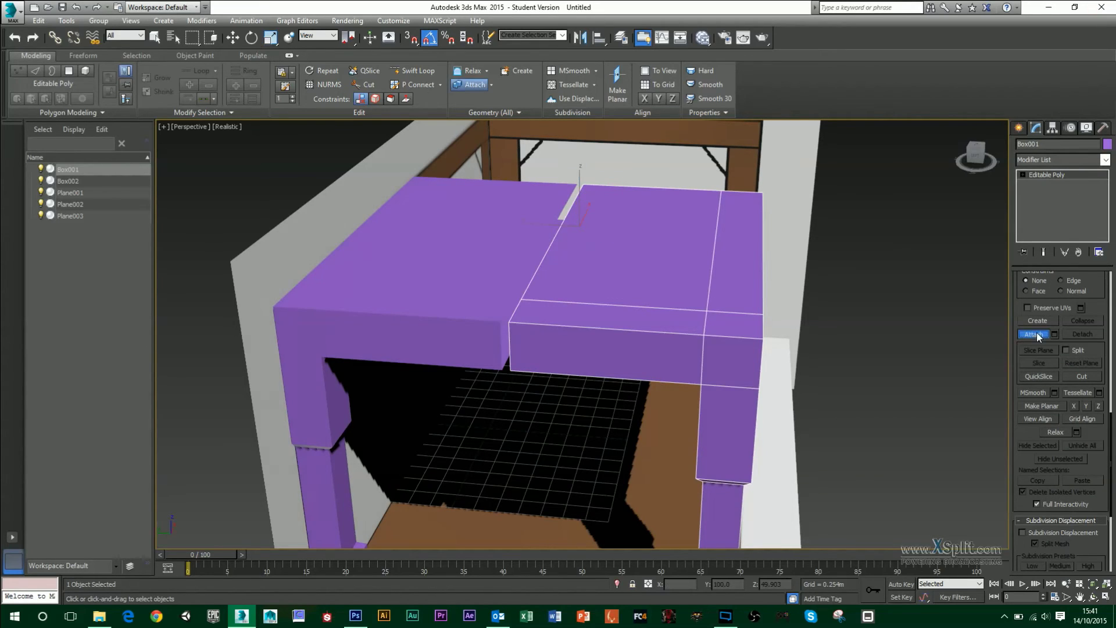
click(481, 255)
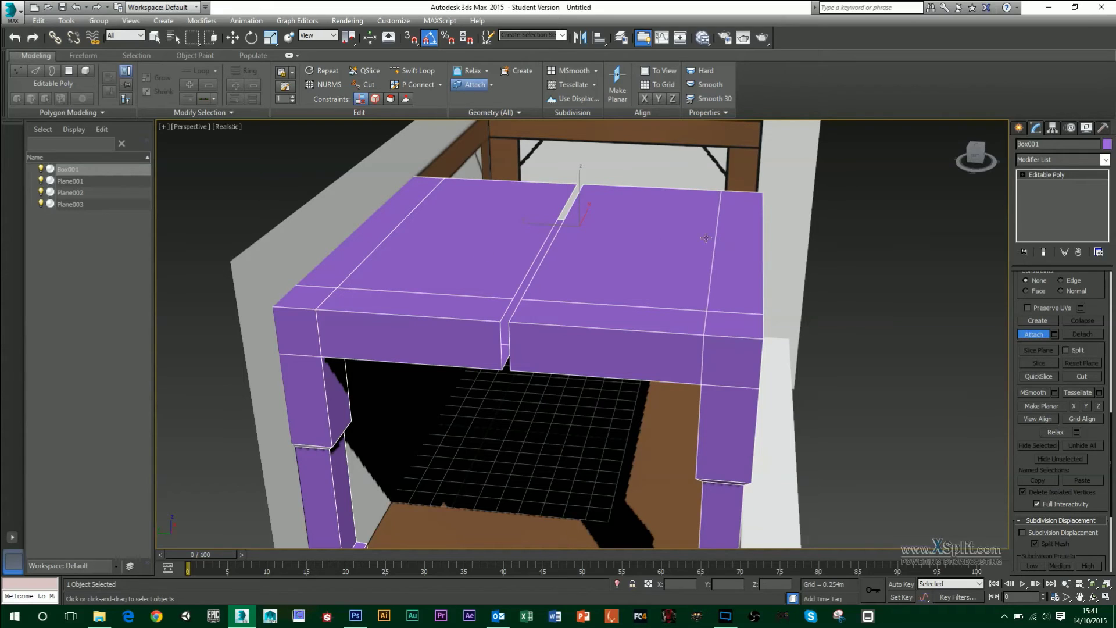
right_click(877, 268)
click(872, 269)
- Mirror the joined table half along the X axis as a copy with a 0.0 m offset
click(688, 259)
alt+middle_drag(821, 271, 796, 210)
click(580, 37)
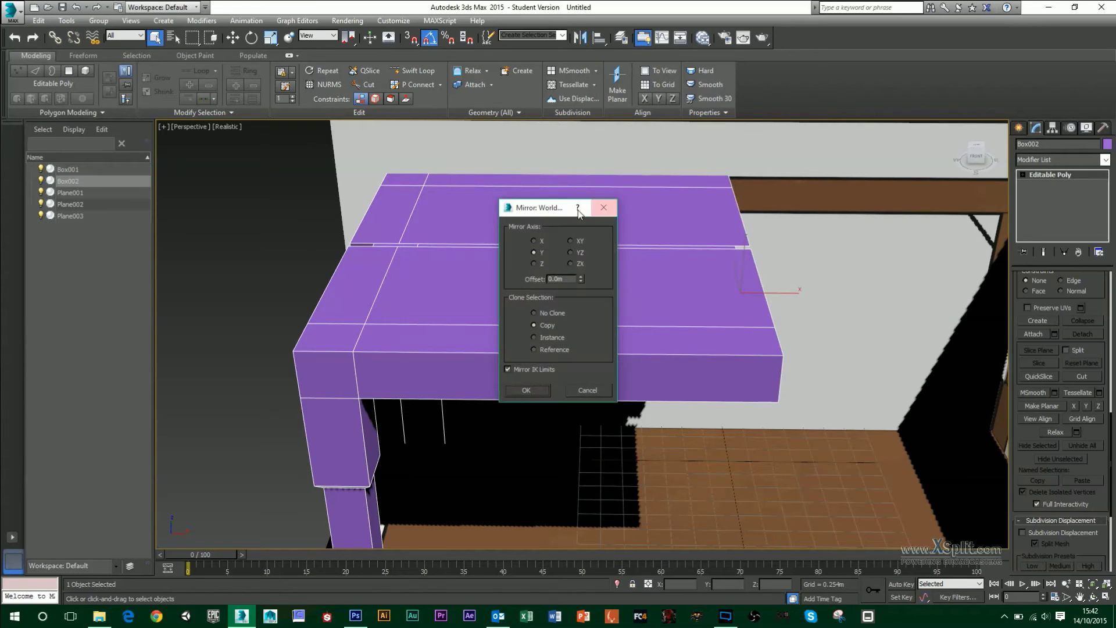
drag(508, 204, 314, 145)
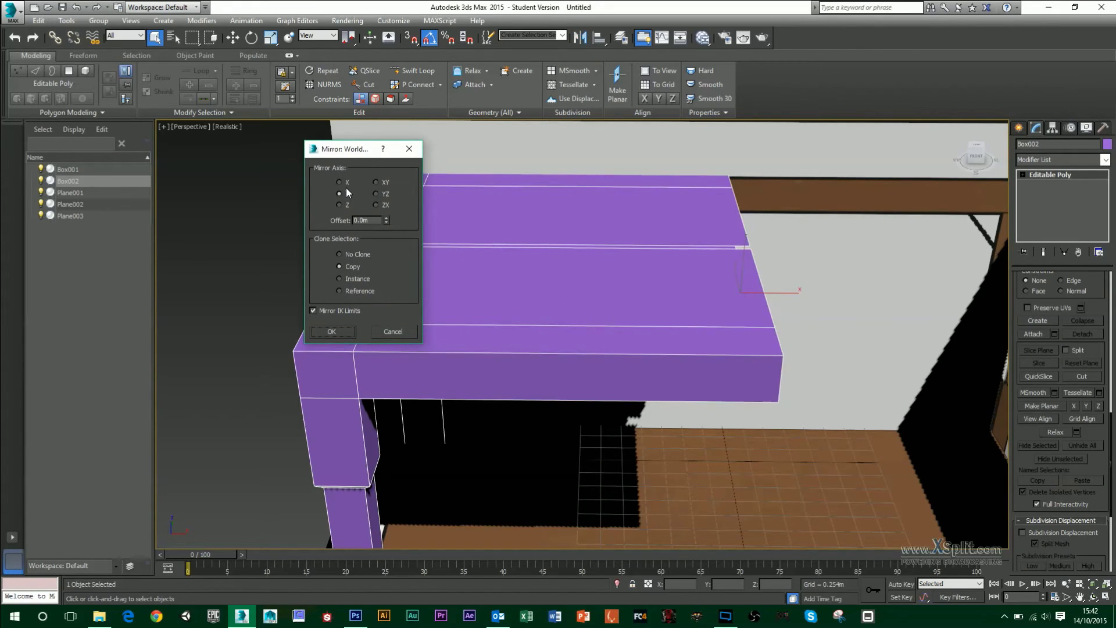
click(340, 182)
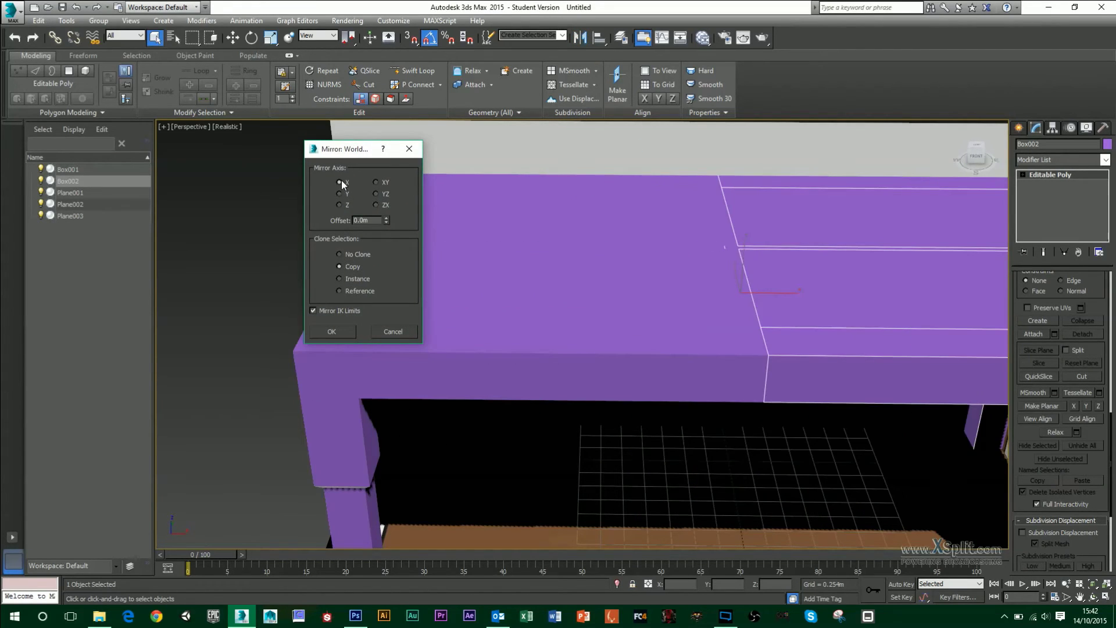
click(331, 331)
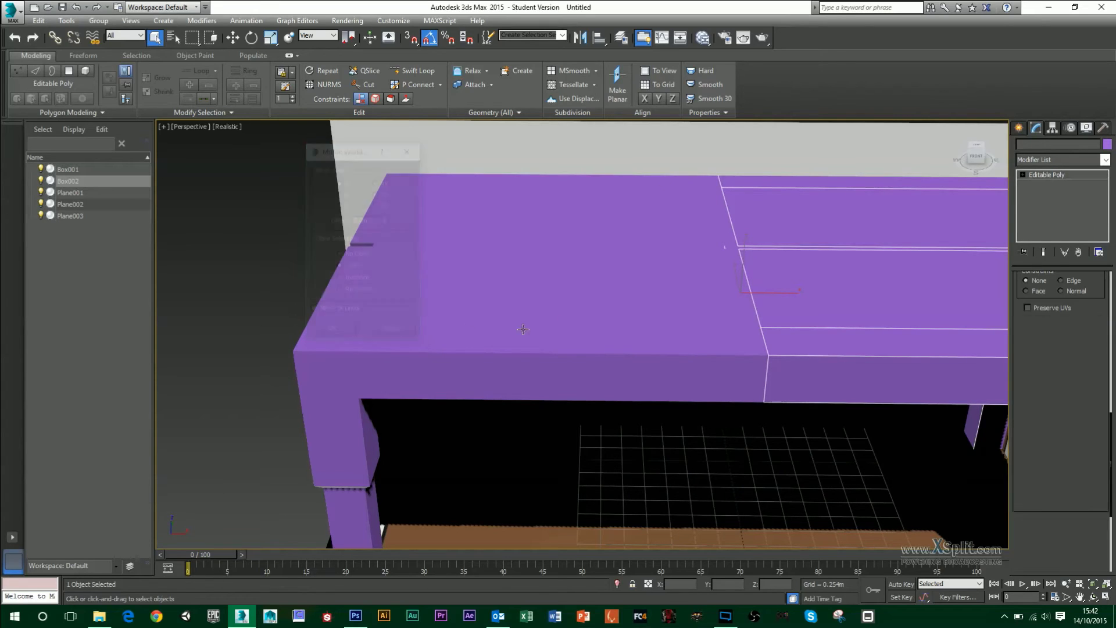
- Attach the original half to the mirrored half so the whole table is a single object, and deselect it
mouse_move(1095, 467)
mouse_down()
mouse_move(1106, 189)
mouse_move(1092, 116)
mouse_move(1074, 351)
mouse_up()
click(1034, 417)
click(654, 299)
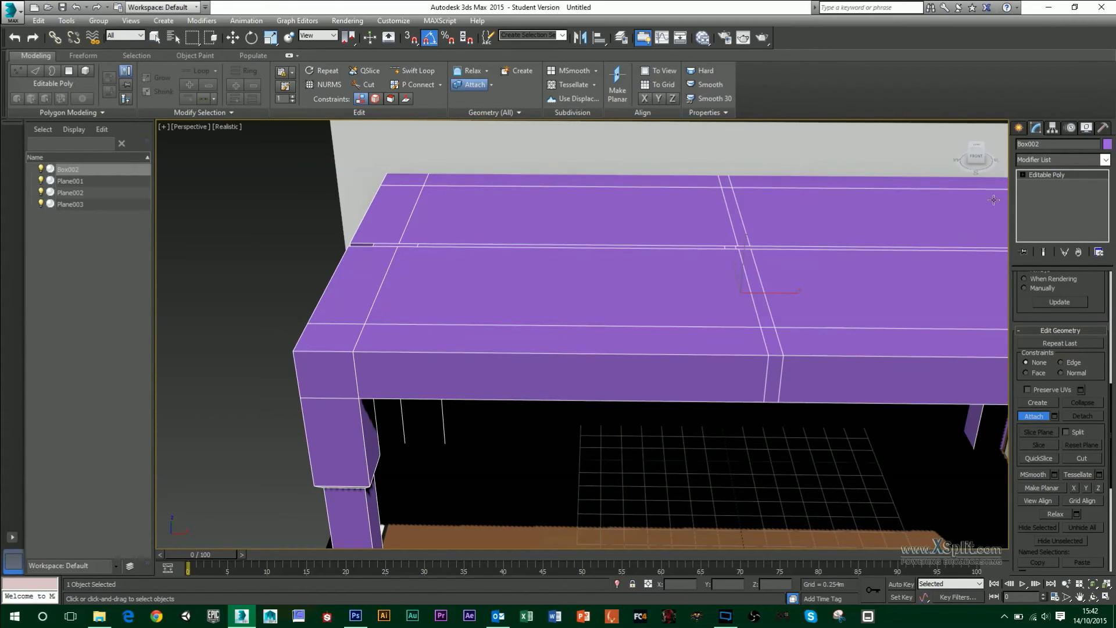
right_click(765, 226)
click(285, 250)
- Select only the joined table and switch to vertex-level editing
scroll(675, 269, down, 2)
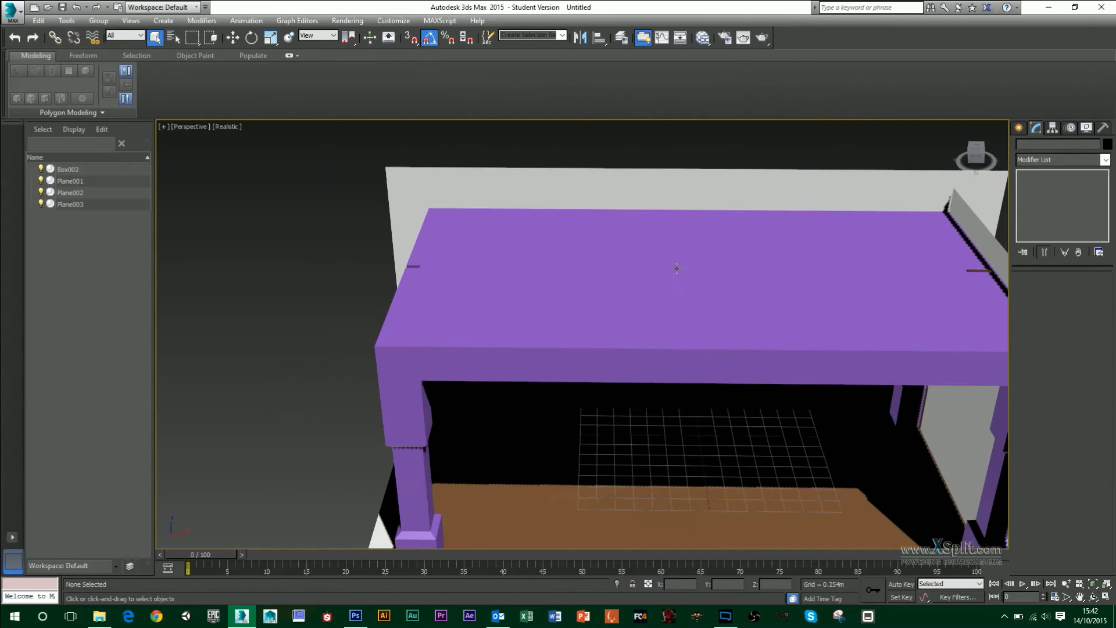
drag(676, 269, 590, 289)
alt+middle_drag(589, 289, 588, 314)
scroll(642, 271, up, 1)
scroll(590, 312, up, 1)
alt+middle_drag(733, 265, 638, 304)
ctrl+click(652, 292)
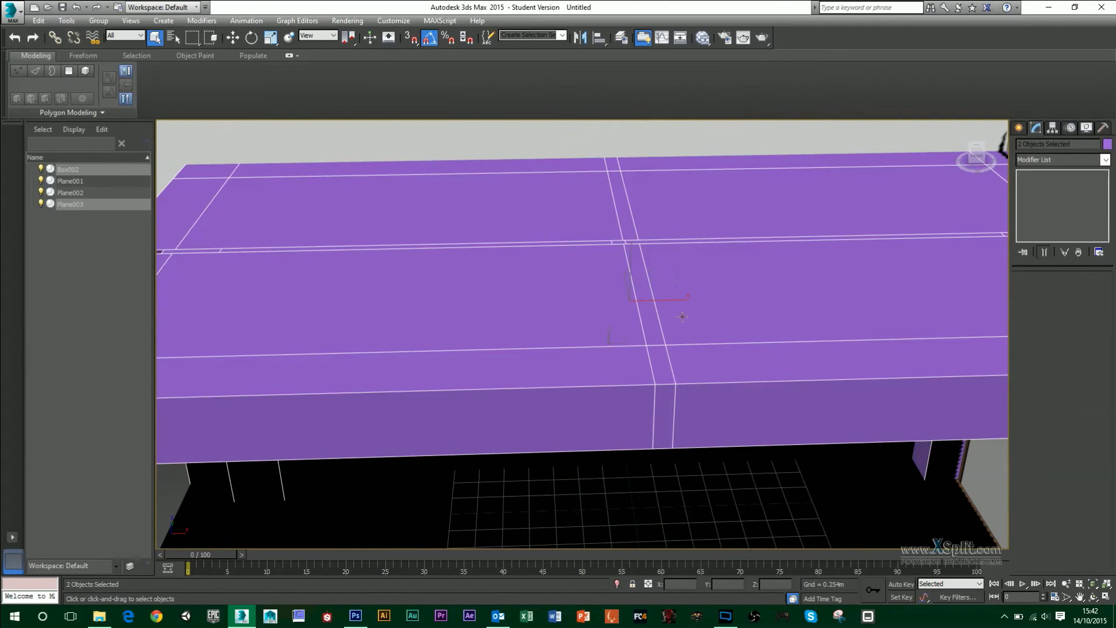
click(769, 320)
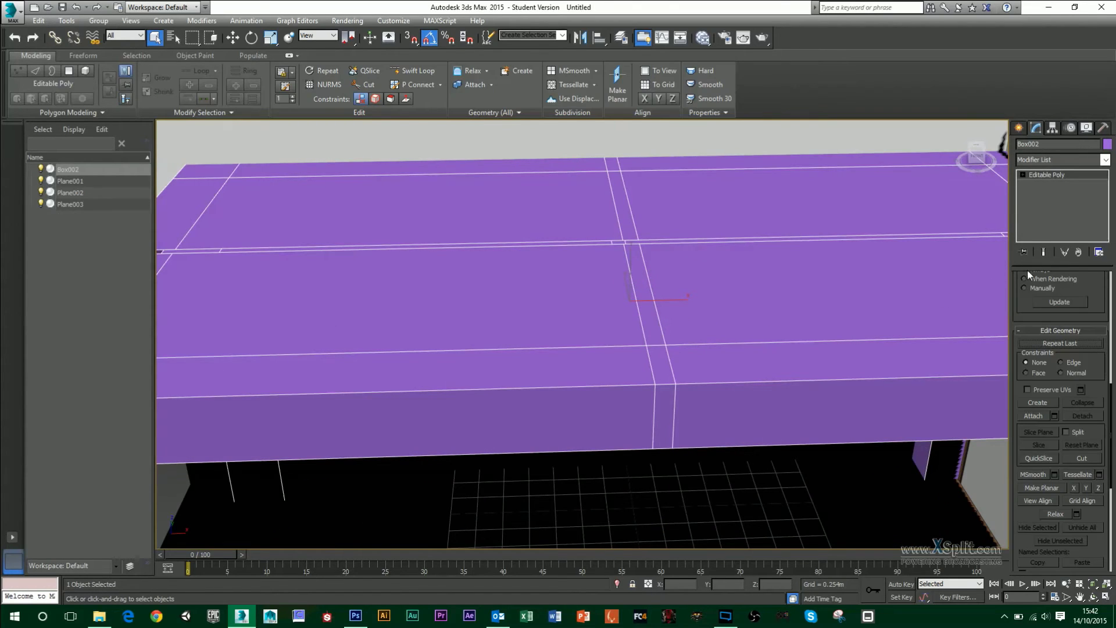
click(1023, 175)
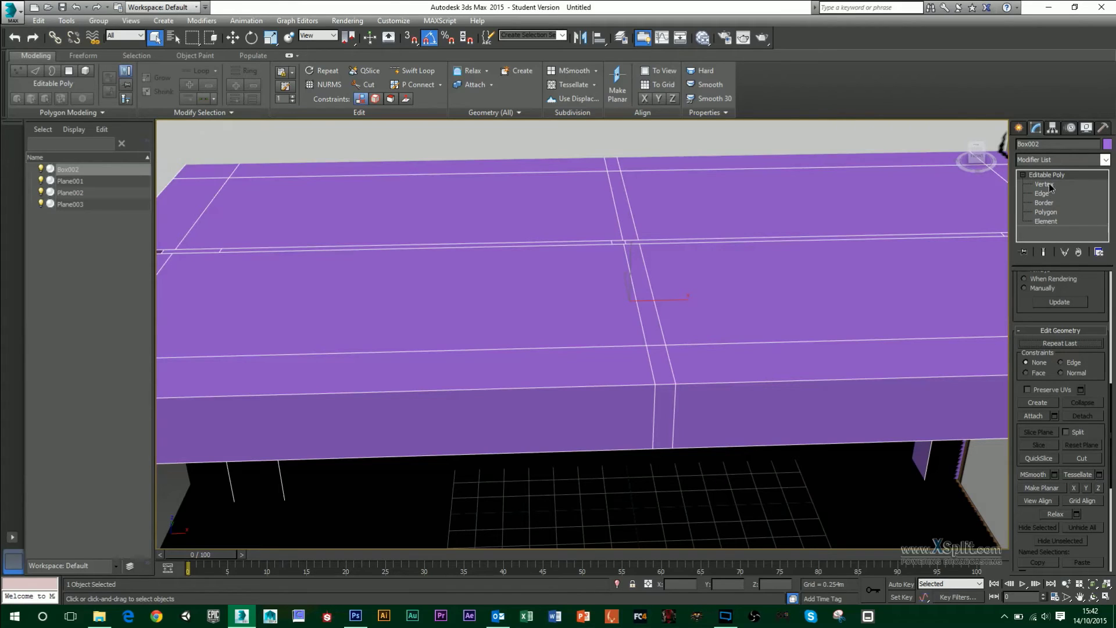
click(1048, 183)
- Select the doubled vertices along the crosswise centre seam of the table and weld them with a 0.169 m threshold
scroll(746, 254, down, 5)
scroll(801, 257, up, 6)
alt+middle_drag(746, 273, 737, 307)
drag(679, 385, 686, 389)
alt+middle_drag(725, 299, 753, 314)
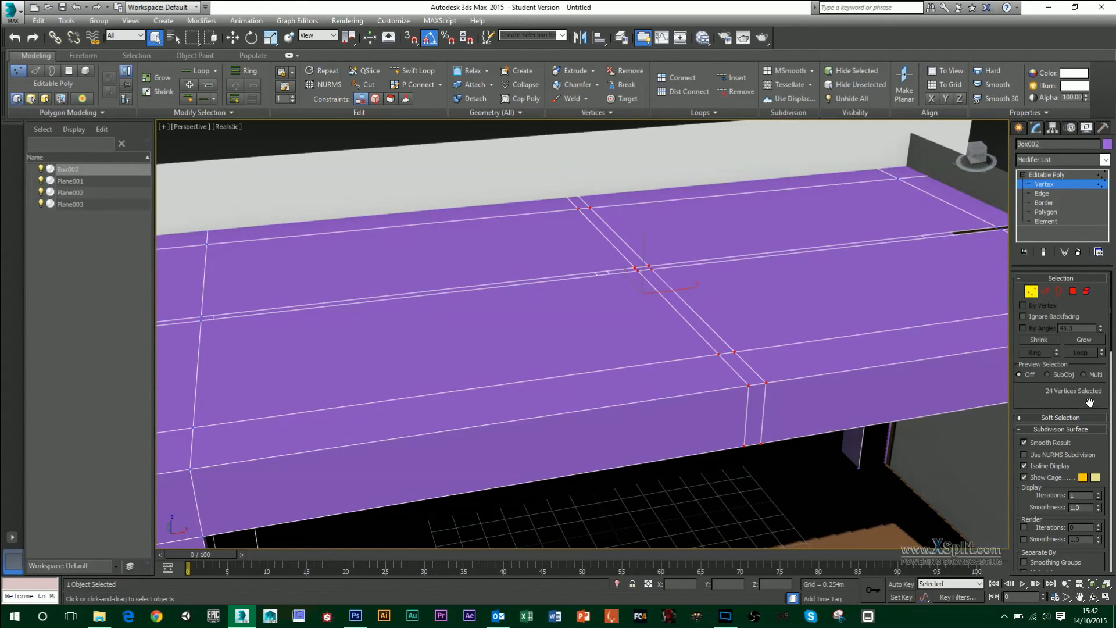
scroll(1090, 403, down, 5)
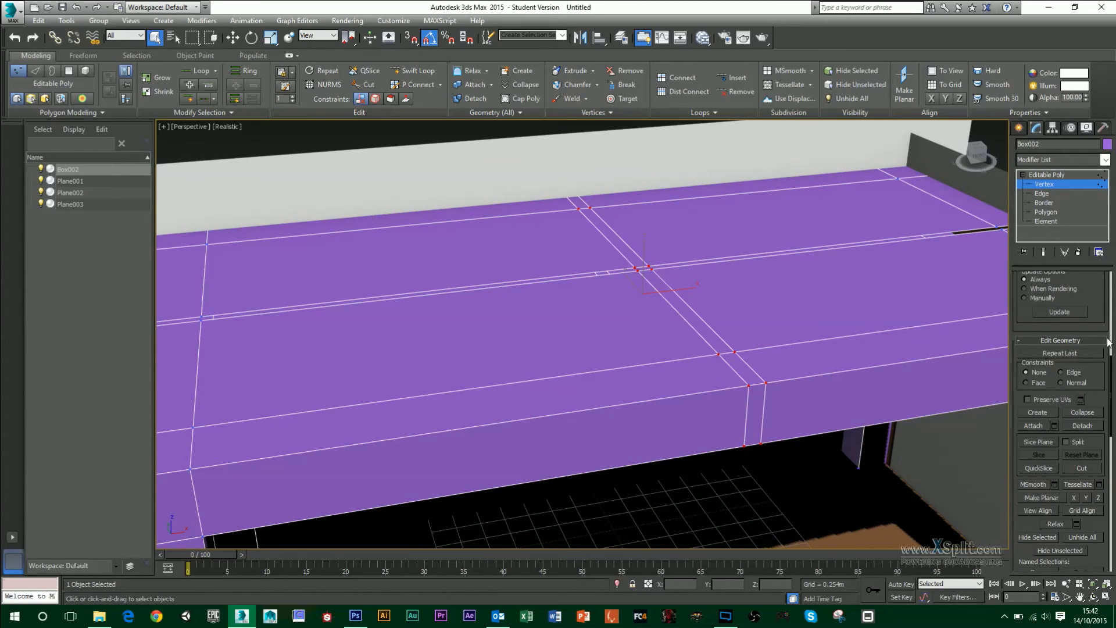
scroll(1094, 360, up, 5)
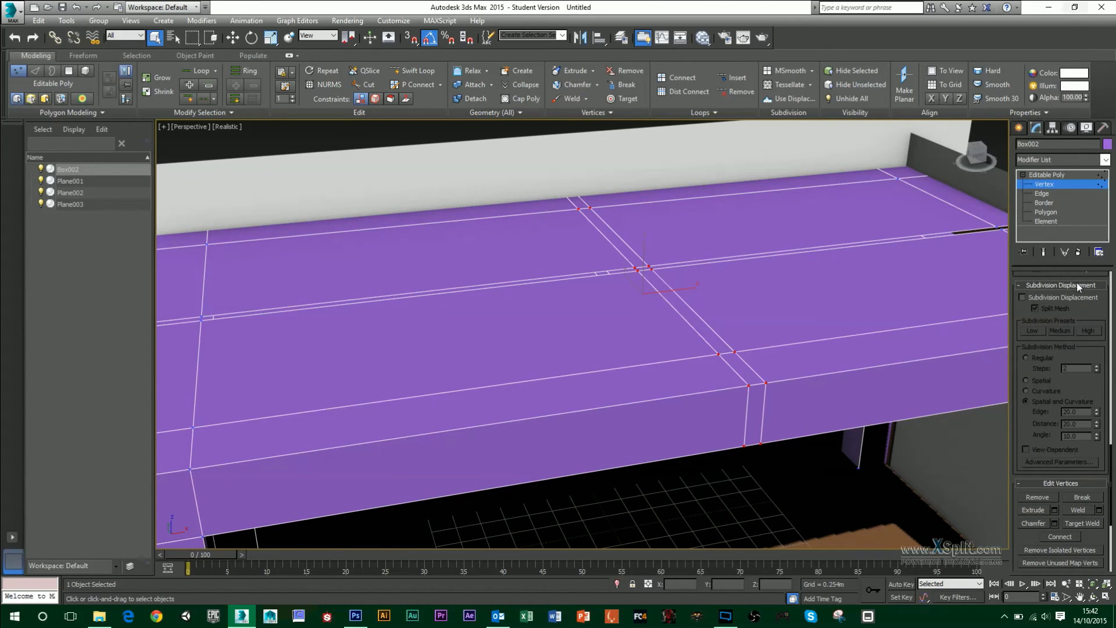
click(1100, 510)
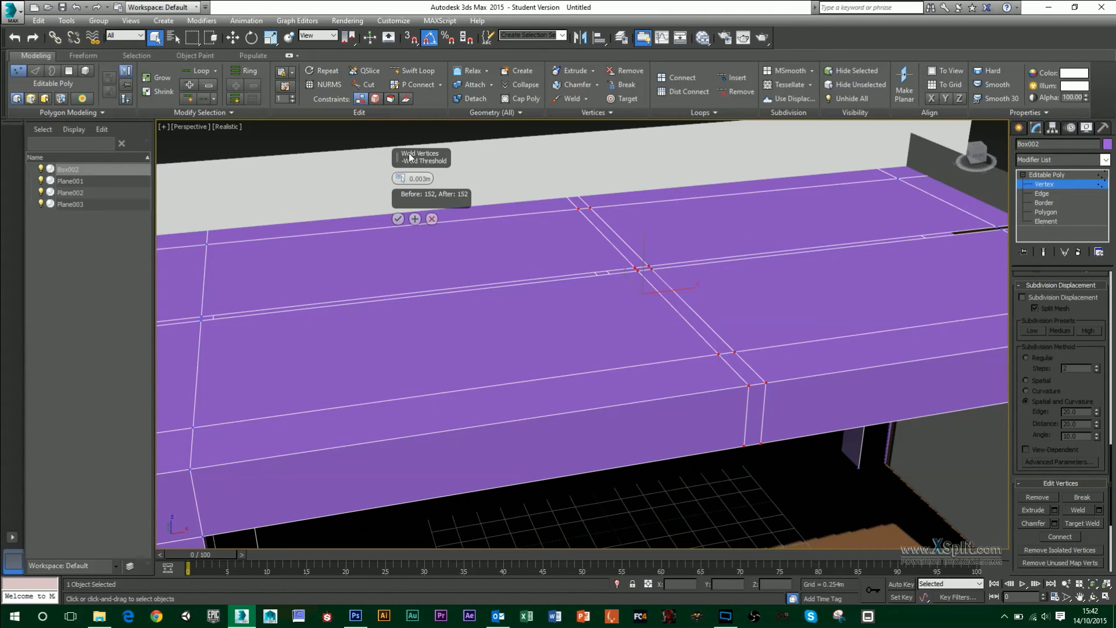
drag(412, 163, 314, 154)
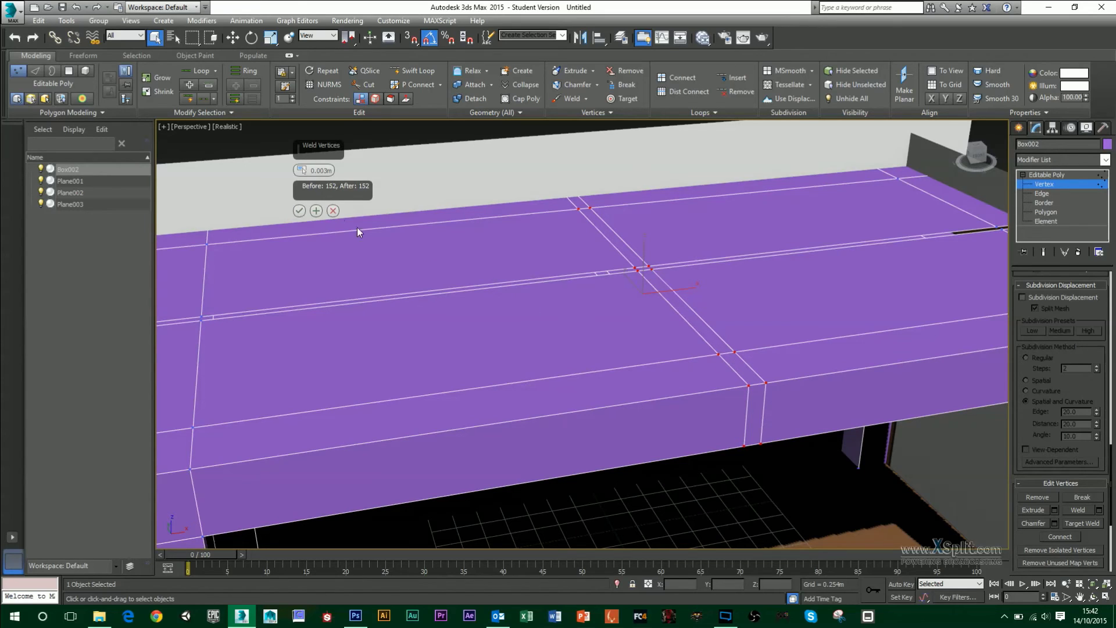
drag(301, 171, 322, 136)
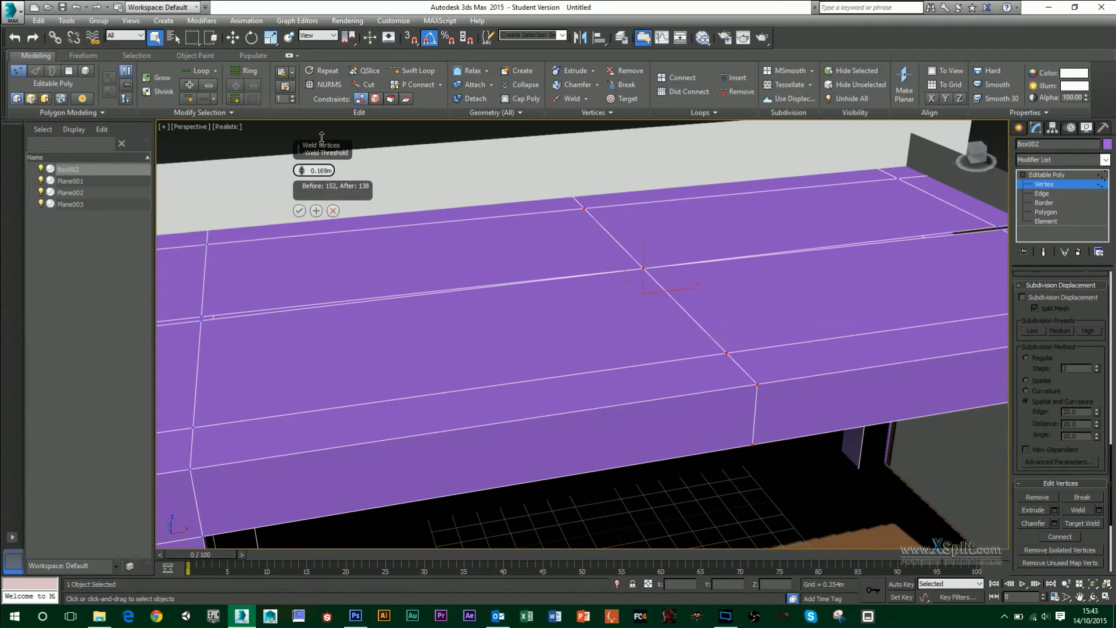
mouse_move(620, 292)
alt+middle_down()
mouse_move(682, 260)
mouse_move(598, 326)
mouse_move(631, 309)
mouse_move(617, 303)
alt+middle_up()
click(302, 211)
- Select the doubled vertices along the lengthwise centre seam and weld them with a 0.169 m threshold
alt+middle_drag(466, 279, 321, 340)
alt+middle_drag(468, 336, 521, 338)
drag(506, 238, 570, 401)
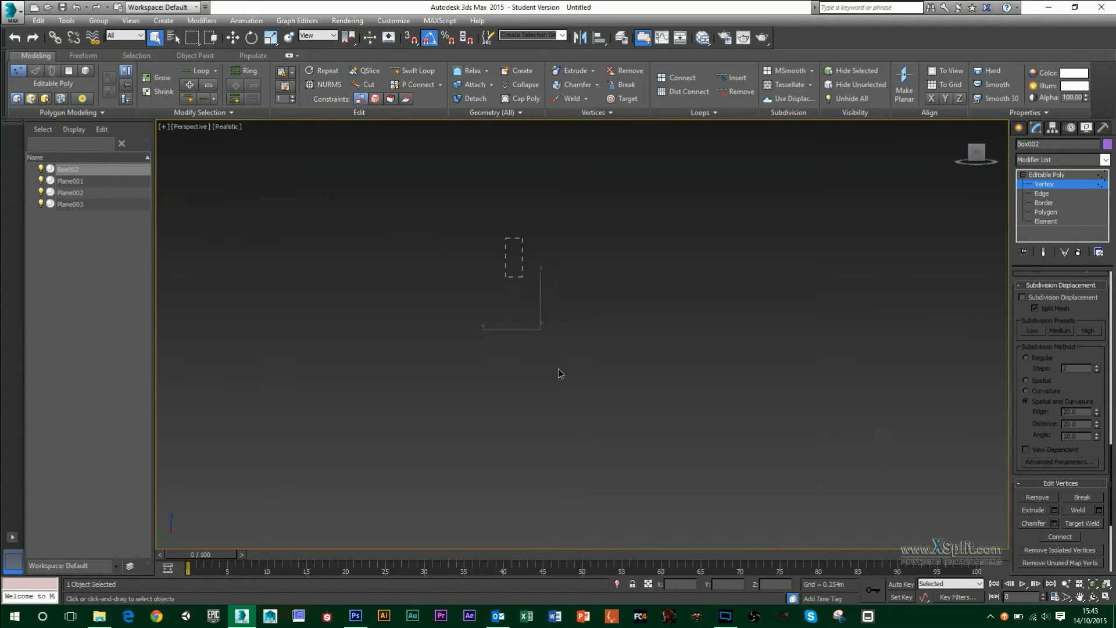
scroll(592, 467, down, 3)
alt+middle_drag(787, 299, 1021, 462)
click(1098, 510)
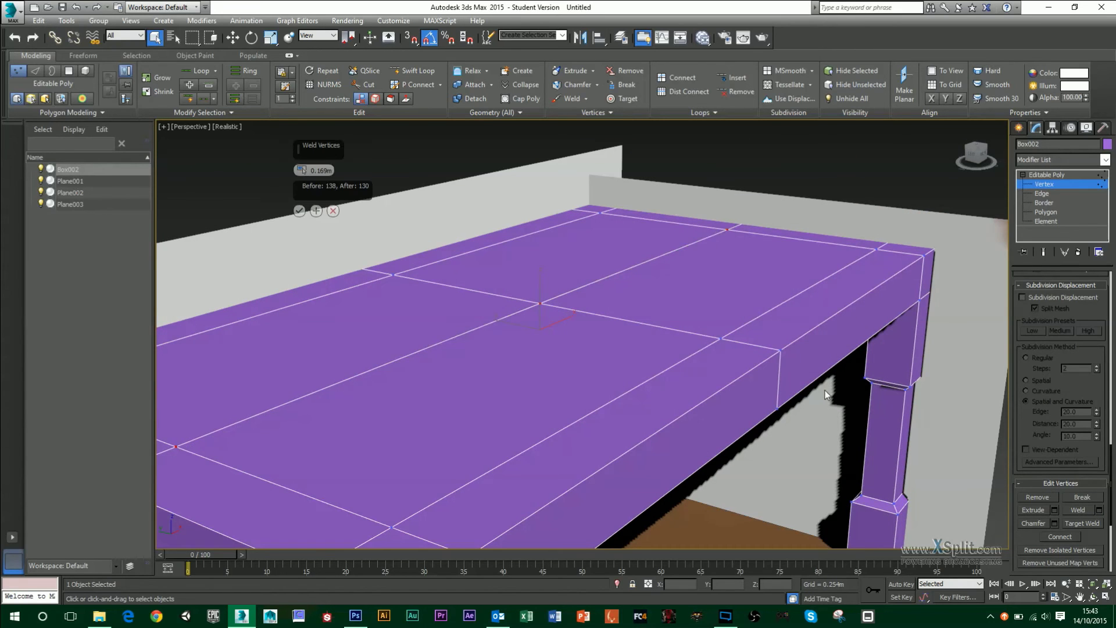
alt+middle_drag(780, 384, 744, 300)
scroll(742, 302, down, 2)
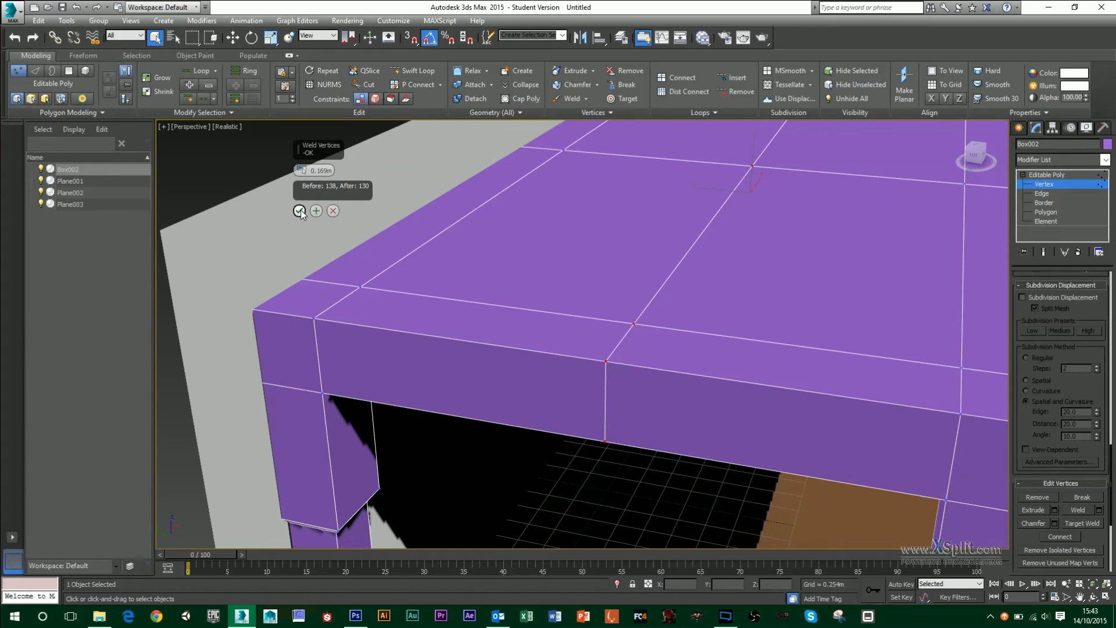
click(301, 210)
- Leave vertex editing, deselect the table and inspect the welded model from several angles
scroll(623, 281, down, 6)
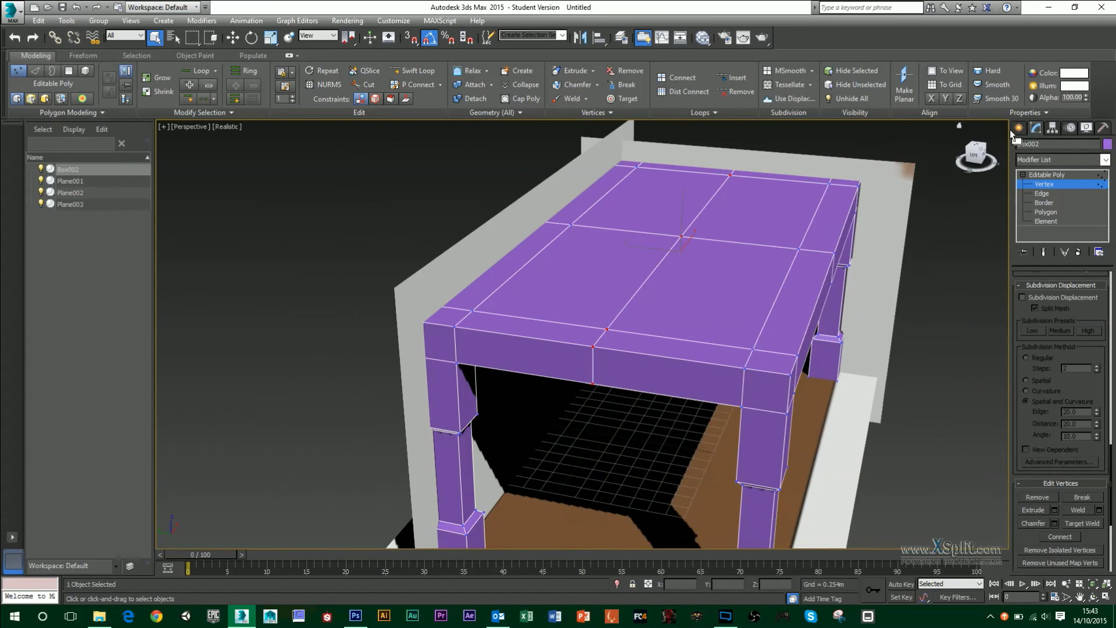
click(1019, 128)
click(915, 287)
alt+middle_drag(915, 286, 860, 250)
scroll(894, 289, up, 3)
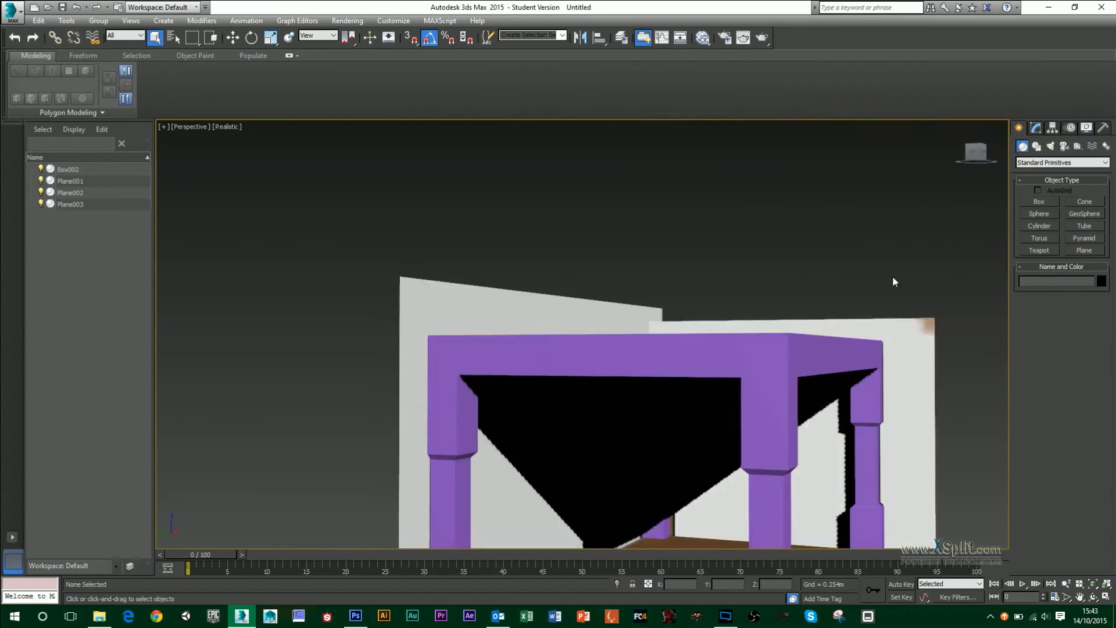
alt+middle_drag(893, 290, 720, 269)
- Select the table, switch to edge-level editing and remove the crosswise centre edge loop together with its vertices
click(632, 349)
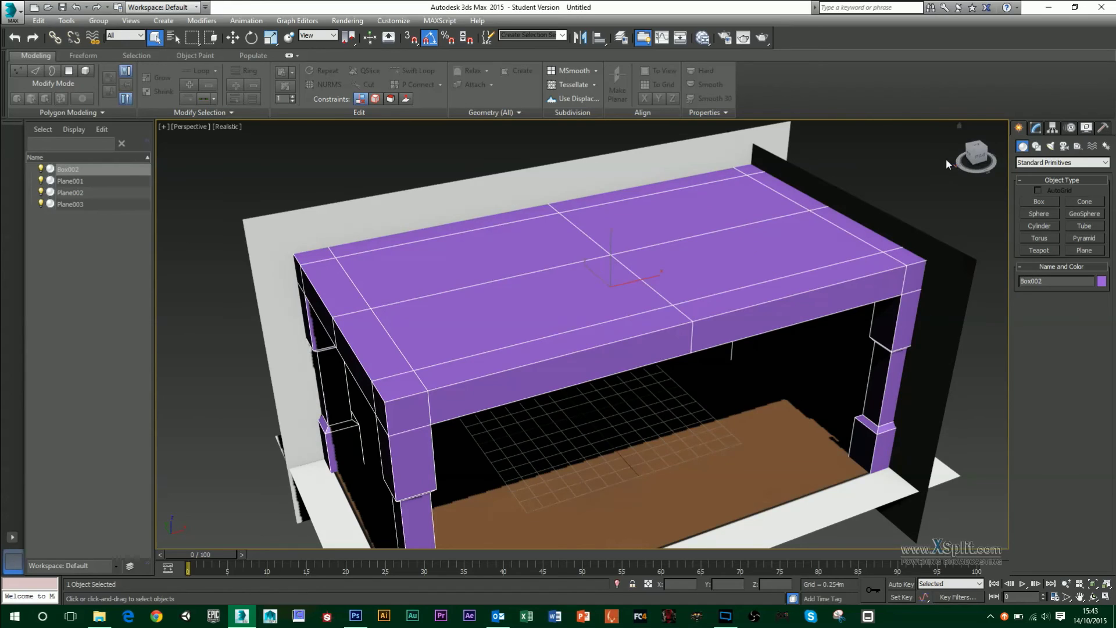
click(1035, 128)
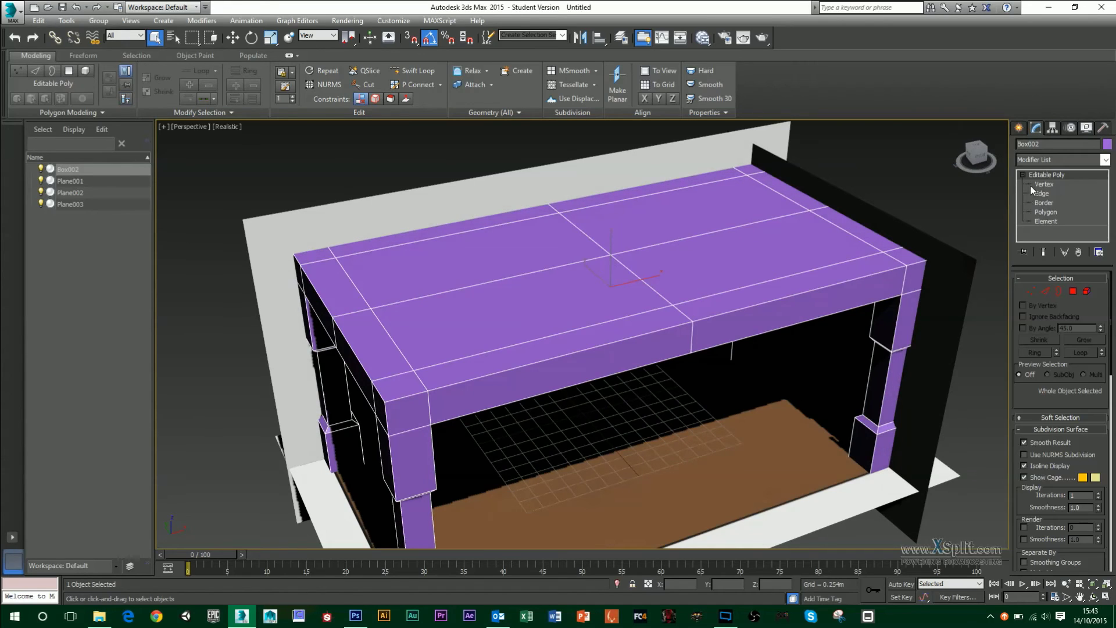
click(1047, 290)
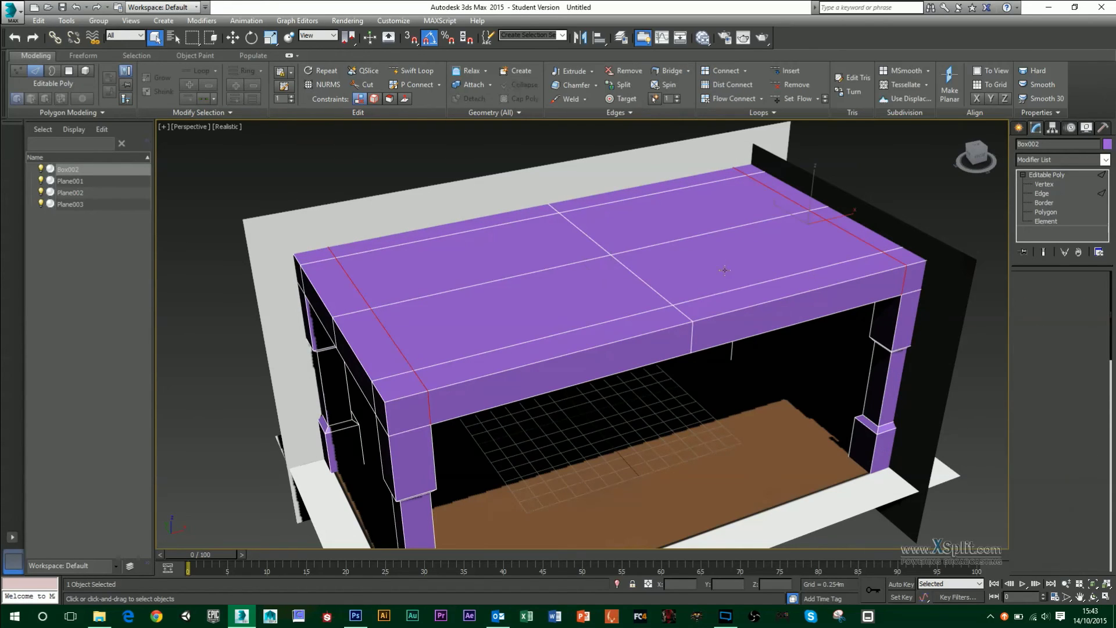
double_click(654, 291)
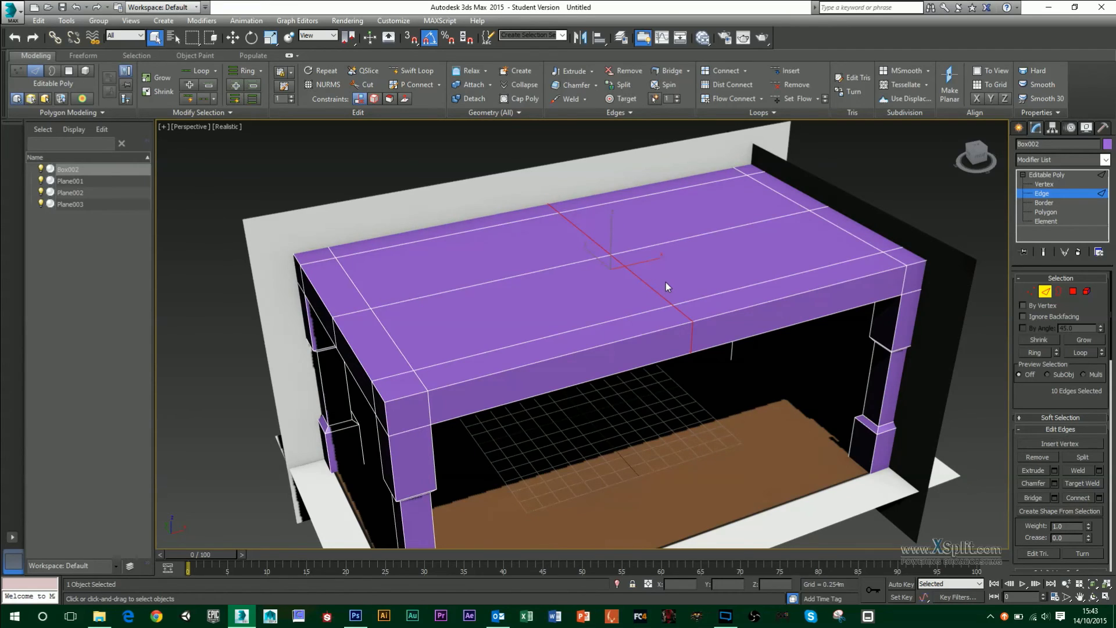
key(ctrl+BackSpace)
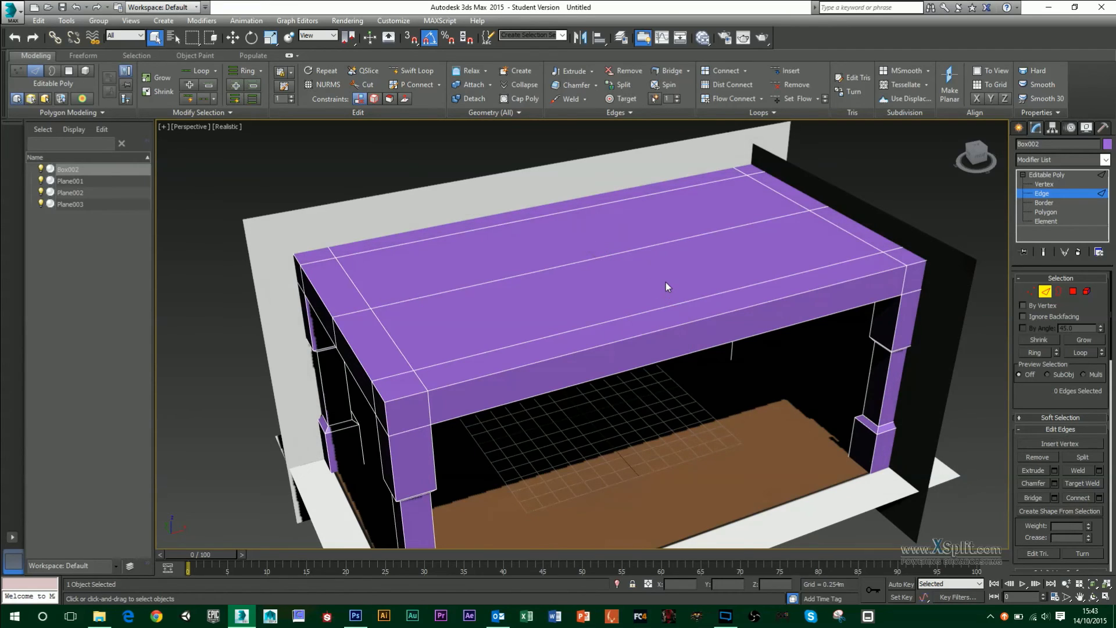
- Remove the lengthwise centre edge loop of the table together with its vertices
click(1031, 291)
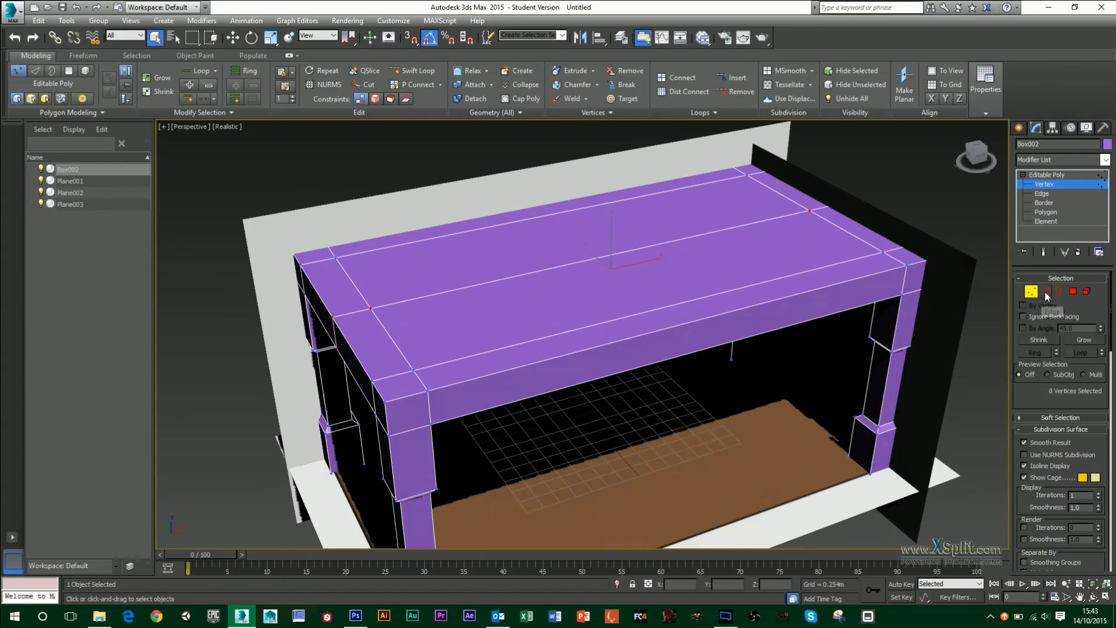
click(1045, 291)
double_click(710, 232)
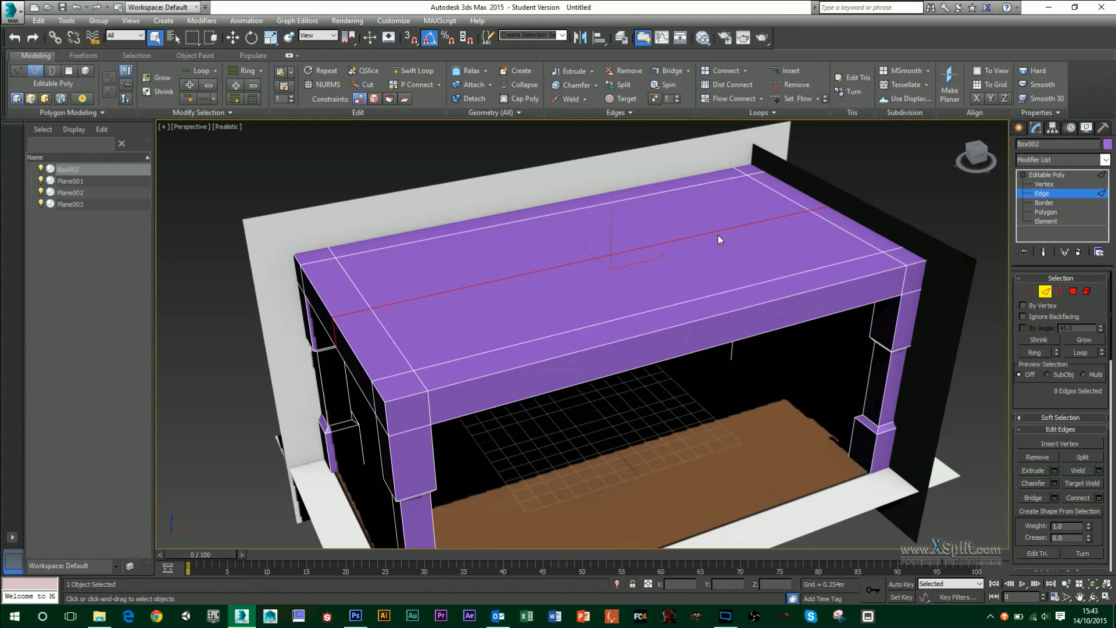
key(ctrl+BackSpace)
- Switch to polygon-level editing and select the large central polygon on top of the table
alt+middle_drag(581, 308, 613, 316)
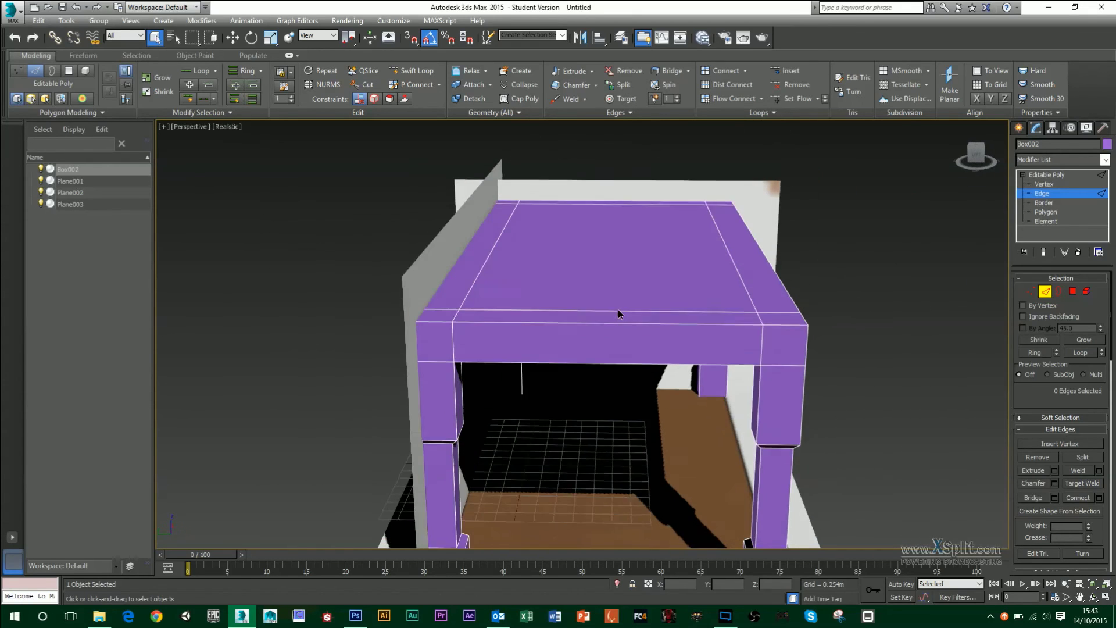
alt+middle_drag(665, 285, 631, 344)
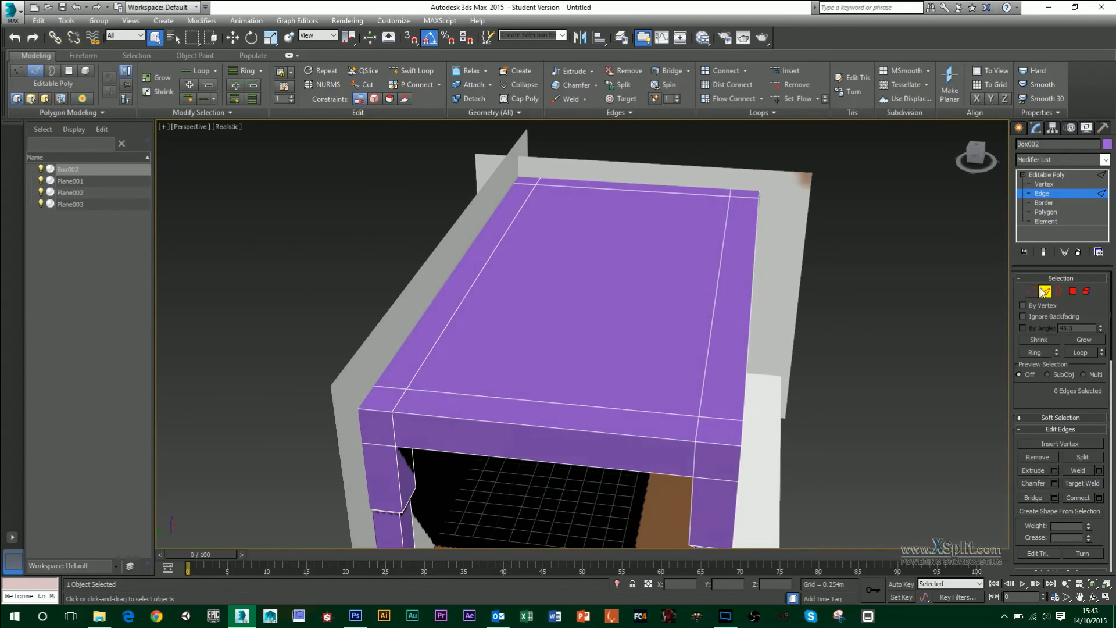
click(1073, 291)
click(696, 289)
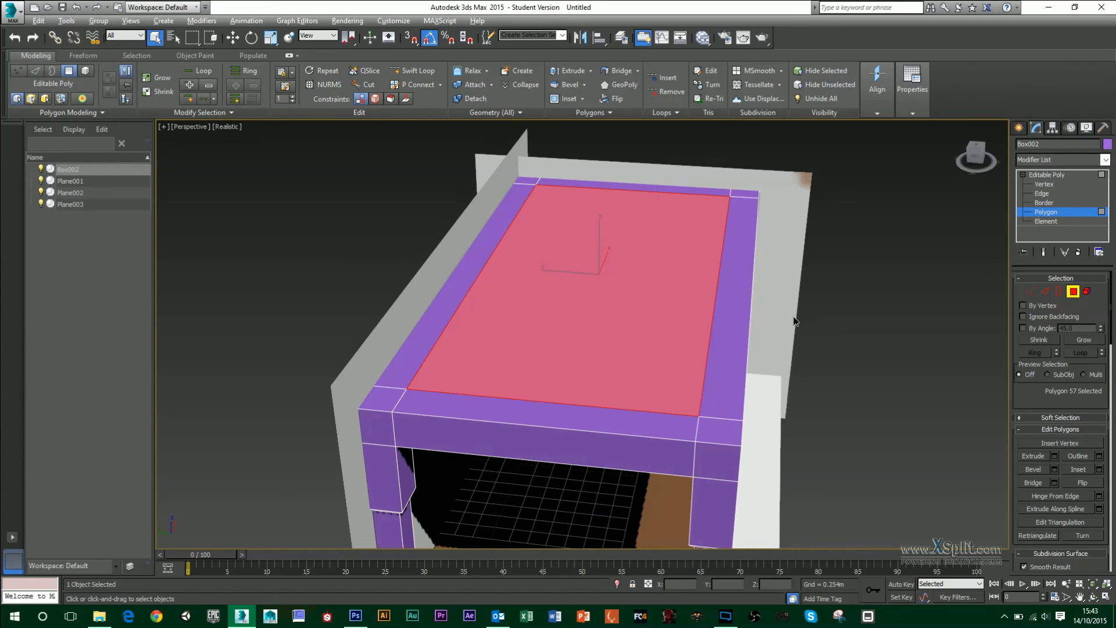
scroll(794, 321, up, 5)
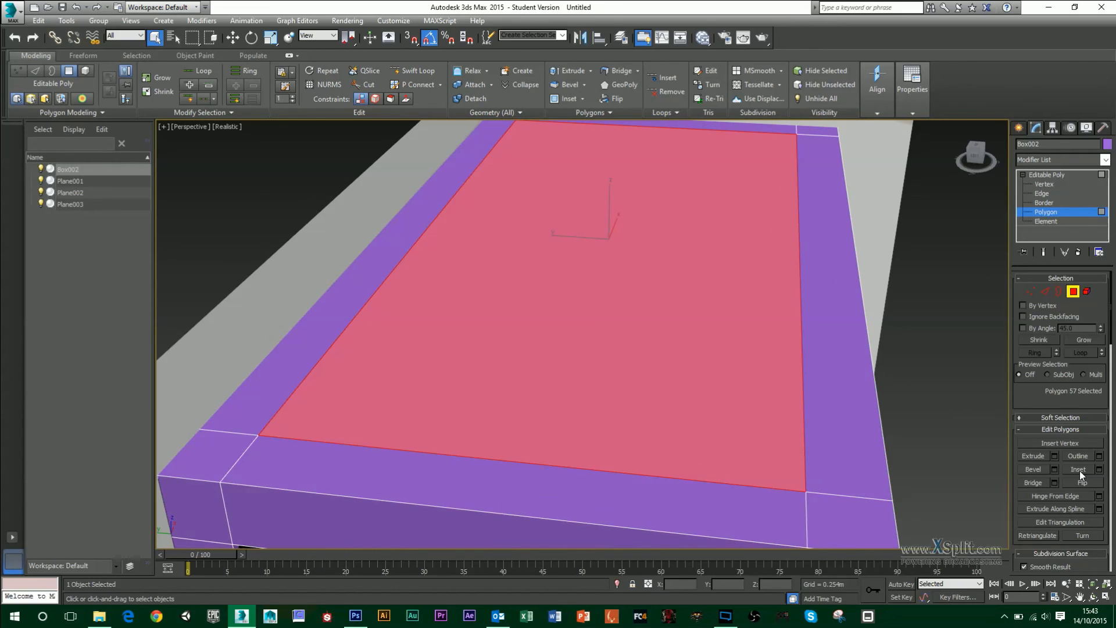
click(1080, 457)
drag(727, 309, 705, 287)
key(ctrl+z)
- Inset the central tabletop polygon slightly to create a narrow border strip around it
click(1074, 468)
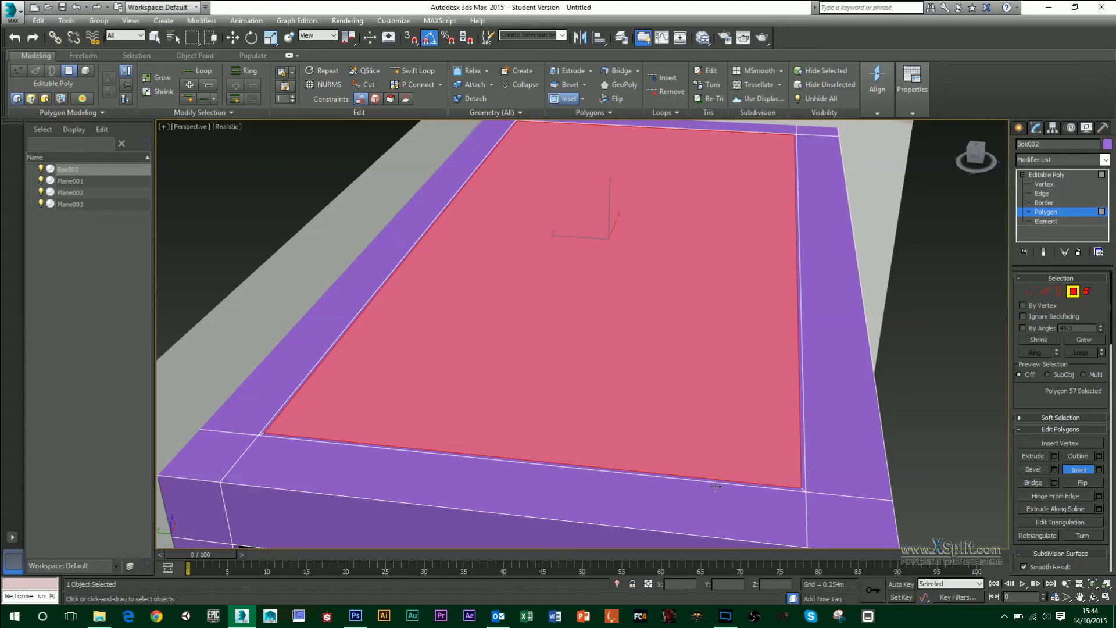
click(1075, 471)
alt+middle_drag(837, 335, 806, 337)
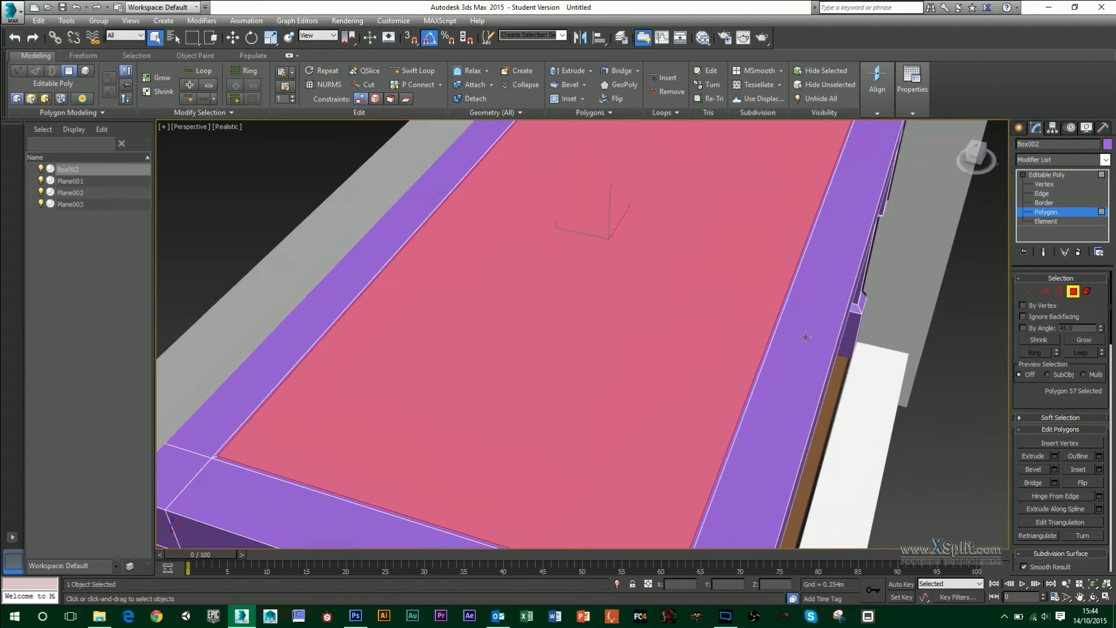
click(777, 320)
click(406, 246)
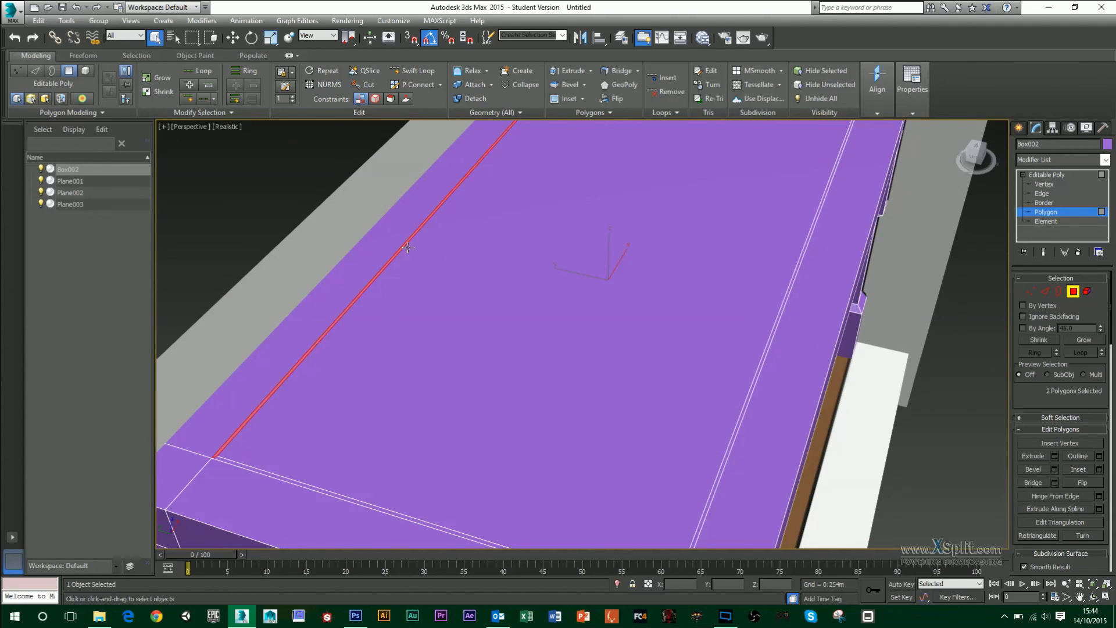
ctrl+click(751, 389)
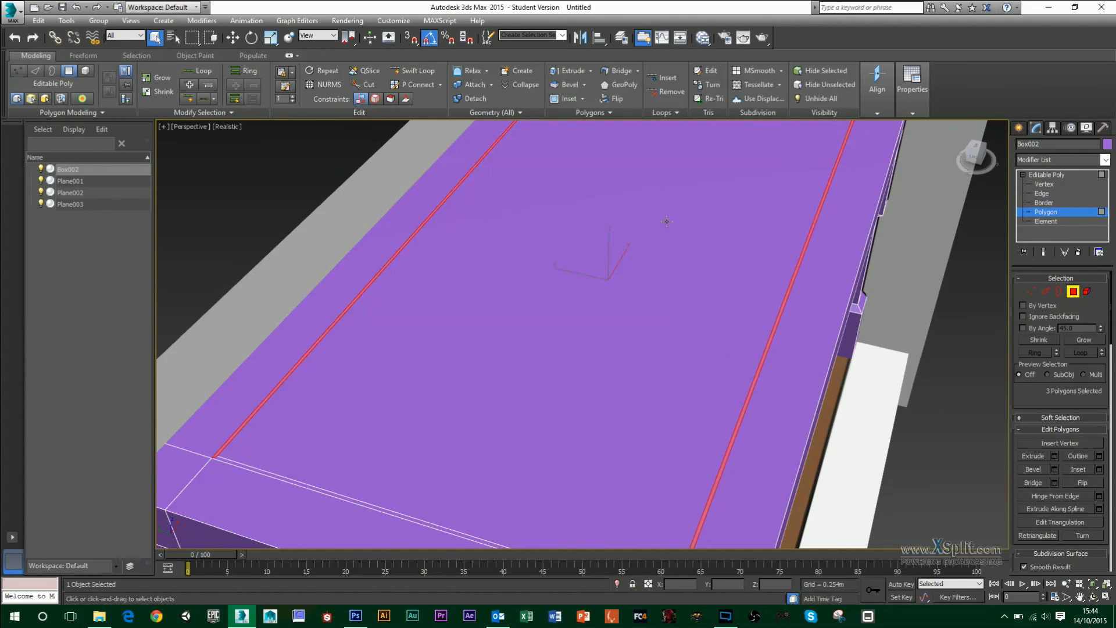
- Grow the selection from the central tabletop polygon and deselect the centre, keeping only the surrounding narrow border strips
click(634, 206)
scroll(762, 289, down, 5)
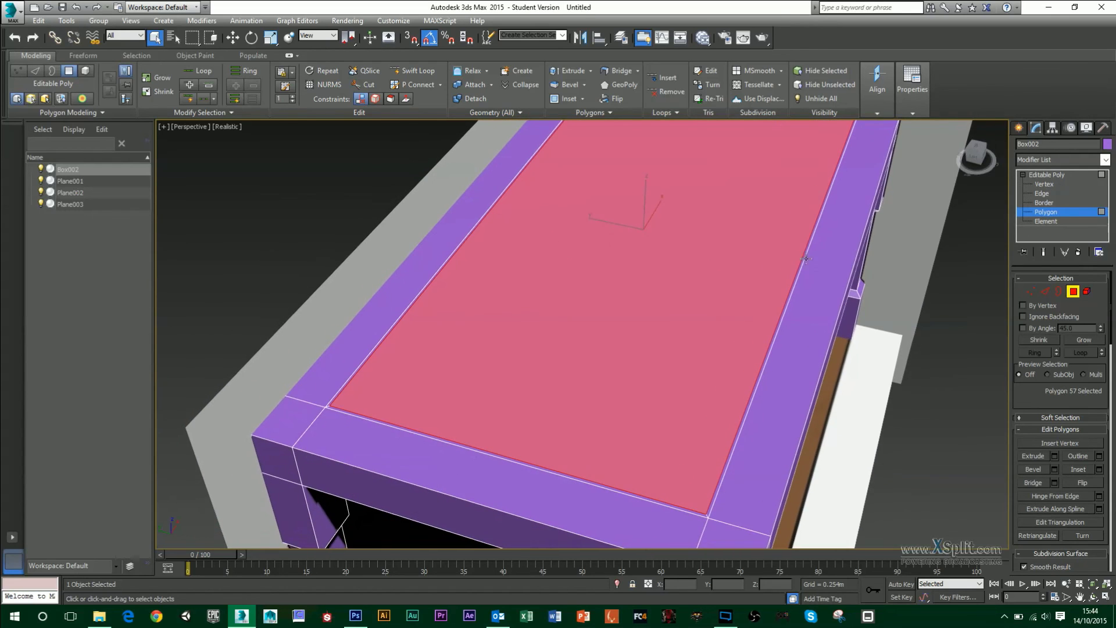
click(1084, 341)
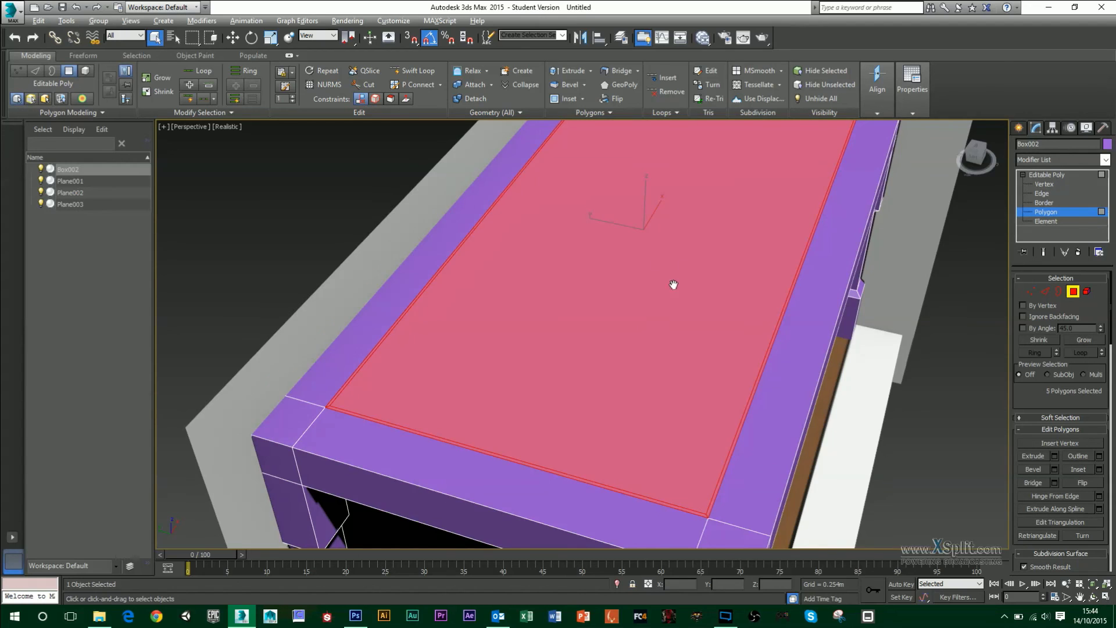
middle_drag(664, 295, 633, 300)
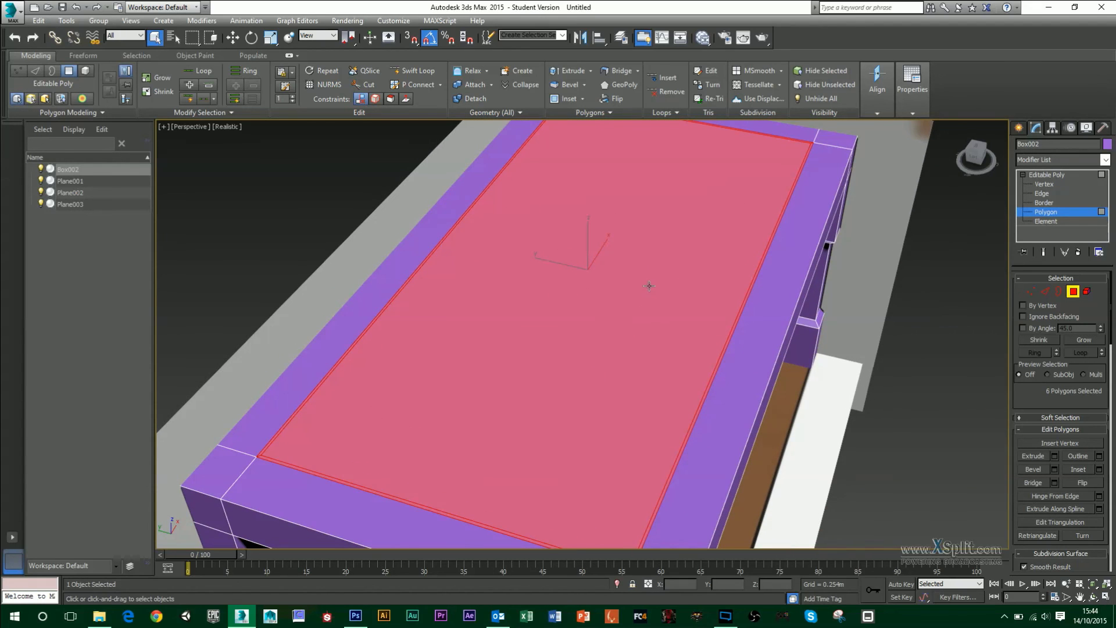
scroll(650, 315, down, 4)
alt+click(581, 267)
scroll(723, 262, up, 4)
alt+middle_drag(732, 264, 724, 258)
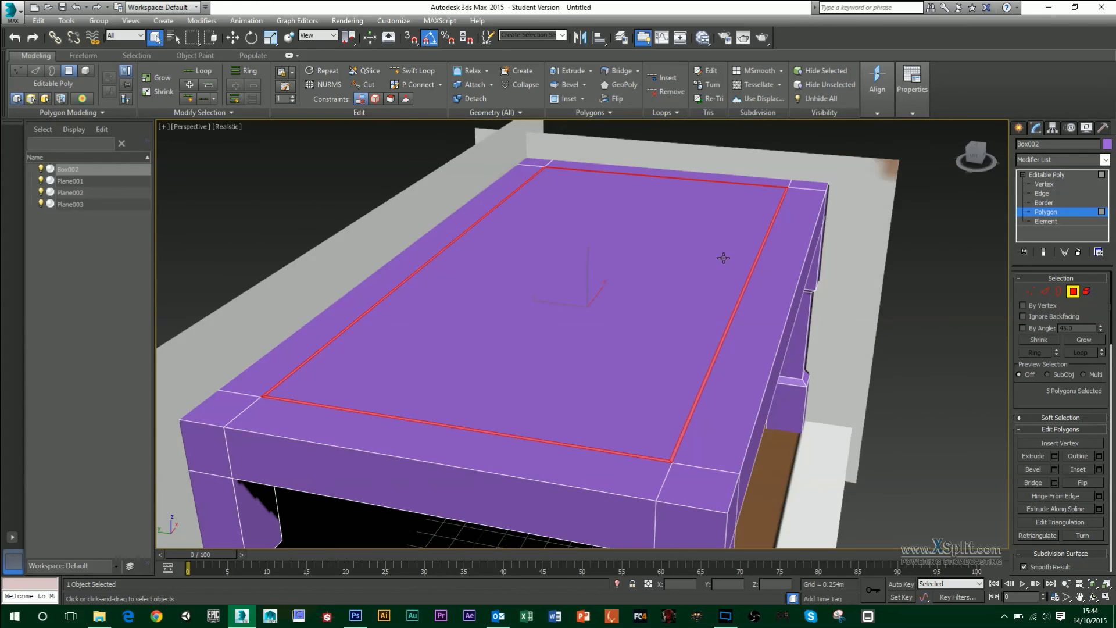
- Extrude the selected border strips slightly inward as a thin groove in the tabletop, and leave polygon editing with nothing selected
click(1036, 457)
alt+middle_drag(734, 348, 781, 351)
scroll(781, 350, up, 2)
scroll(671, 276, up, 4)
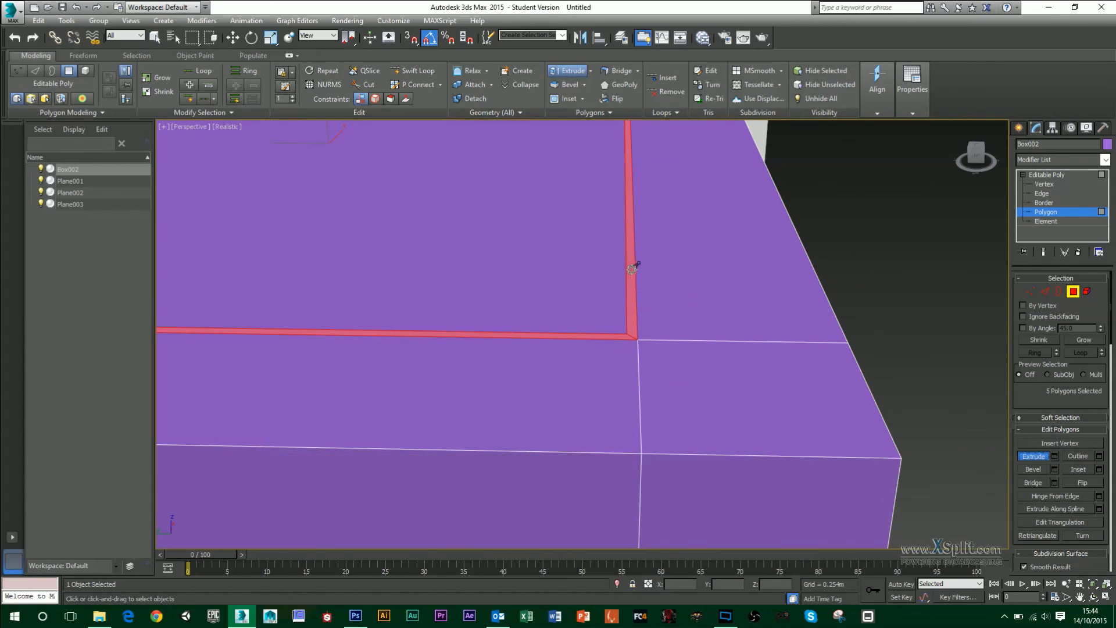
mouse_move(632, 270)
mouse_down()
mouse_move(634, 297)
mouse_move(643, 275)
mouse_up()
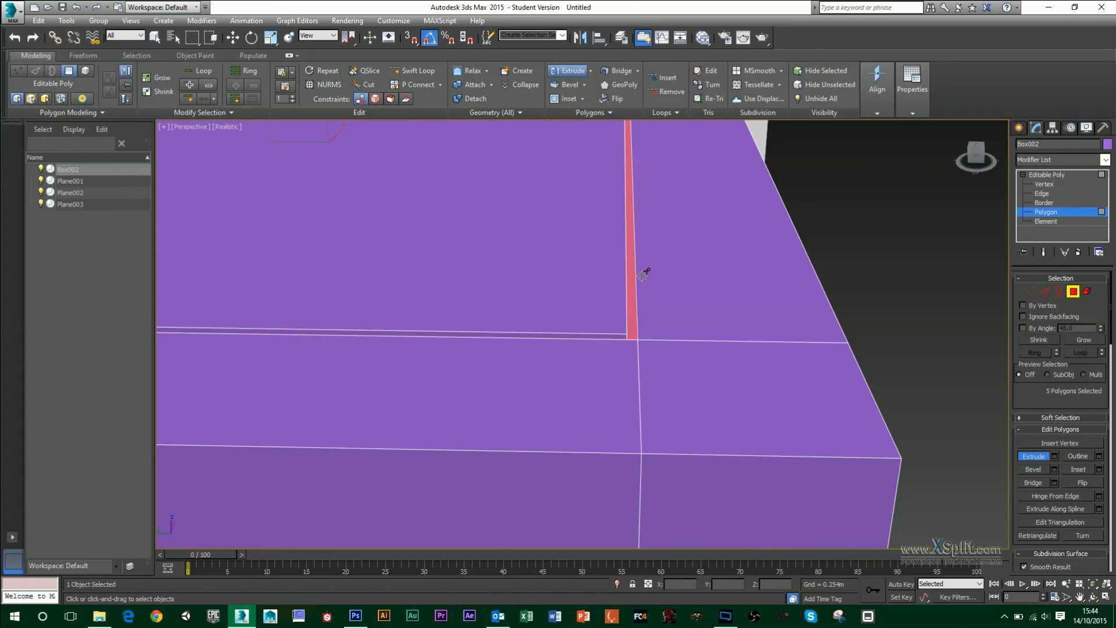
click(1020, 128)
click(913, 210)
- Reselect the table and select the large central polygon on the underside of the tabletop
scroll(913, 209, down, 10)
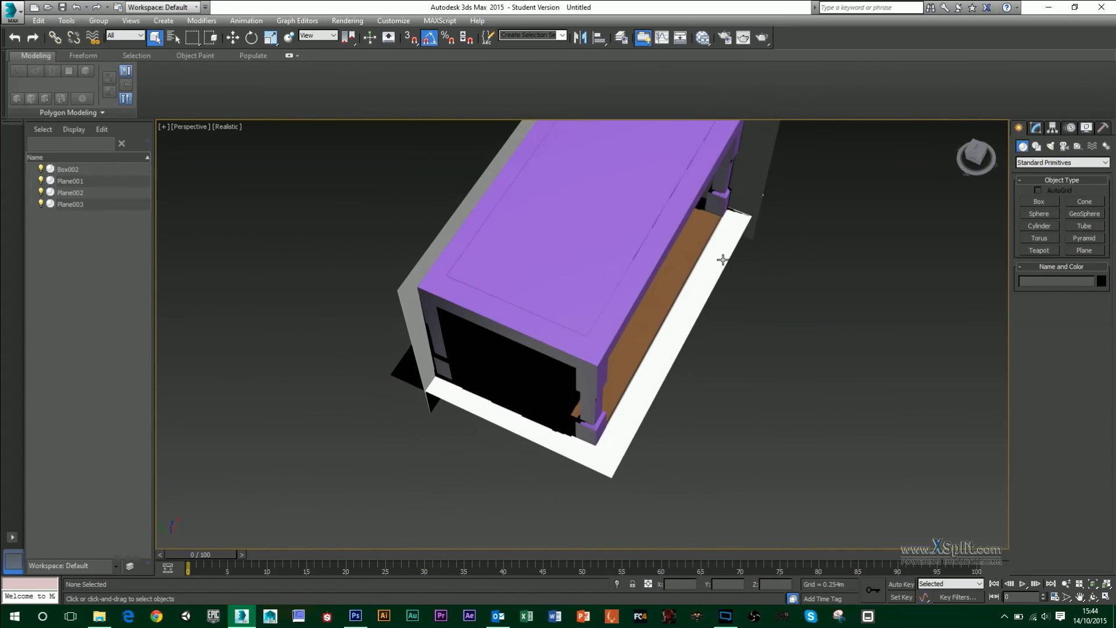
middle_drag(722, 269, 715, 329)
alt+middle_drag(715, 329, 648, 216)
scroll(633, 378, up, 3)
click(635, 382)
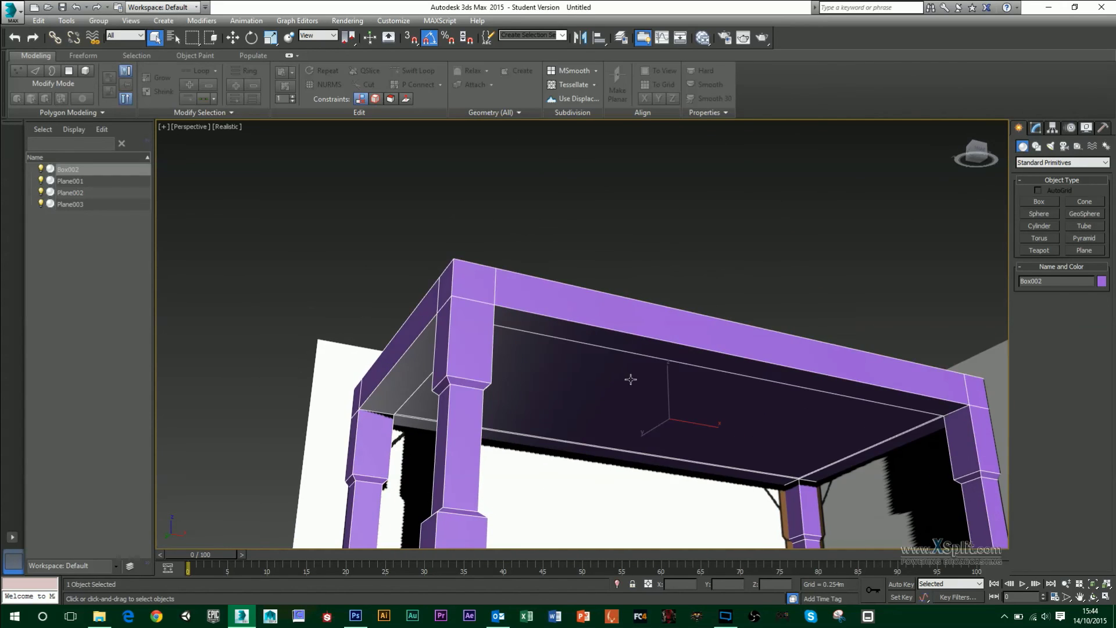
middle_drag(635, 382, 659, 346)
scroll(578, 284, up, 3)
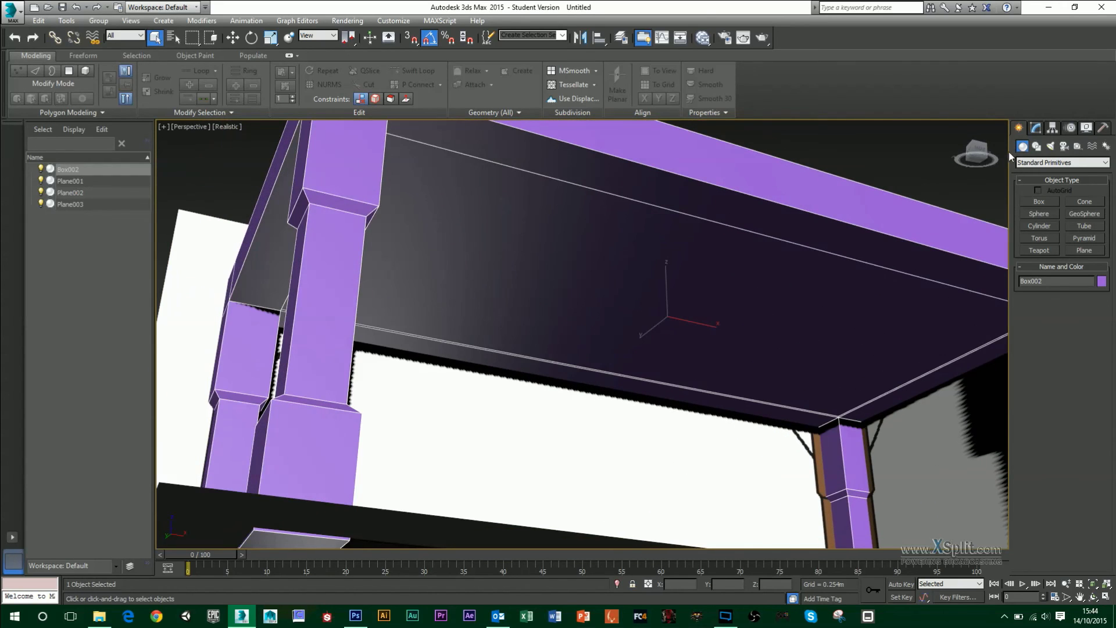
click(1037, 128)
click(1071, 293)
click(744, 303)
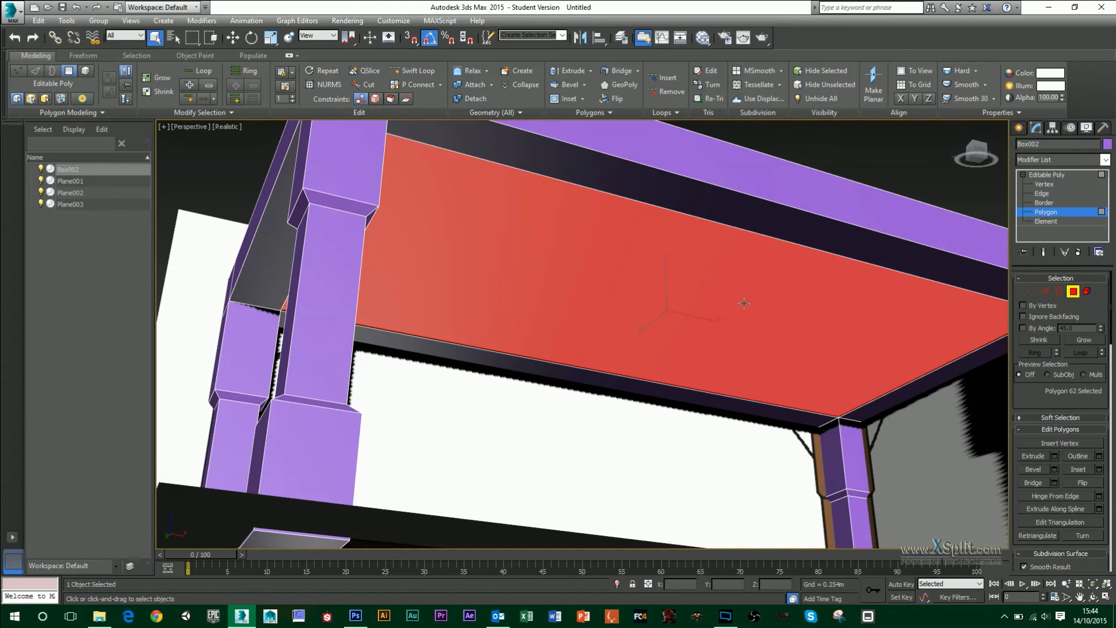
- Extrude the underside polygon, then leave polygon editing and deselect the table
click(1034, 456)
drag(766, 318, 734, 415)
alt+middle_drag(739, 341, 779, 422)
scroll(582, 334, down, 3)
click(1019, 127)
click(749, 253)
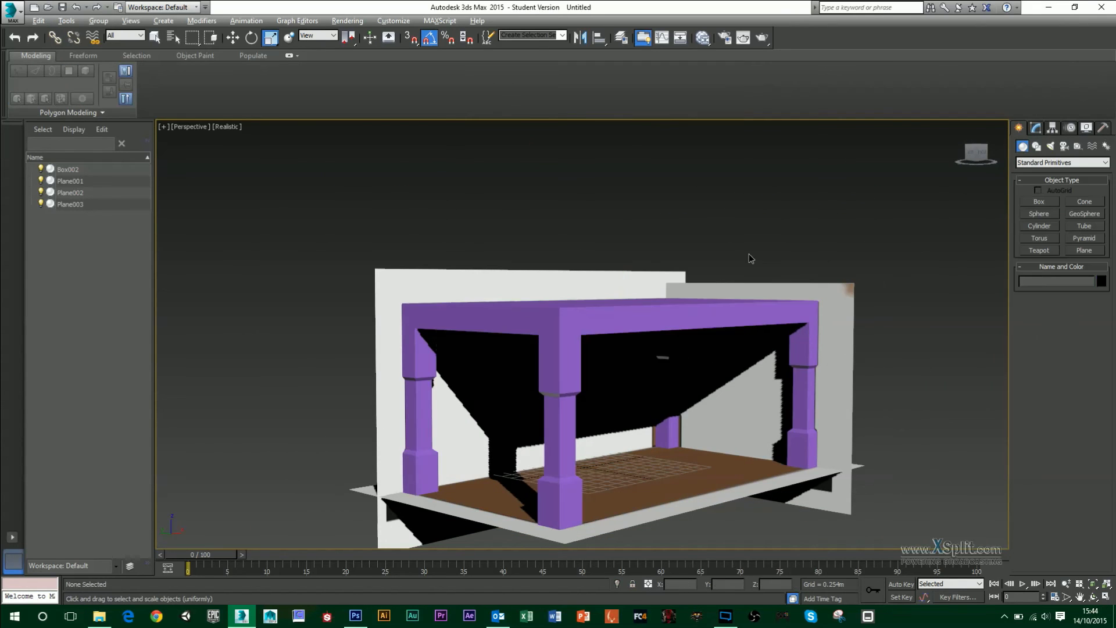
- Select the table and move it along the Y axis, well clear of the reference planes
alt+middle_drag(546, 192, 589, 253)
click(589, 253)
key(w)
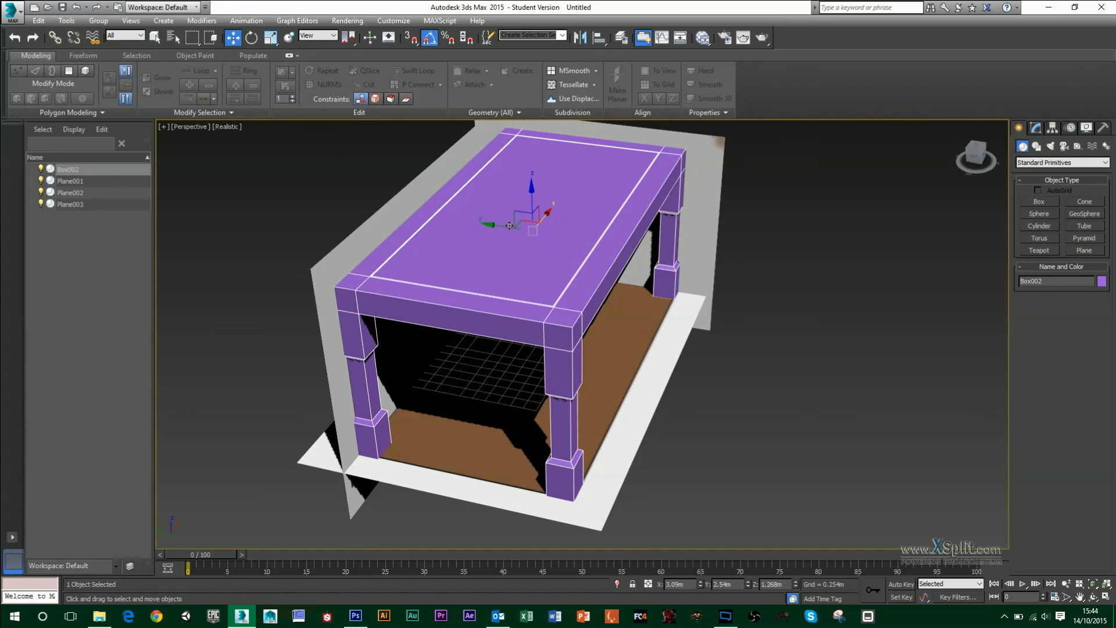
drag(495, 223, 982, 293)
alt+middle_drag(731, 295, 808, 279)
scroll(649, 250, down, 3)
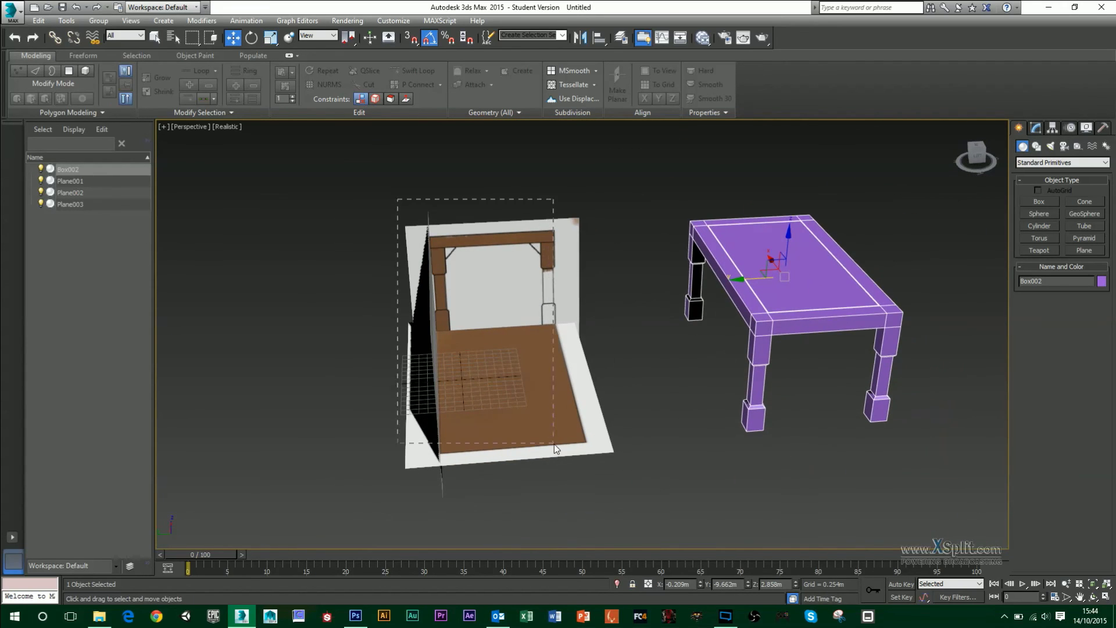